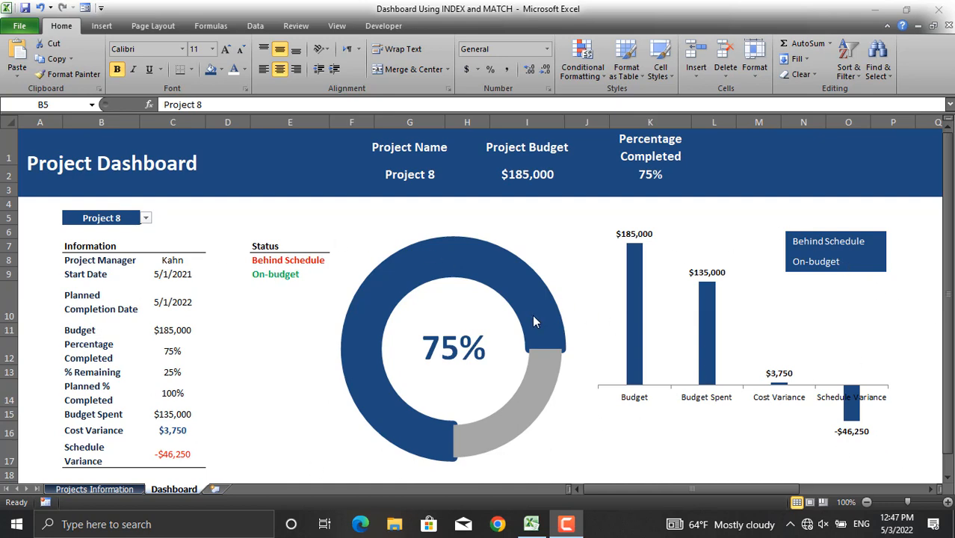
- Switch the dashboard's project selector to Project 6 and to Project 11 in turn
left_click(147, 220)
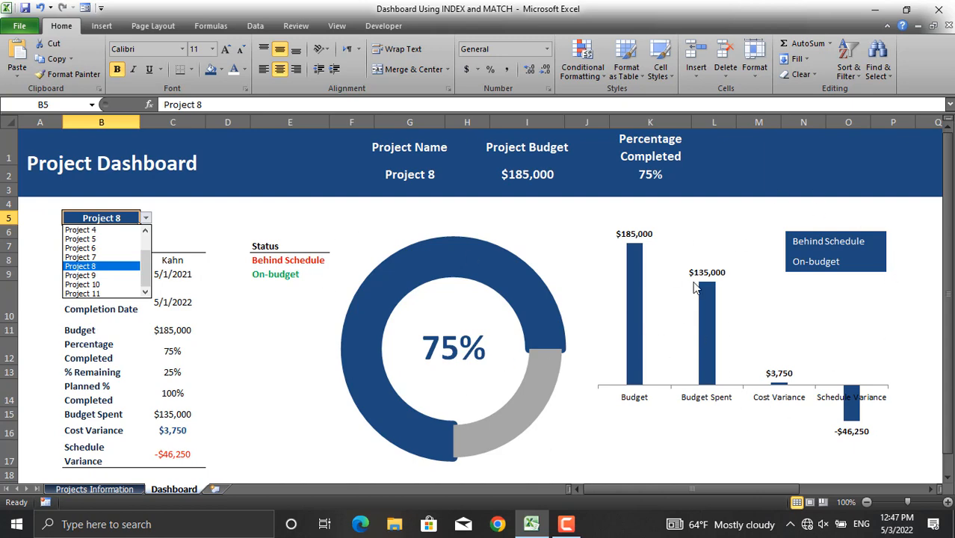
left_click(120, 248)
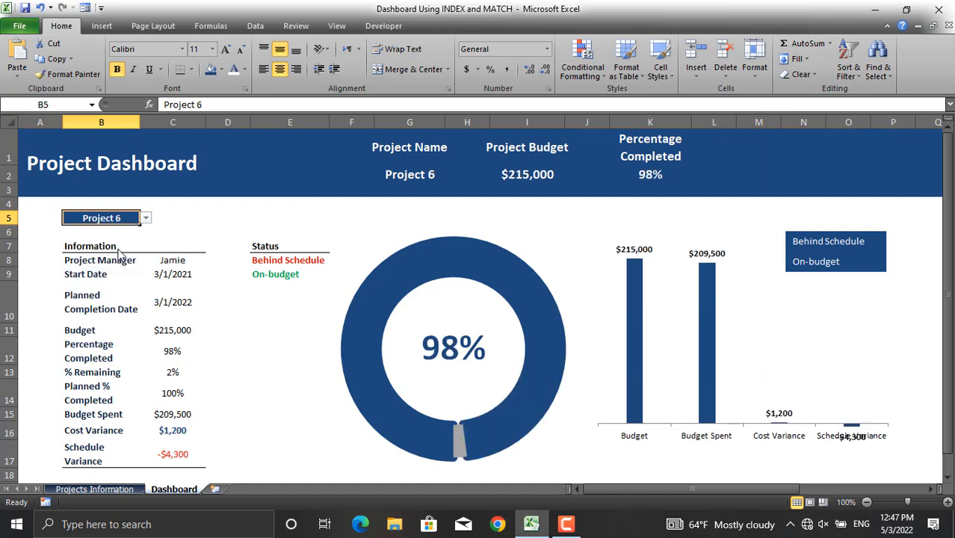
left_click(146, 218)
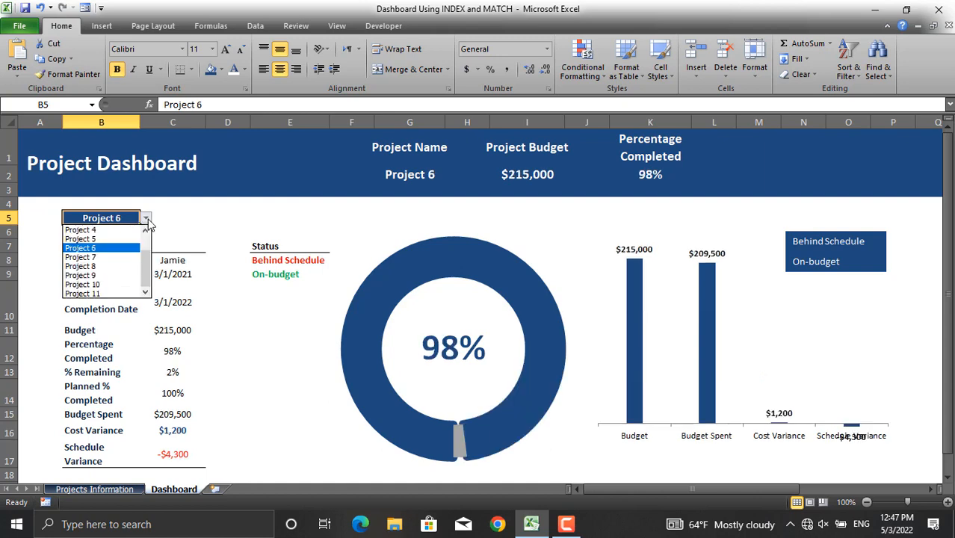
left_click(110, 294)
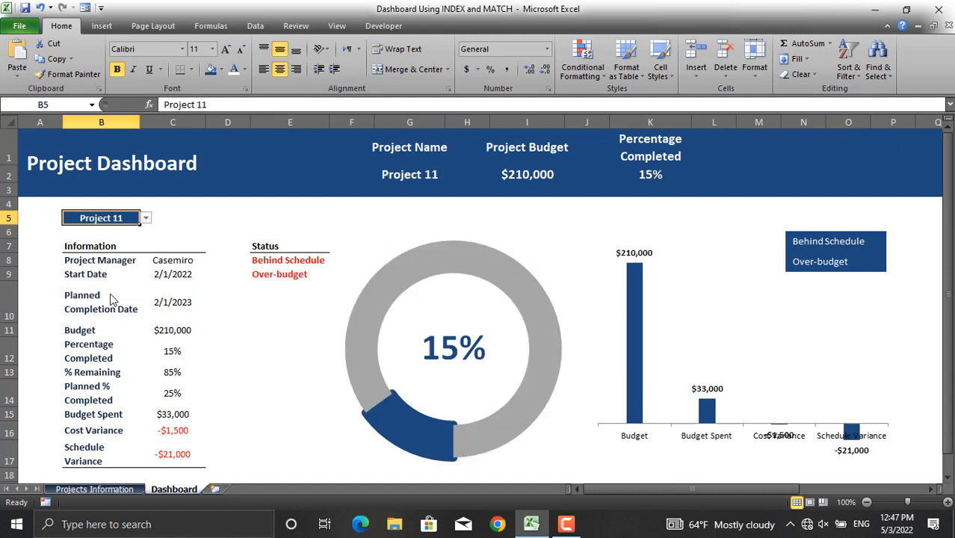
- Look through the Projects Information, Sheet1, Dashboard and Sheet2 sheets of the workbook
left_click(91, 489)
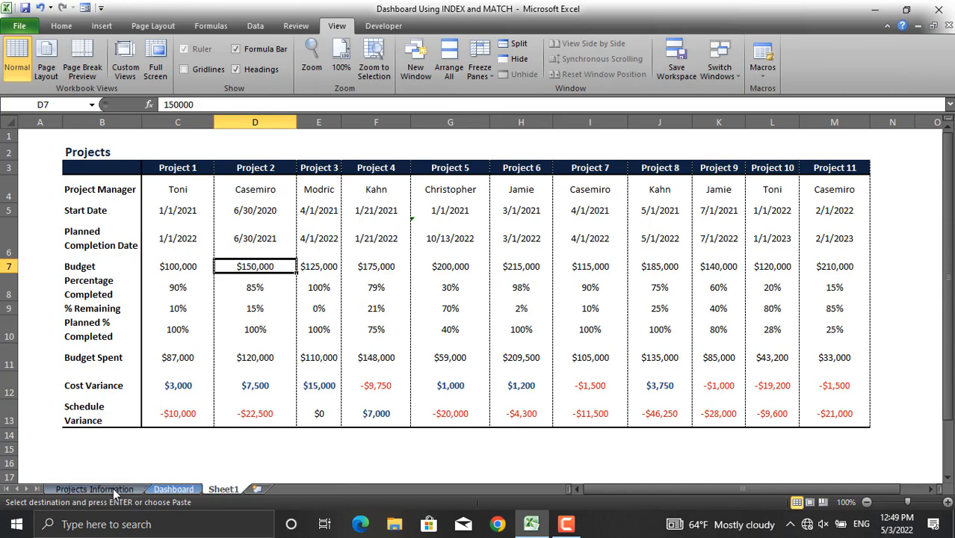
left_click(113, 488)
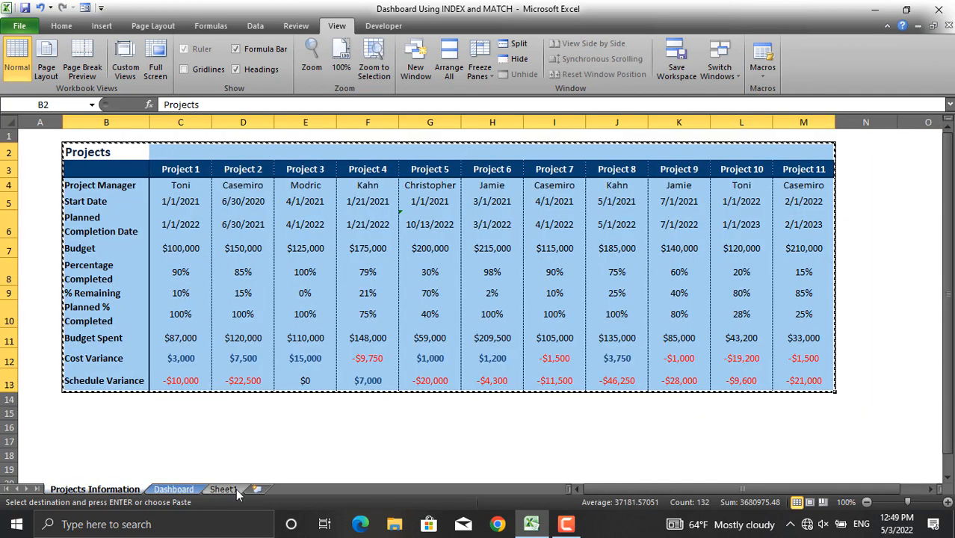
left_click(223, 489)
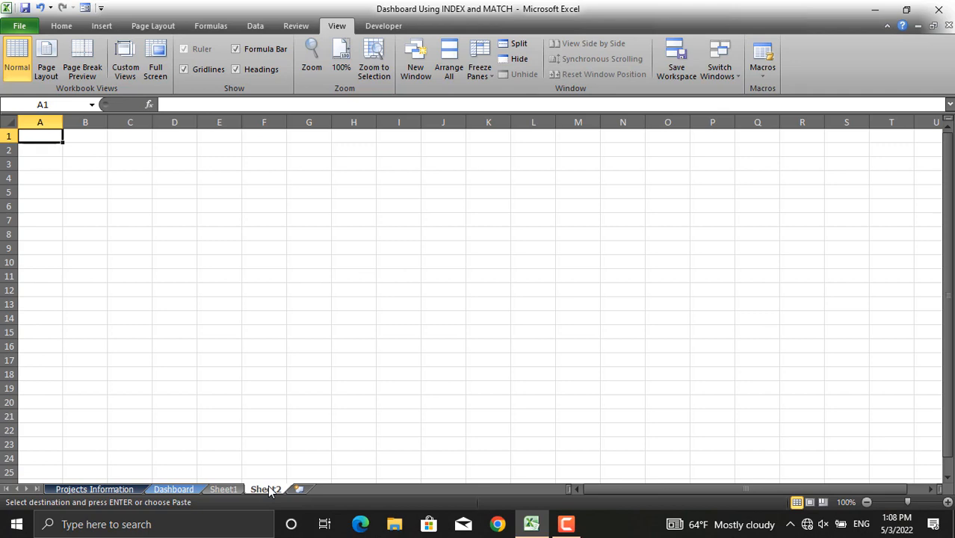
left_click(161, 489)
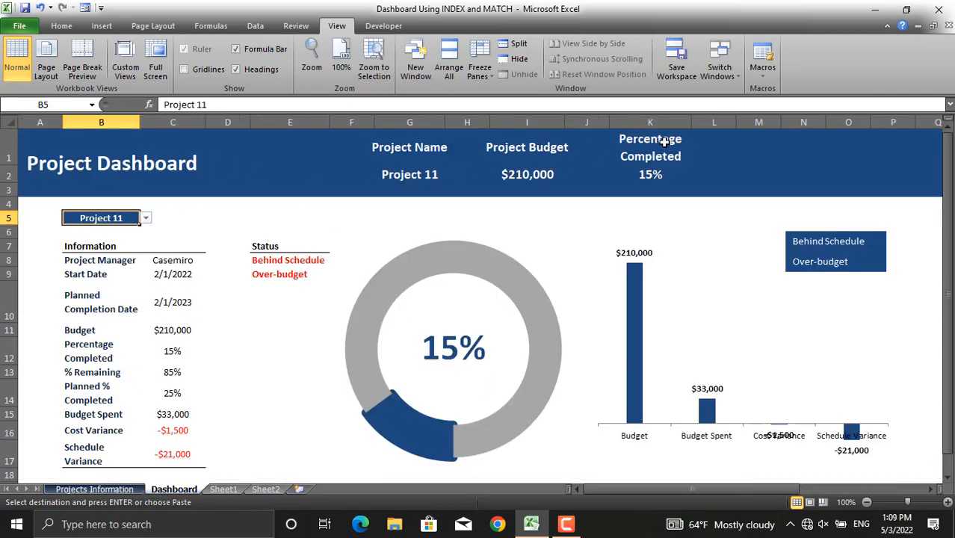
left_click(265, 489)
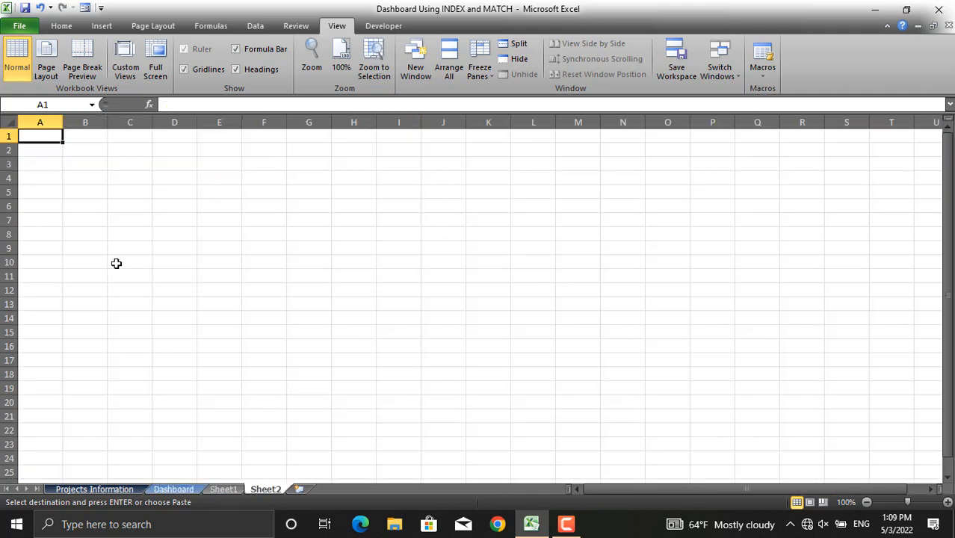
- Enter the title Project Dashboard in cell A1 of Sheet2
type("Pro")
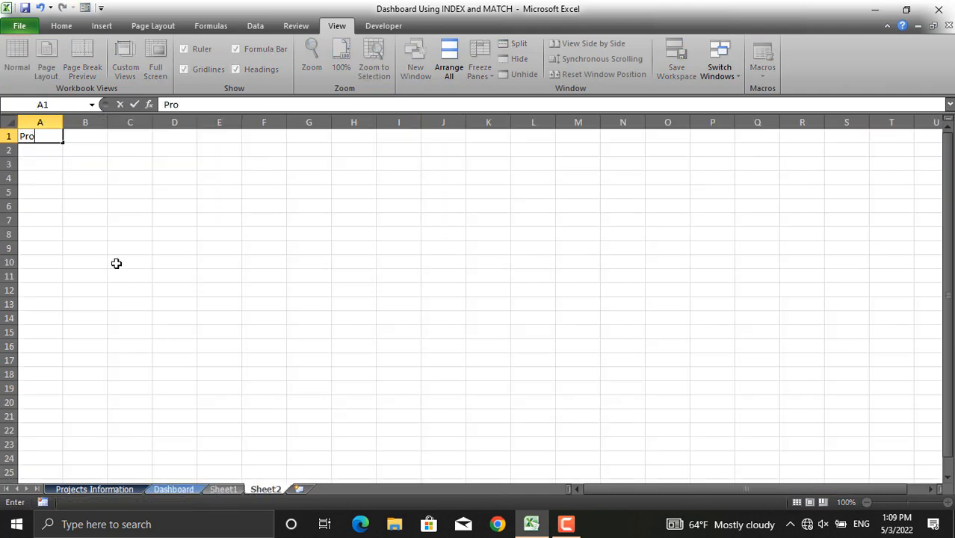
type("ject Dashboard")
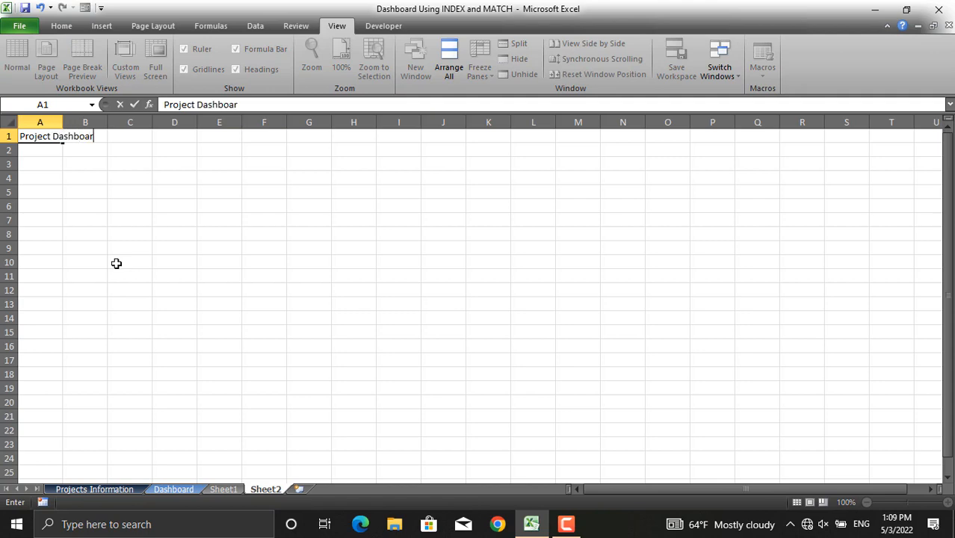
left_click(144, 168)
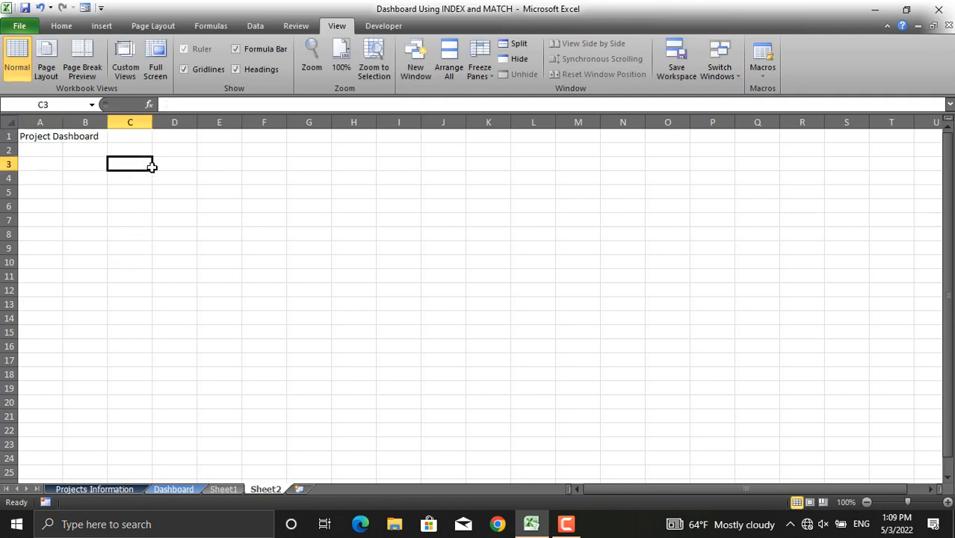
- Enter the heading Project Name in cell F1
left_click(252, 139)
type("P")
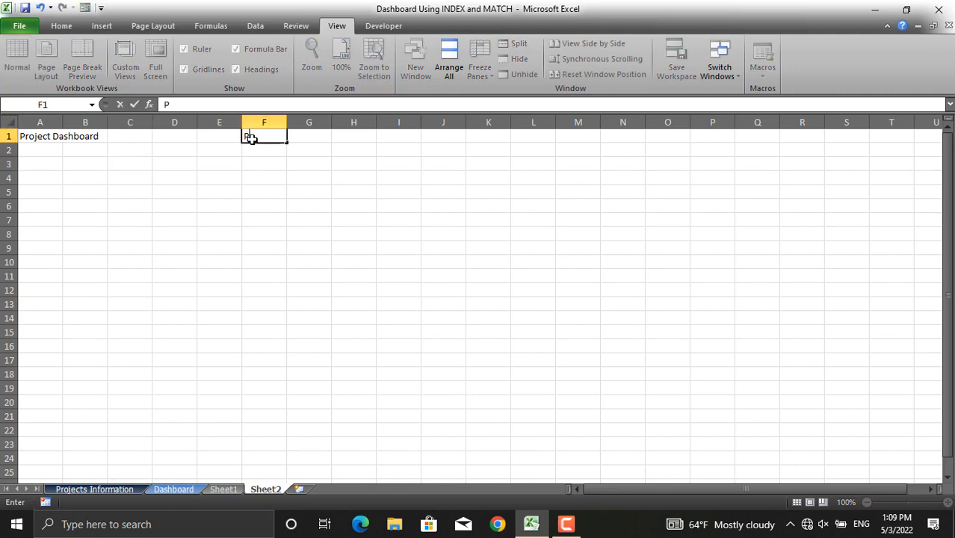
type("roject Name")
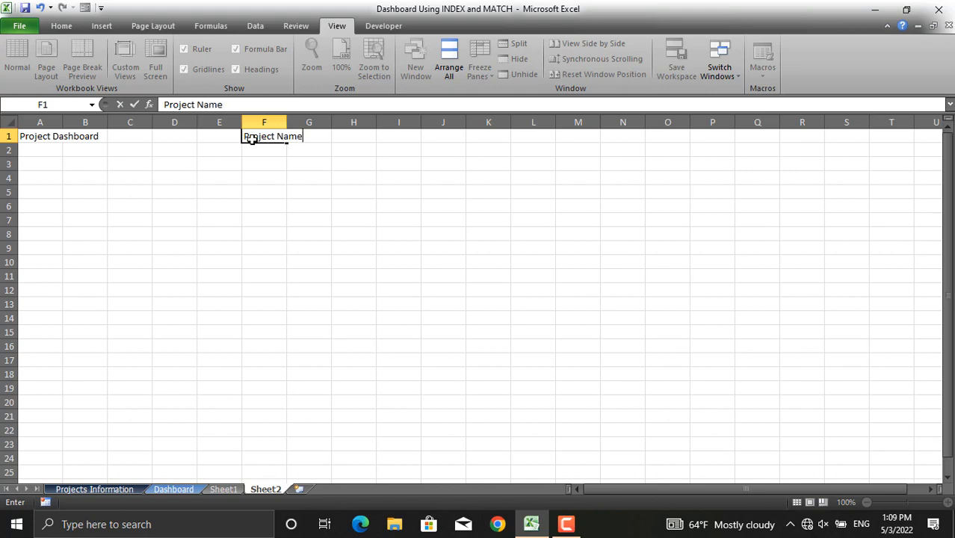
left_click(352, 137)
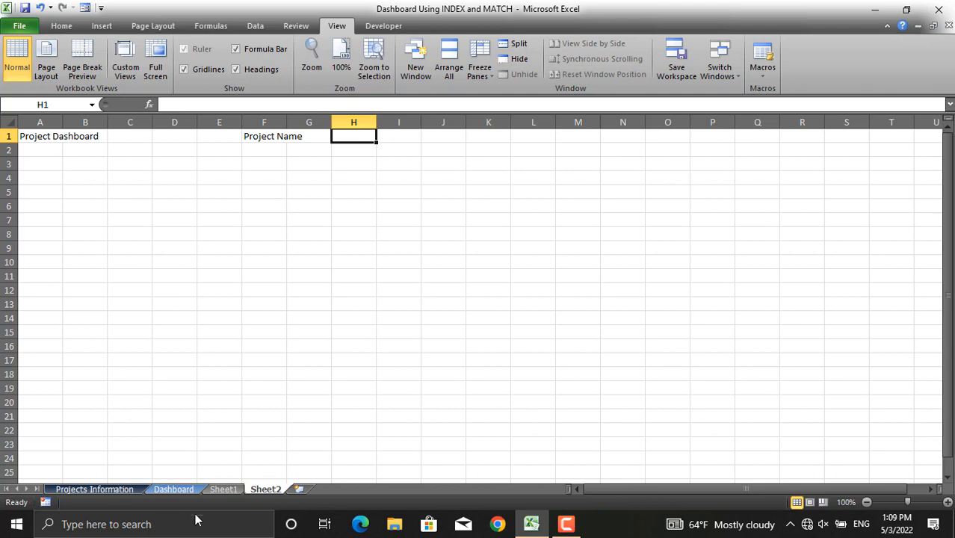
- Compare with the Dashboard sheet's header and enter the heading Project Budget in cell H1
left_click(179, 490)
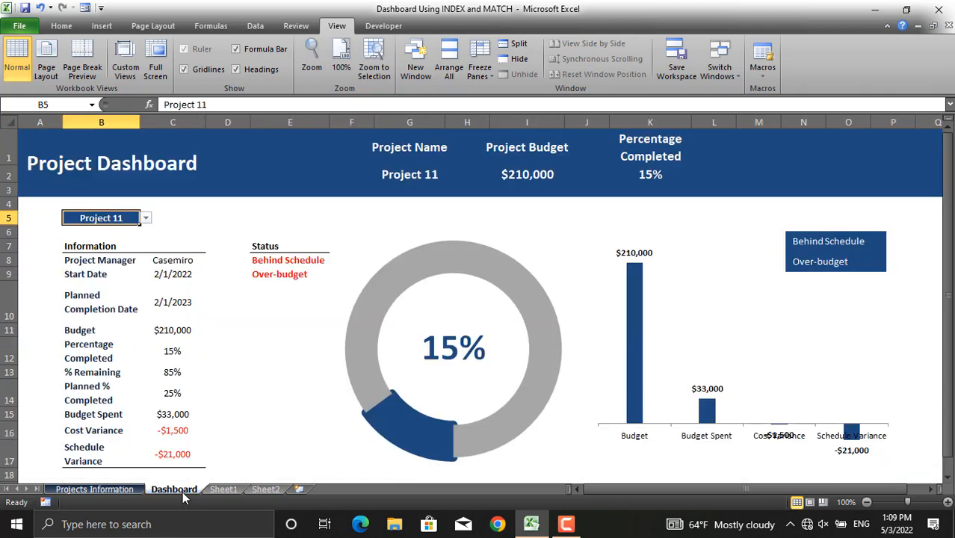
left_click(266, 490)
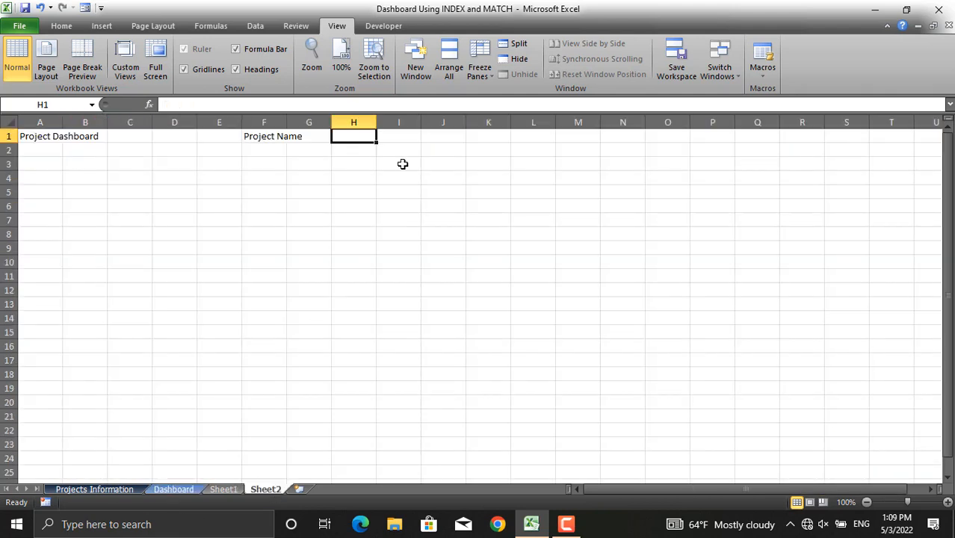
type("Project")
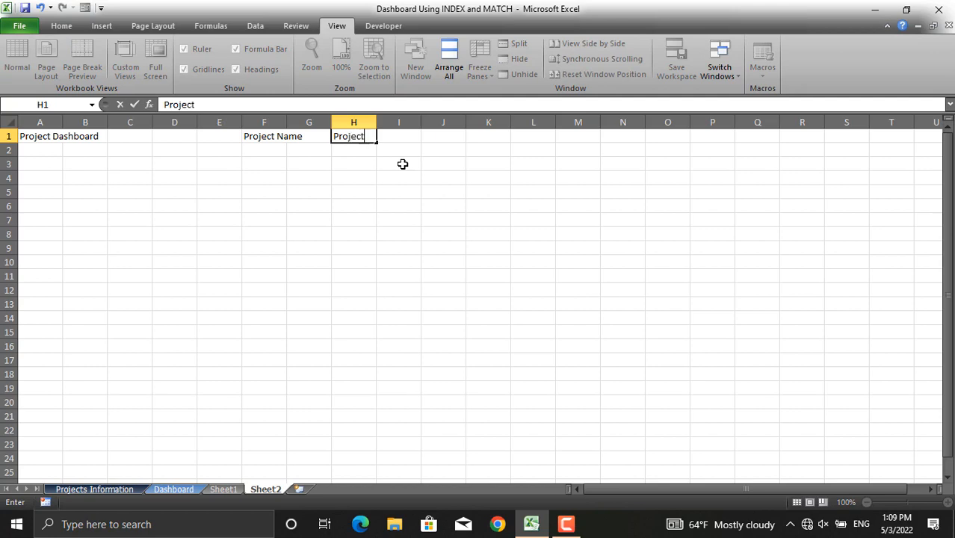
type(" Budge")
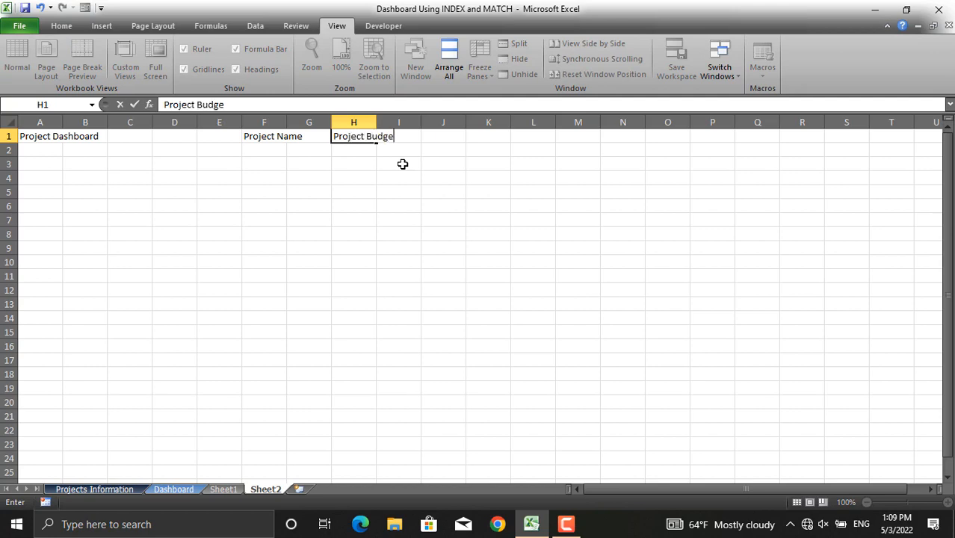
type("t")
key("Tab")
key("Tab")
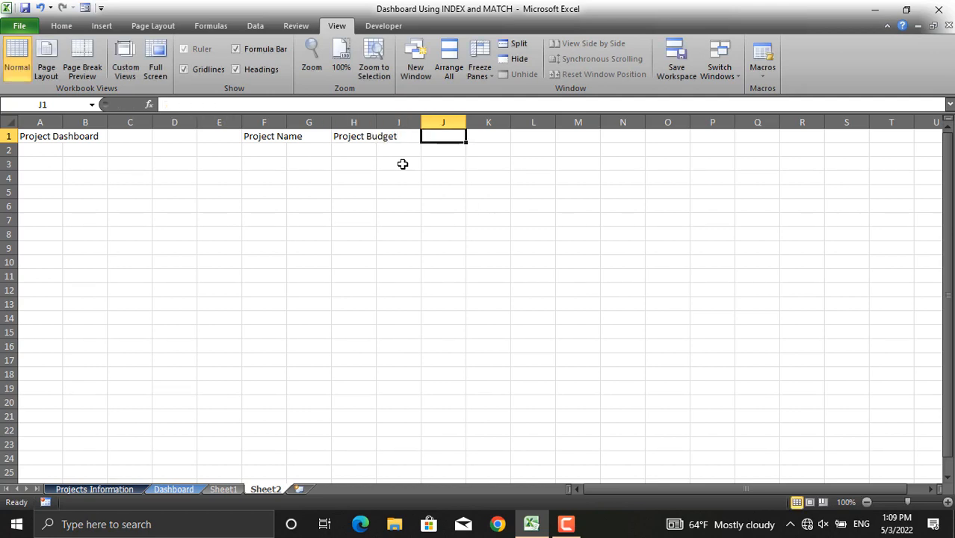
- Enter the heading Percentage Completed in cell J1
type("Percent")
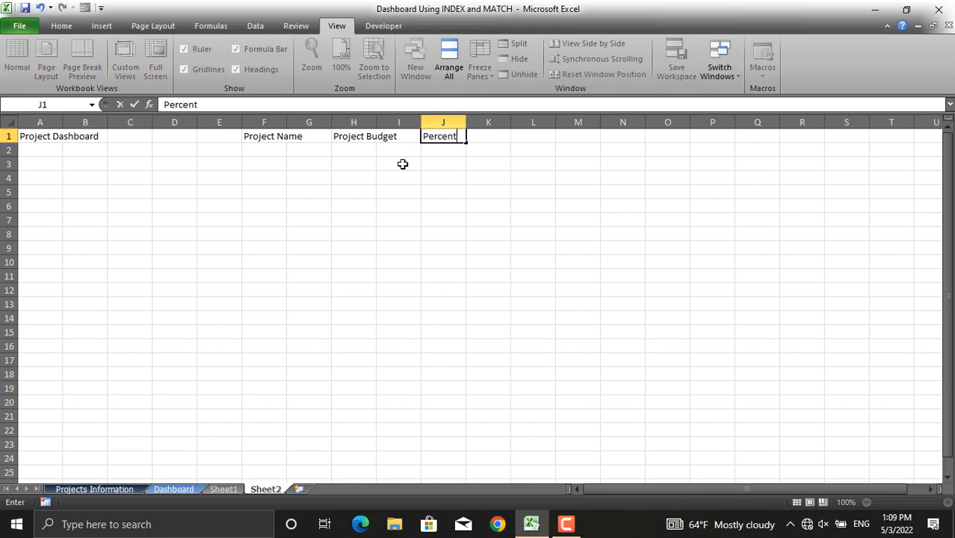
type("age Complete")
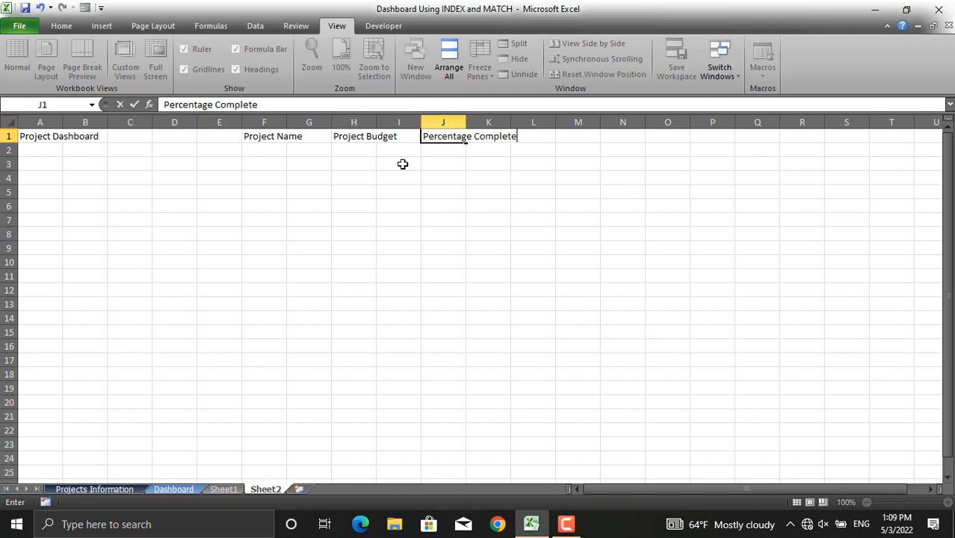
type("d")
left_click(475, 148)
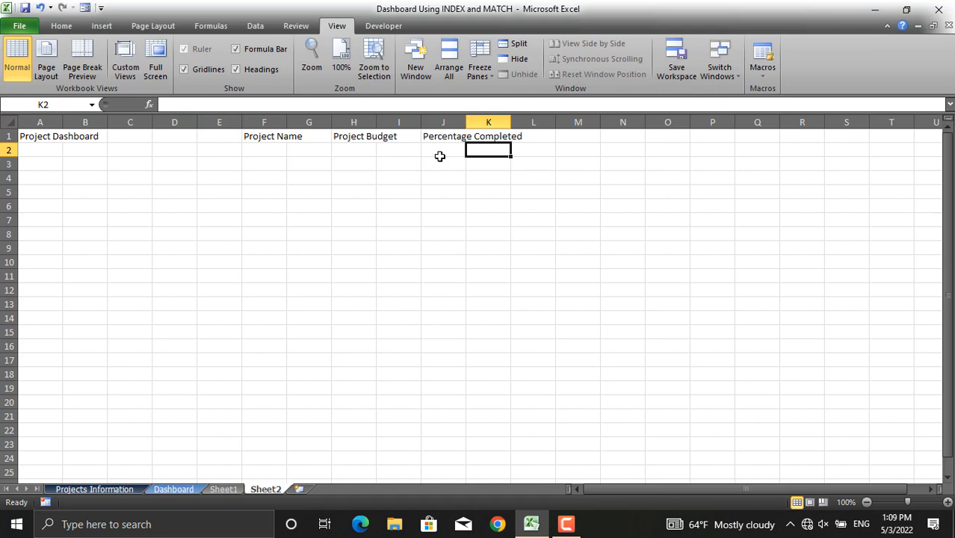
- Open Data Validation for cell B3 and set the allowed type to List
left_click(467, 141)
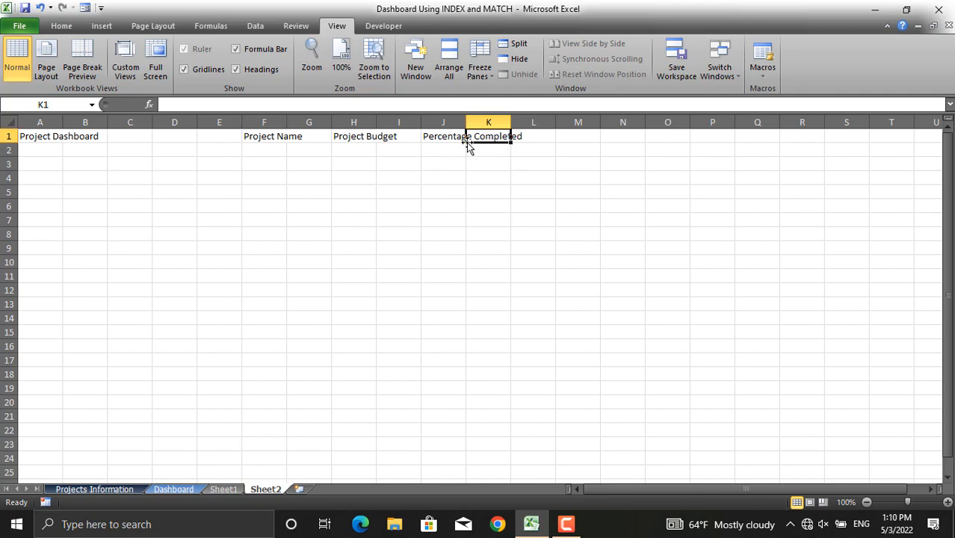
left_click(94, 165)
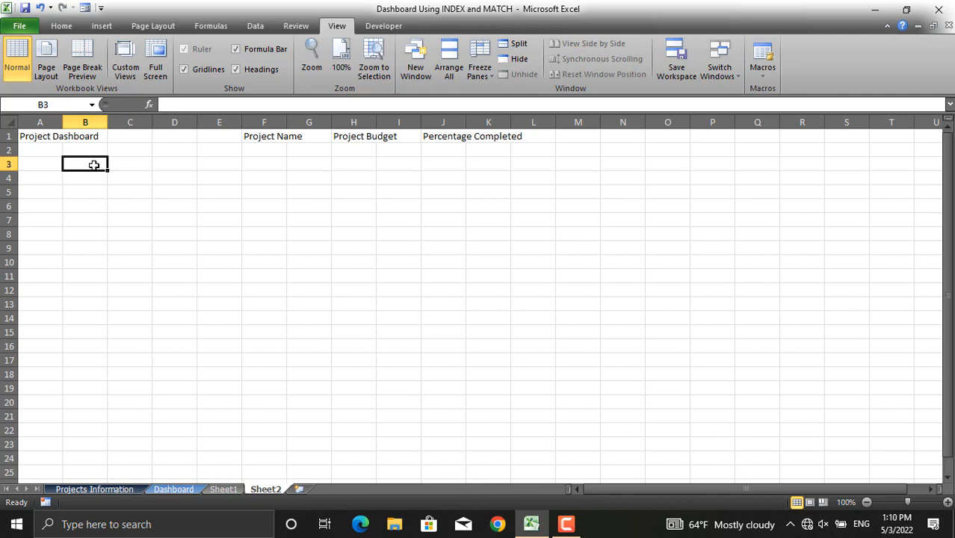
left_click(255, 26)
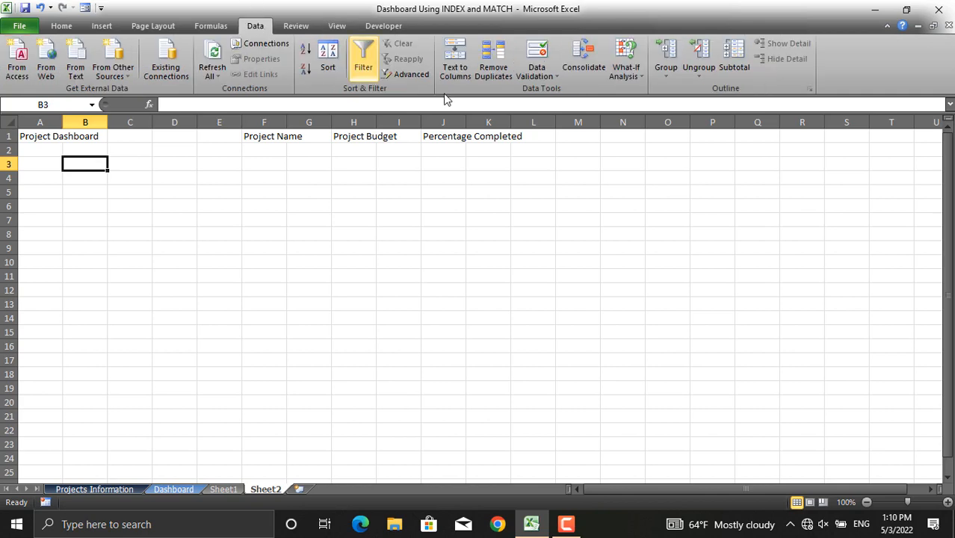
left_click(546, 79)
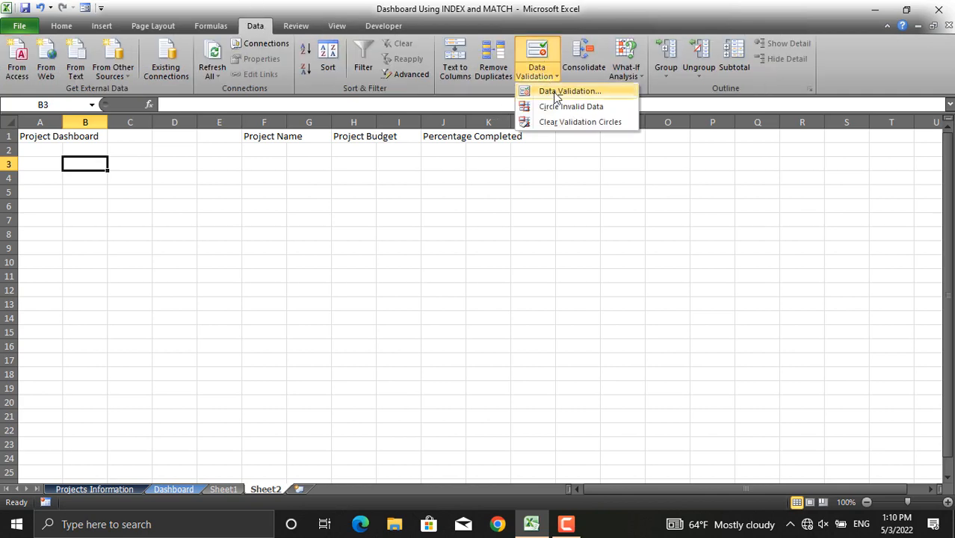
left_click(560, 92)
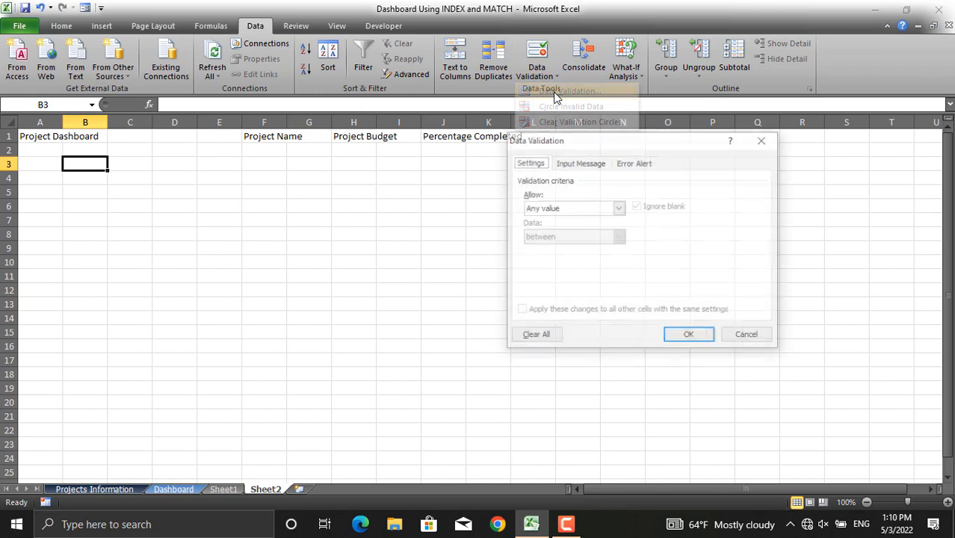
left_click(619, 208)
left_click(583, 250)
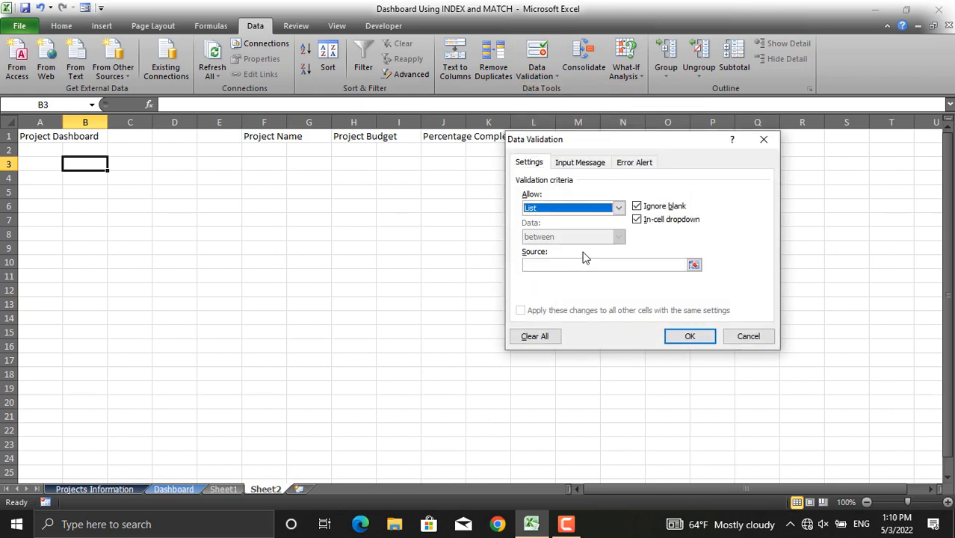
- Set the list source to the project names in Sheet1!$C$3:$M$3 and apply the validation
left_click(695, 267)
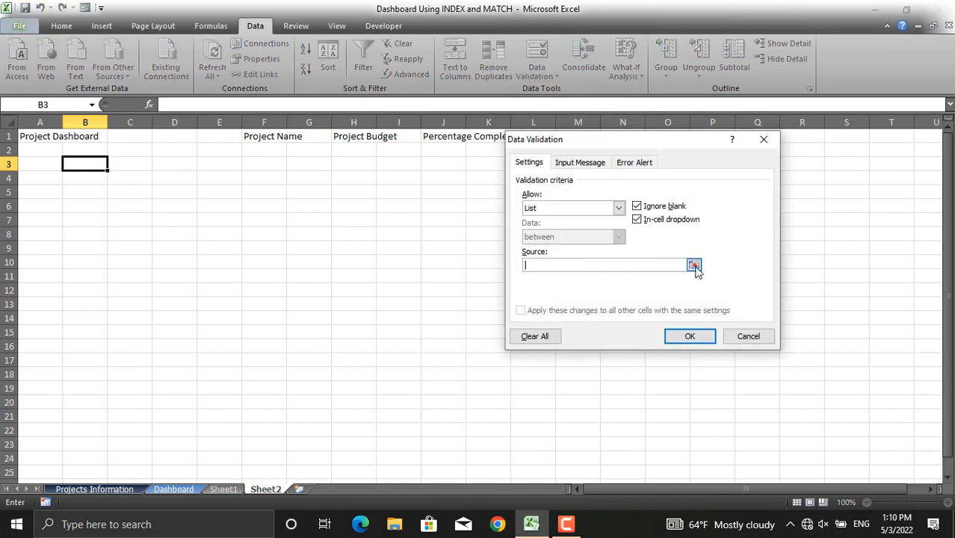
left_click(224, 490)
left_click_drag(155, 167, 816, 168)
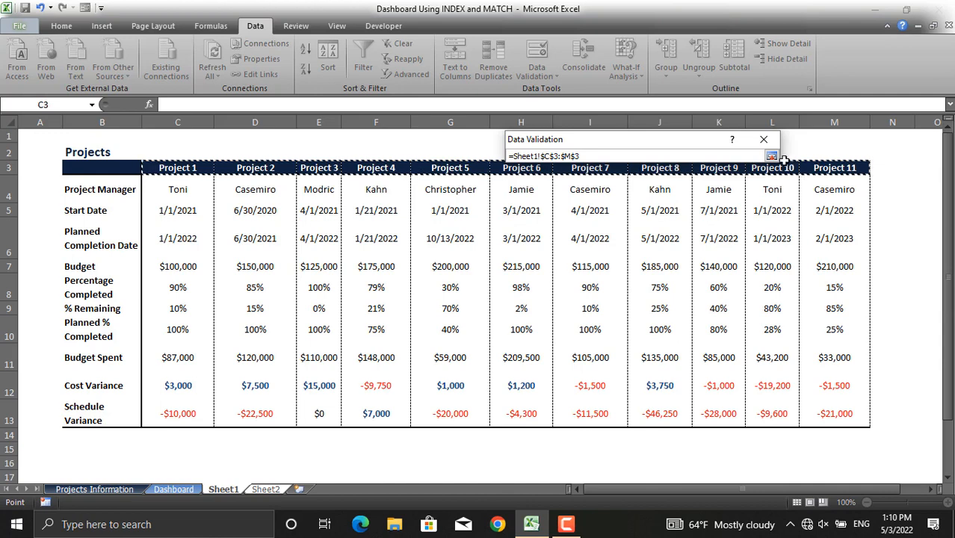
left_click(773, 157)
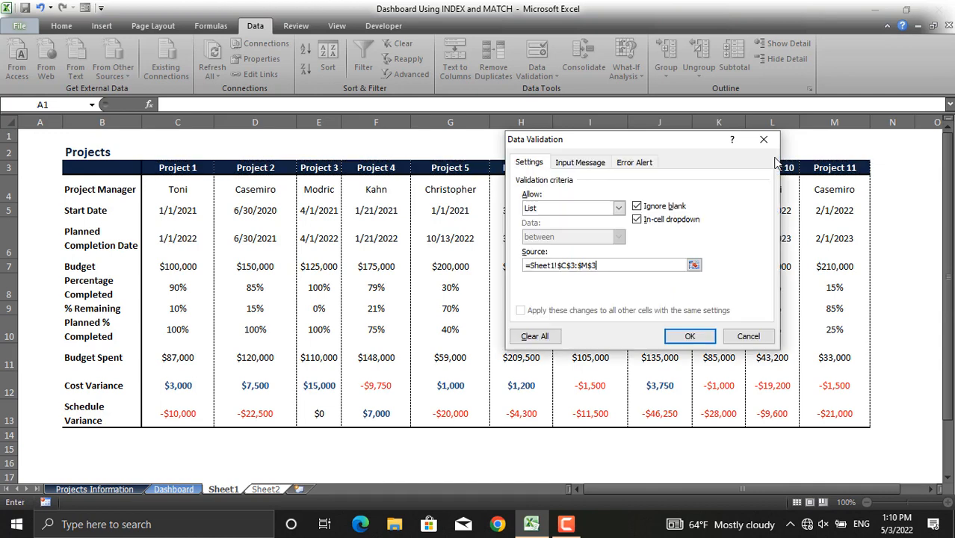
left_click(691, 336)
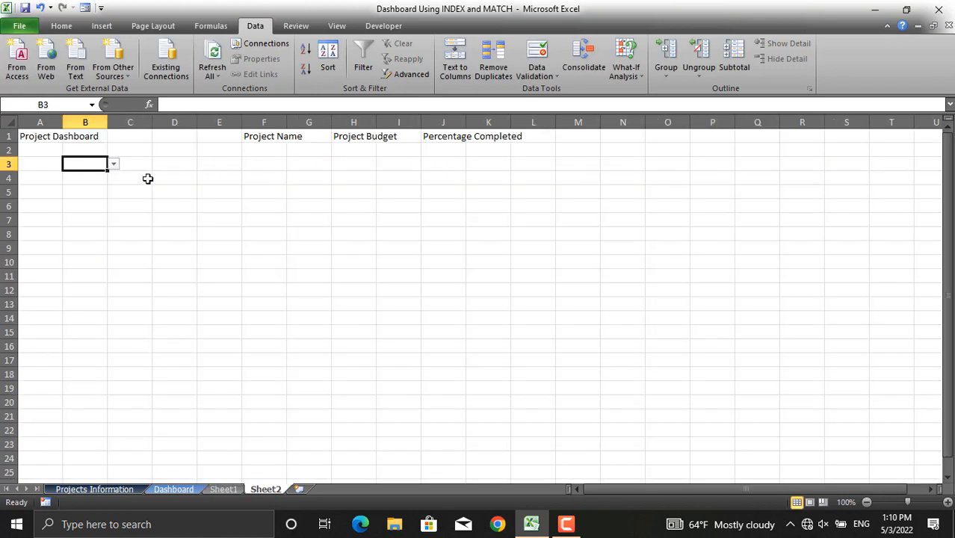
- Pick Project 5 from cell B3's new drop-down list
left_click(114, 164)
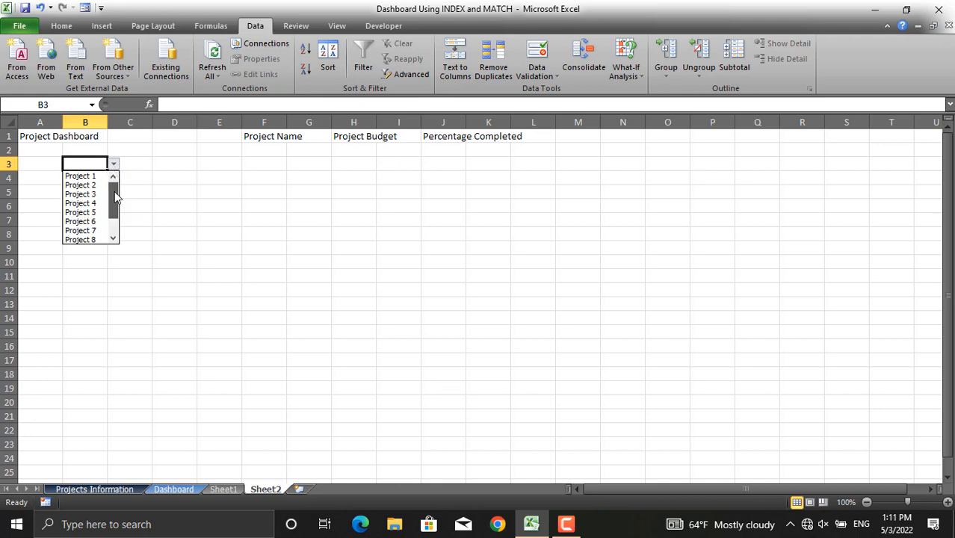
mouse_move(114, 193)
left_mouse_down()
mouse_move(114, 219)
mouse_move(114, 193)
left_mouse_up()
scroll(111, 238, "down", 1)
left_click(93, 185)
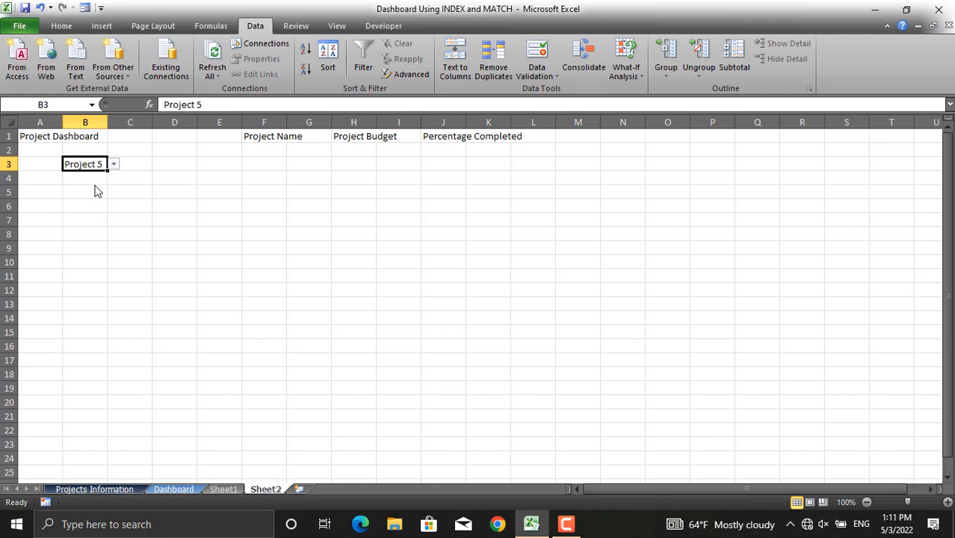
- Compare with the finished Dashboard sheet, then enter the heading Information in cell B5 of Sheet2
left_click(178, 488)
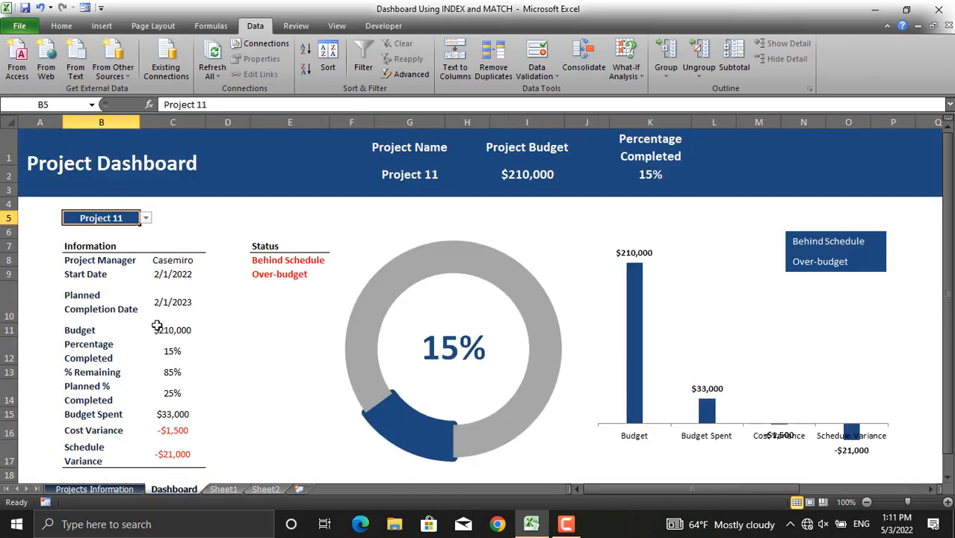
left_click(265, 488)
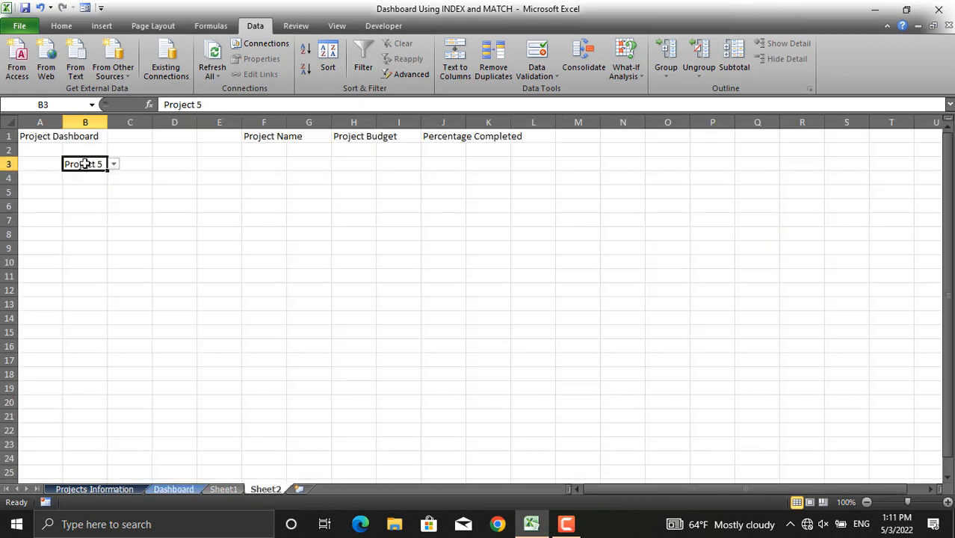
left_click(88, 190)
type("Inf")
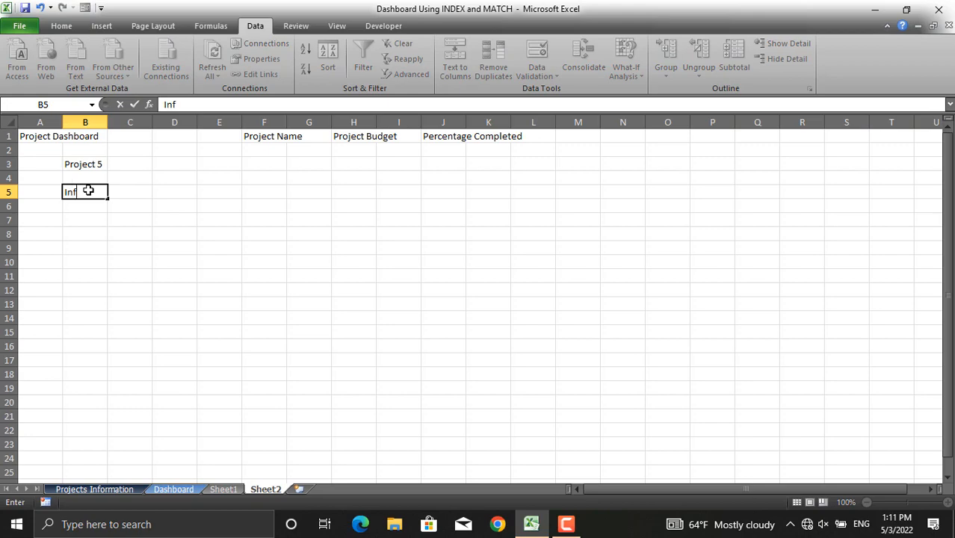
type("orma")
type("tion")
key("Return")
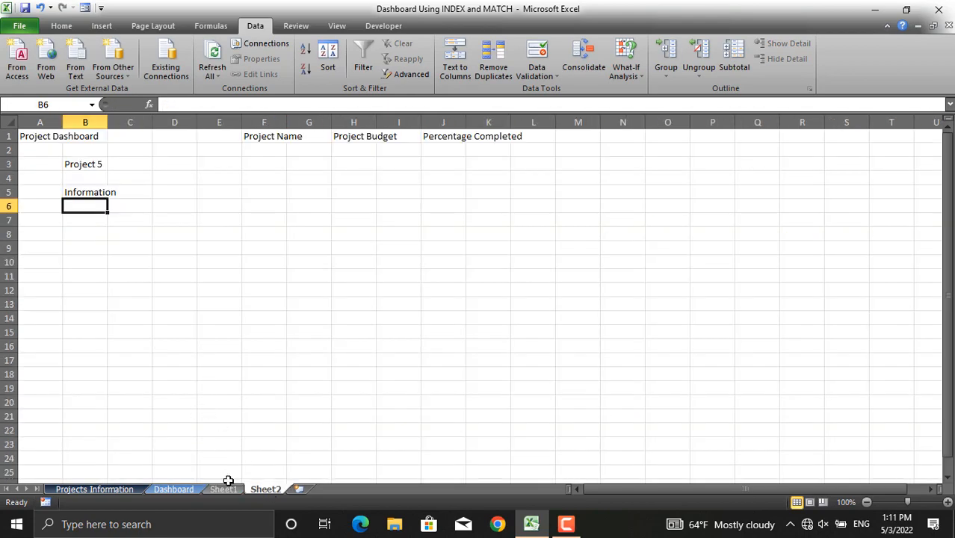
- Link cell B6 to Sheet1!B4 and fill the formula down to B15 to bring in the project detail labels
left_click(226, 489)
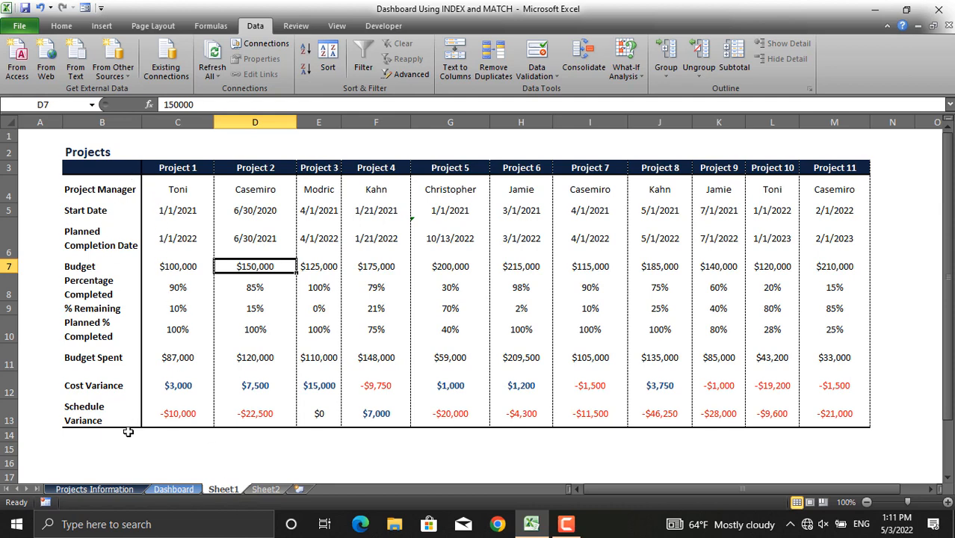
left_click(265, 488)
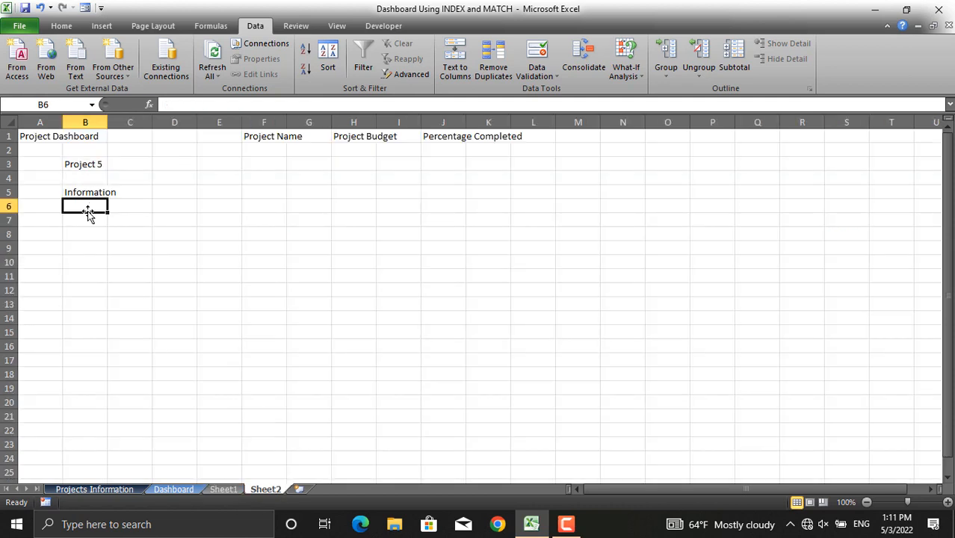
type("=")
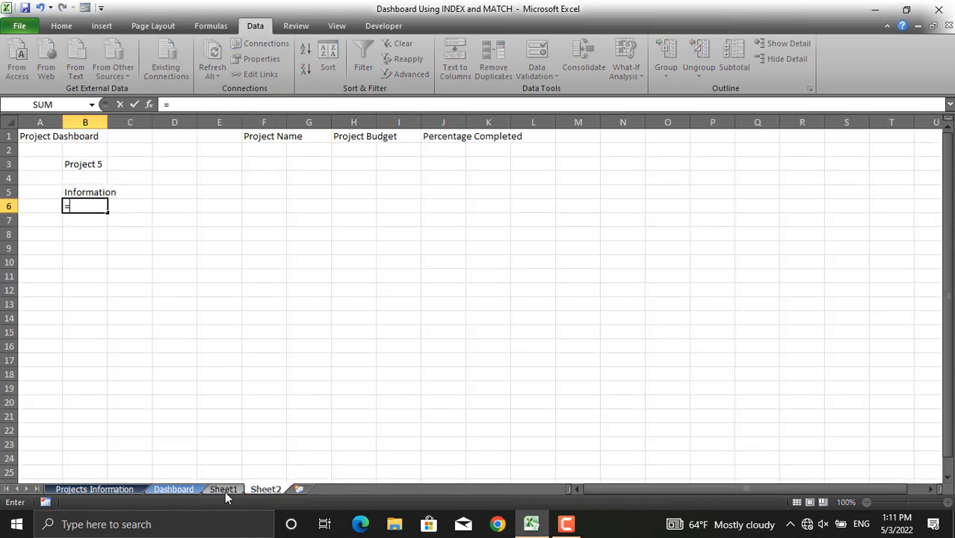
left_click(224, 488)
left_click(102, 192)
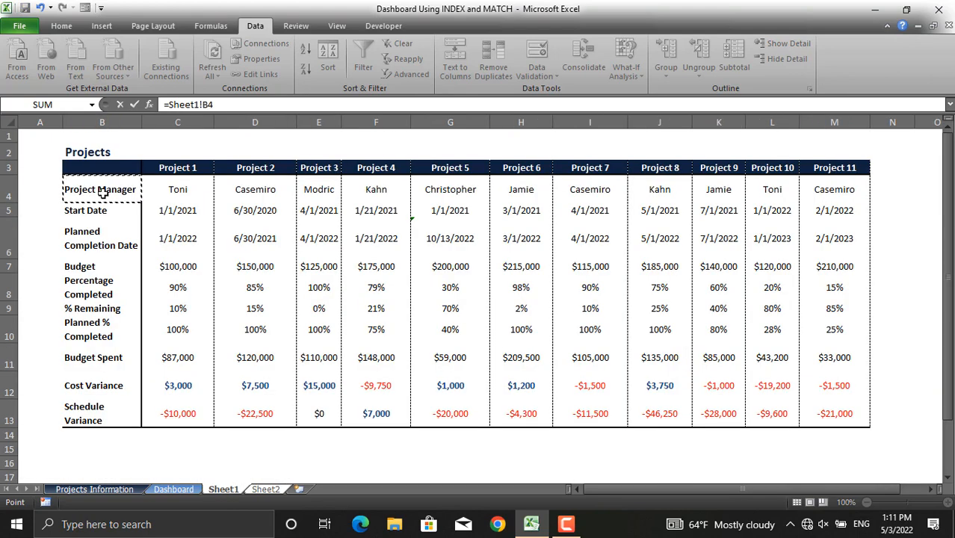
key("Return")
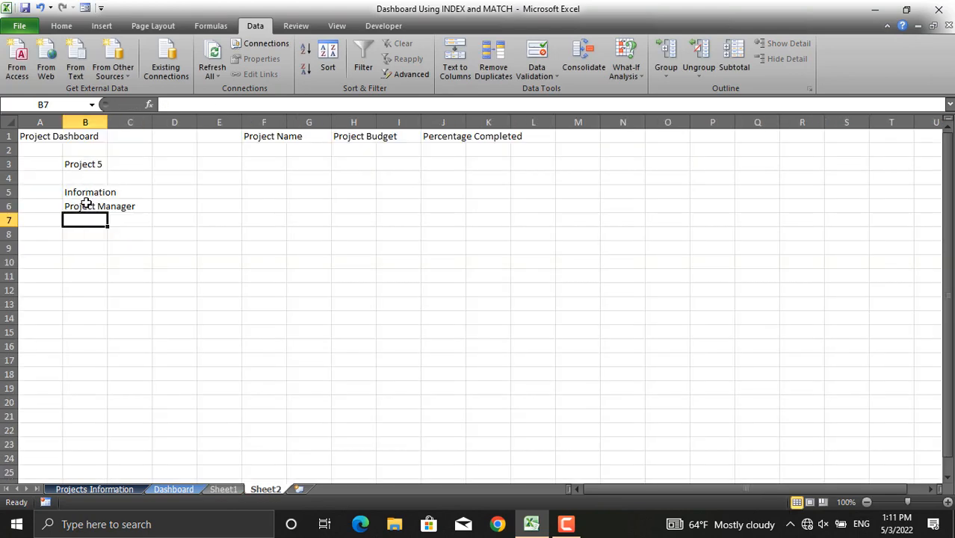
left_click(86, 202)
left_click_drag(108, 213, 114, 386)
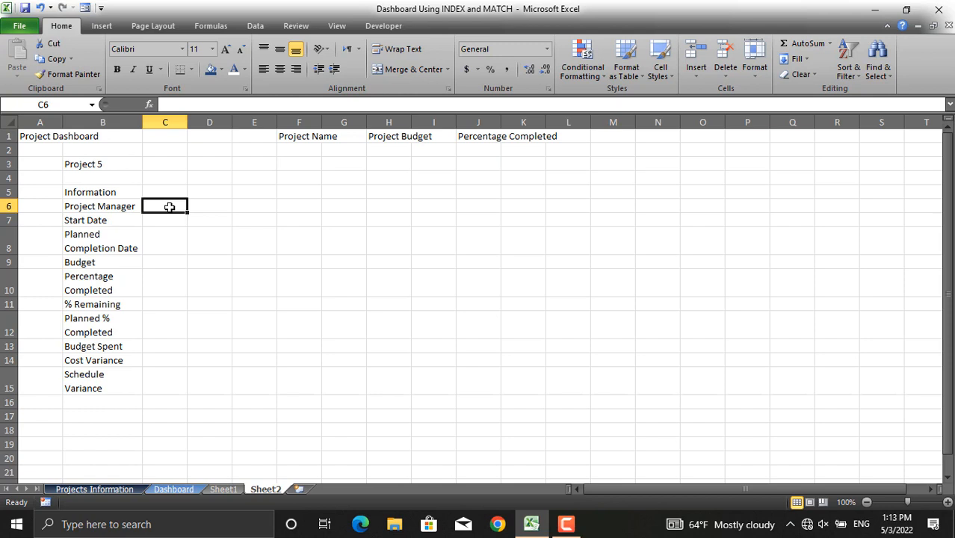
- Start an INDEX formula in cell C6 using Sheet1!B3:M13 as the array
type("=ine")
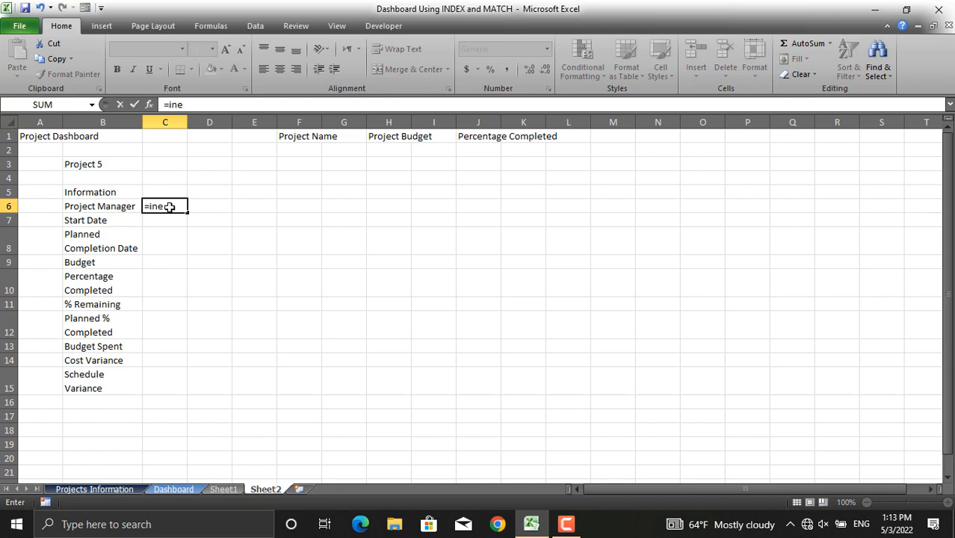
key("BackSpace")
type("de")
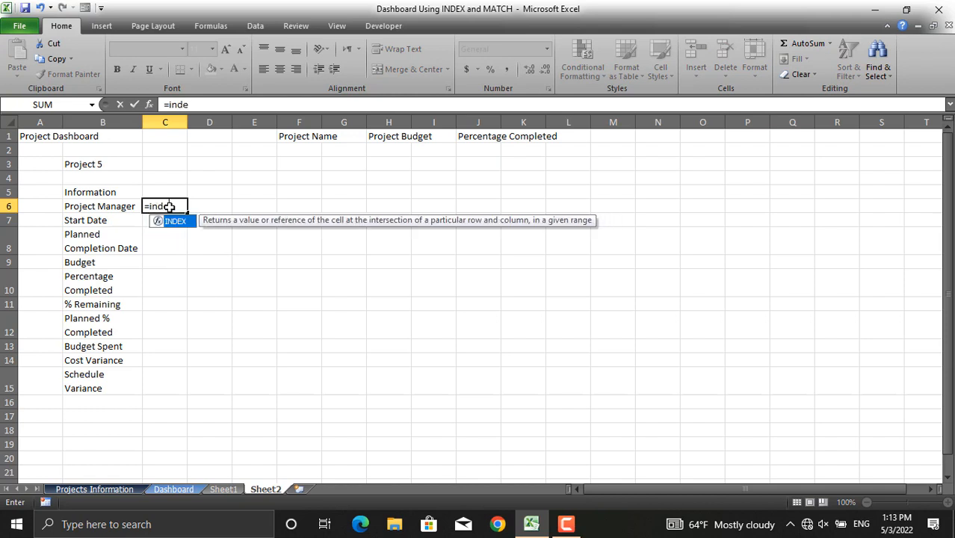
type("x(")
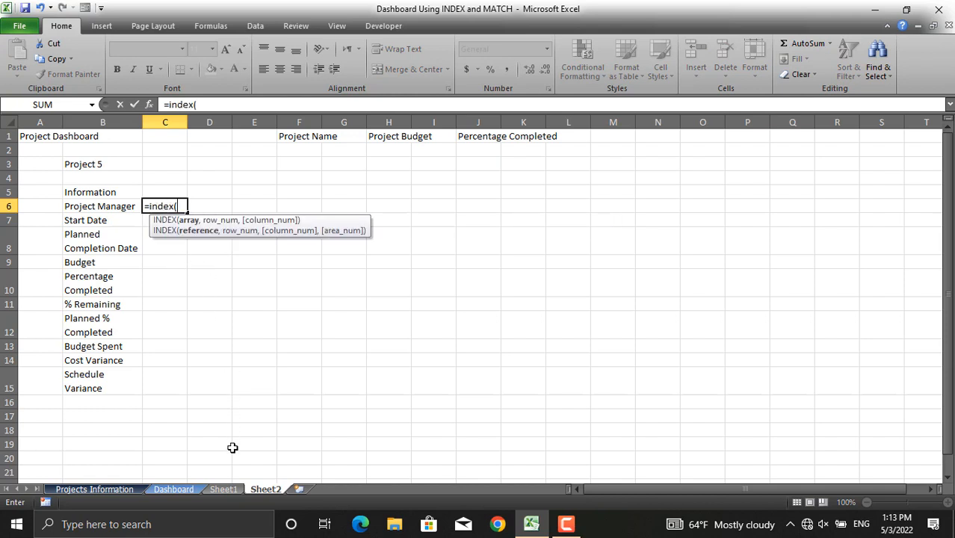
left_click(223, 488)
left_click_drag(134, 168, 835, 418)
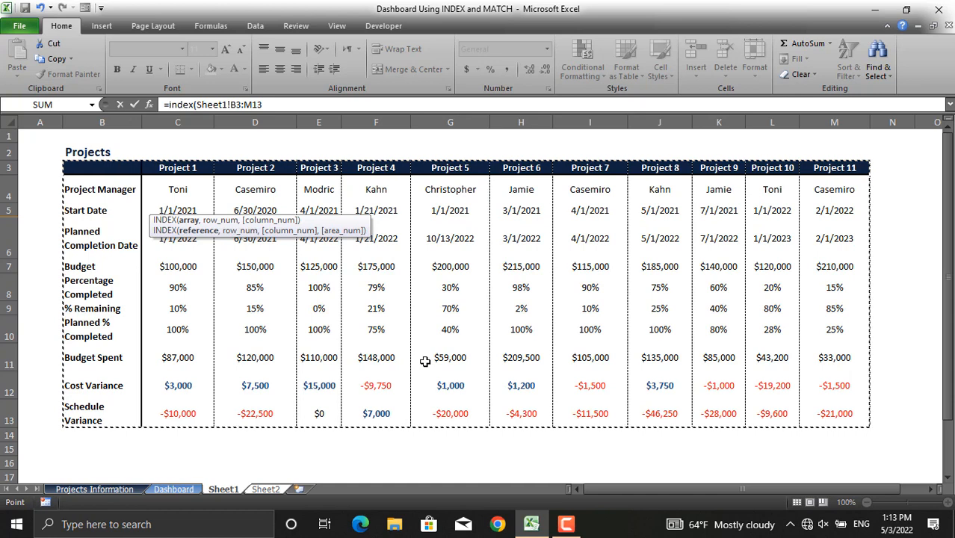
- Make the array absolute and begin a row MATCH with Sheet2!B6 as the lookup value
key("F4")
type(",")
type("match")
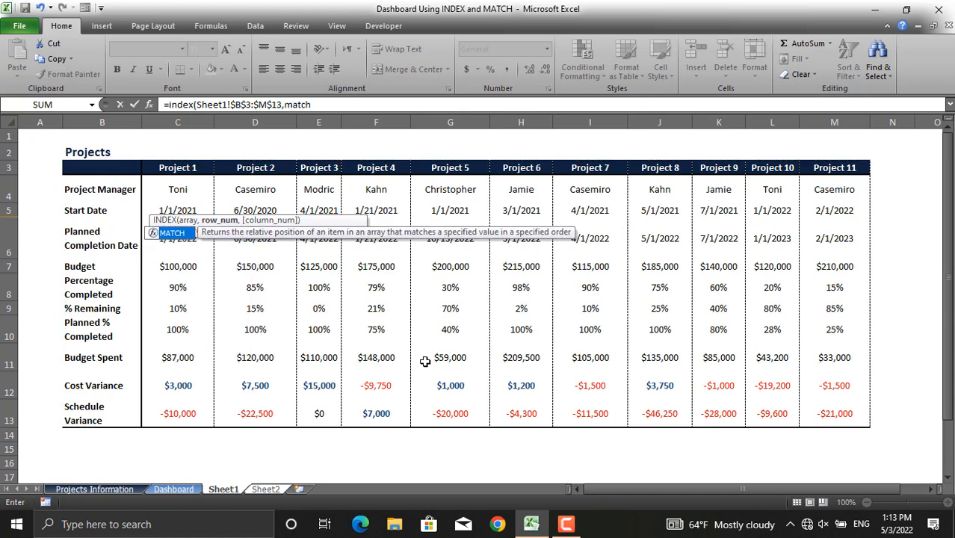
type("(")
left_click(325, 105)
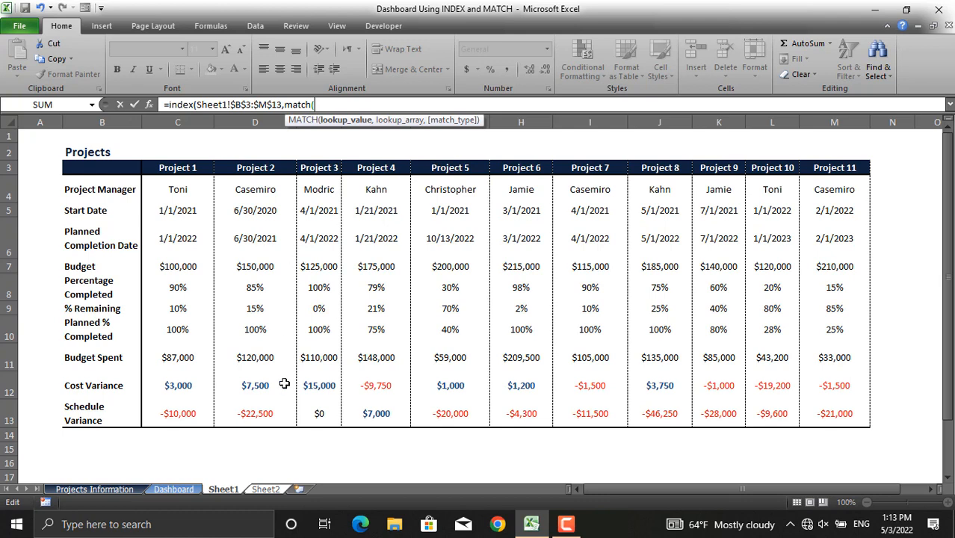
left_click(268, 489)
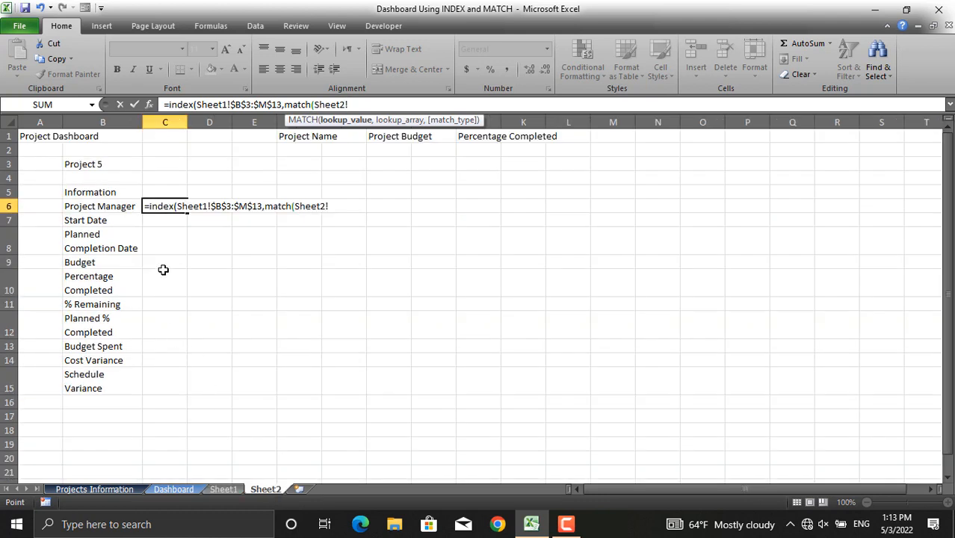
left_click(118, 208)
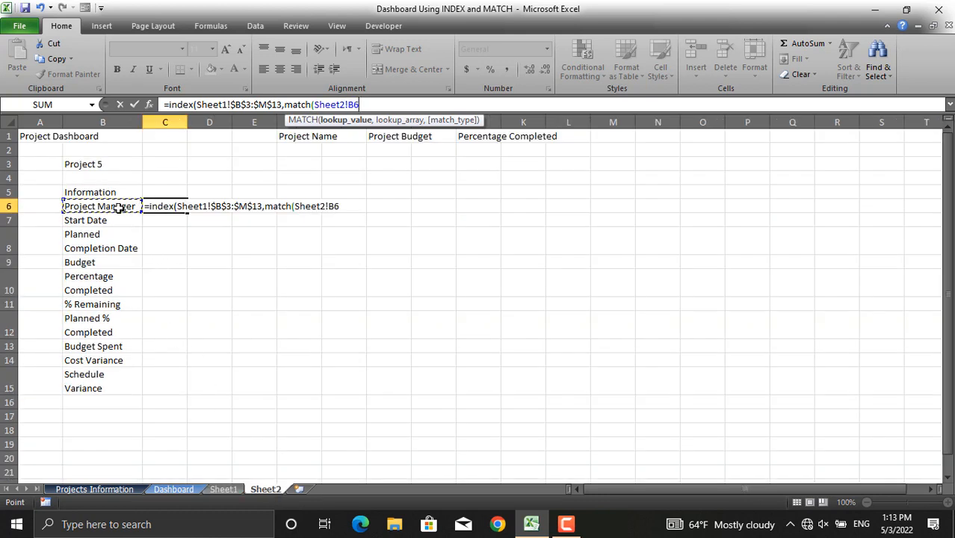
type(",")
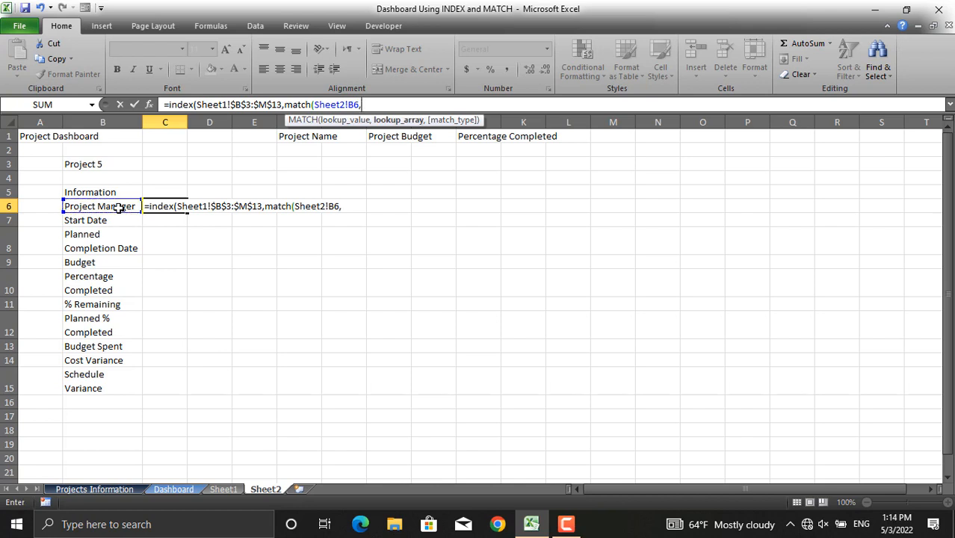
- Set the row MATCH's lookup array to Sheet1!$B$3:$B$13 with match type 0
left_click(225, 489)
left_click_drag(108, 172, 105, 413)
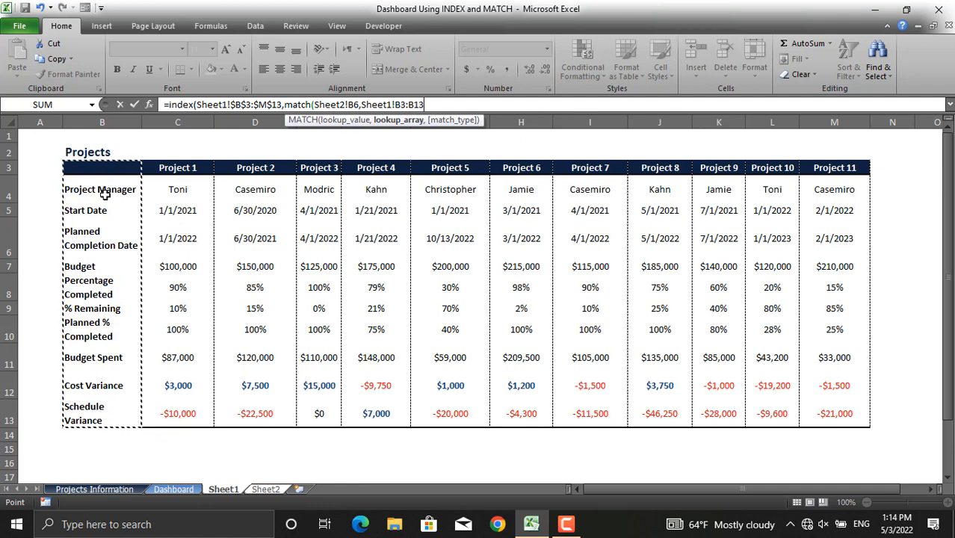
key("F4")
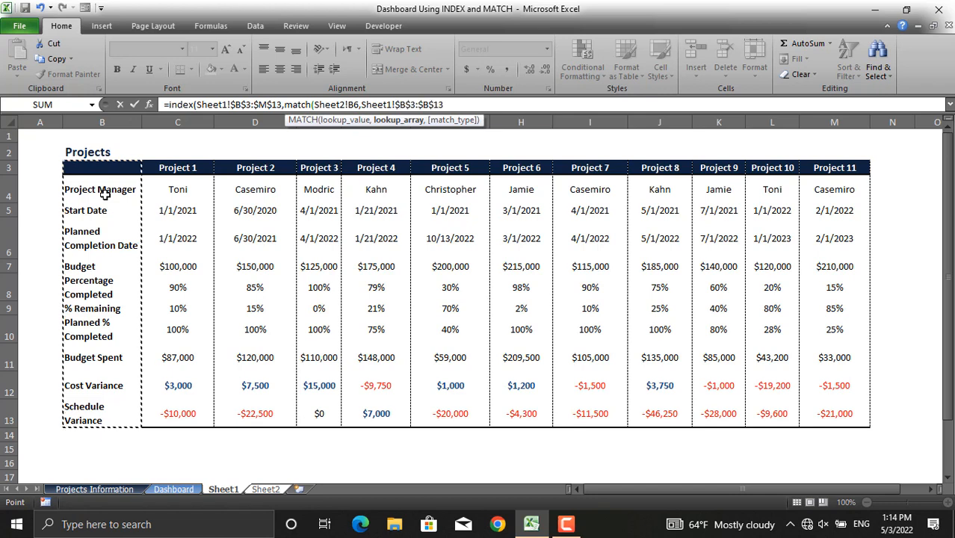
type(",")
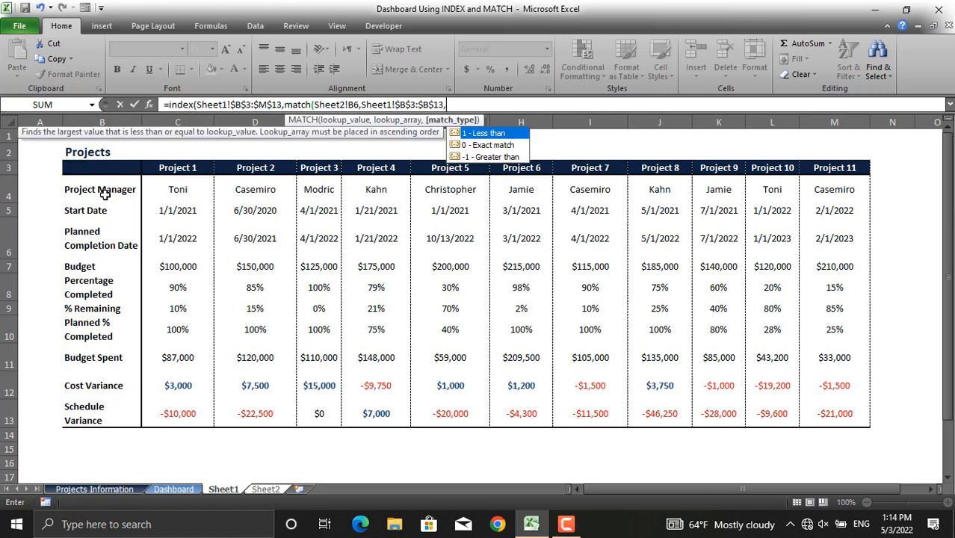
type("0)")
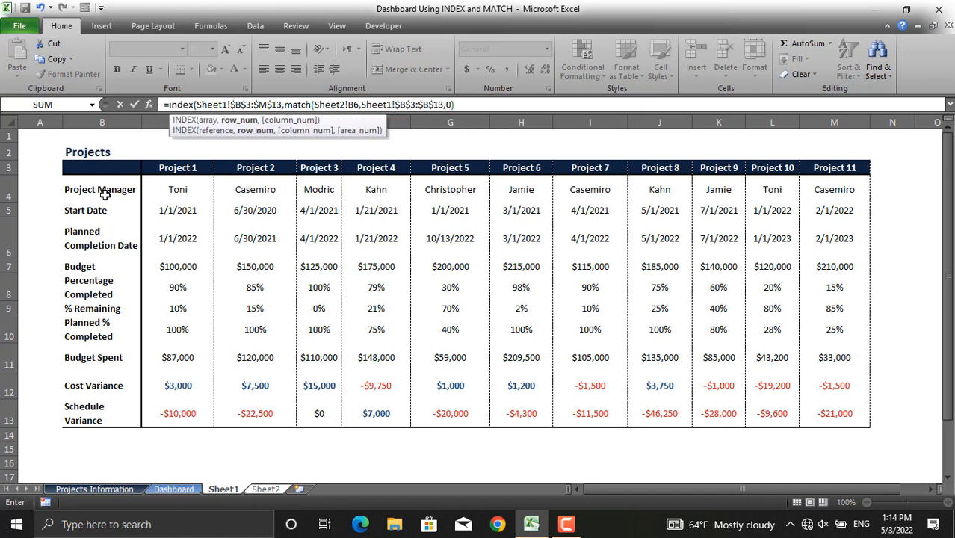
type(",")
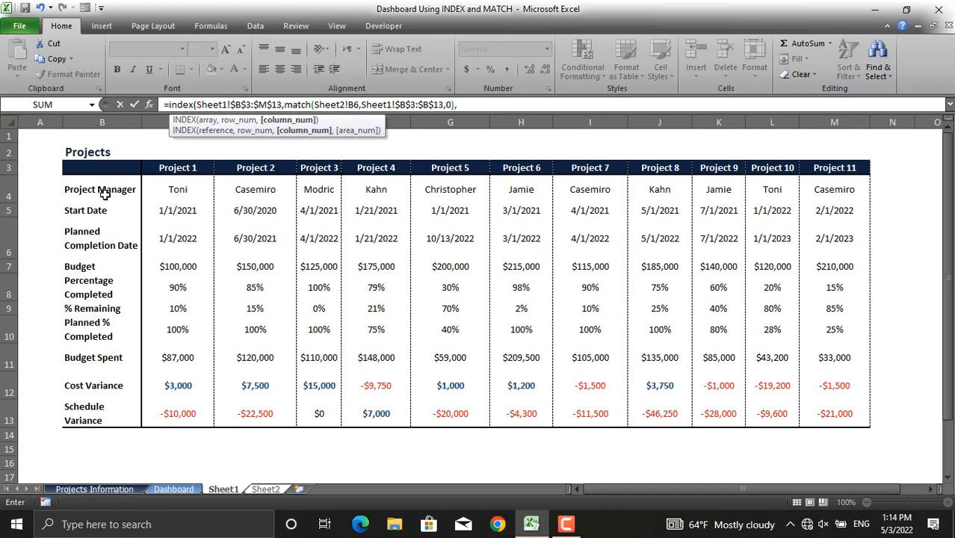
type("match")
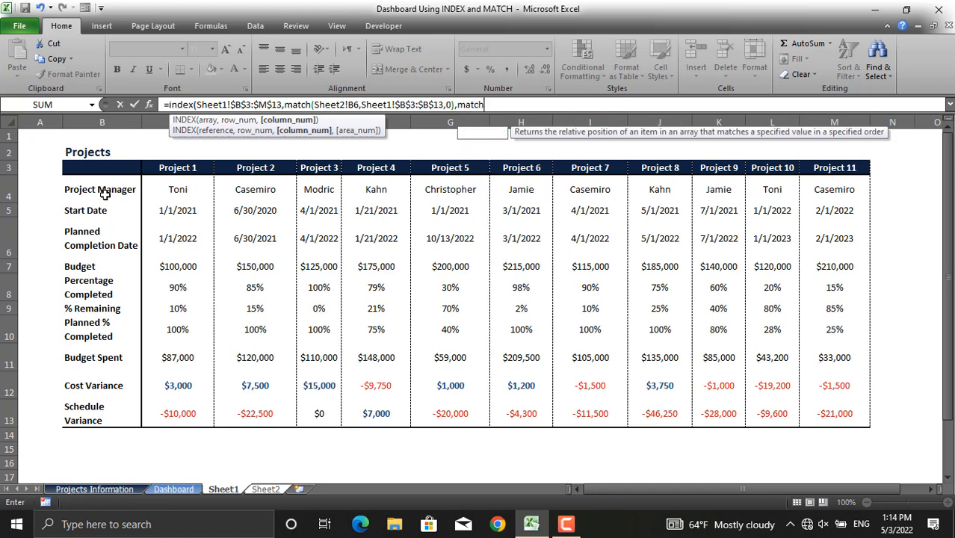
type("(")
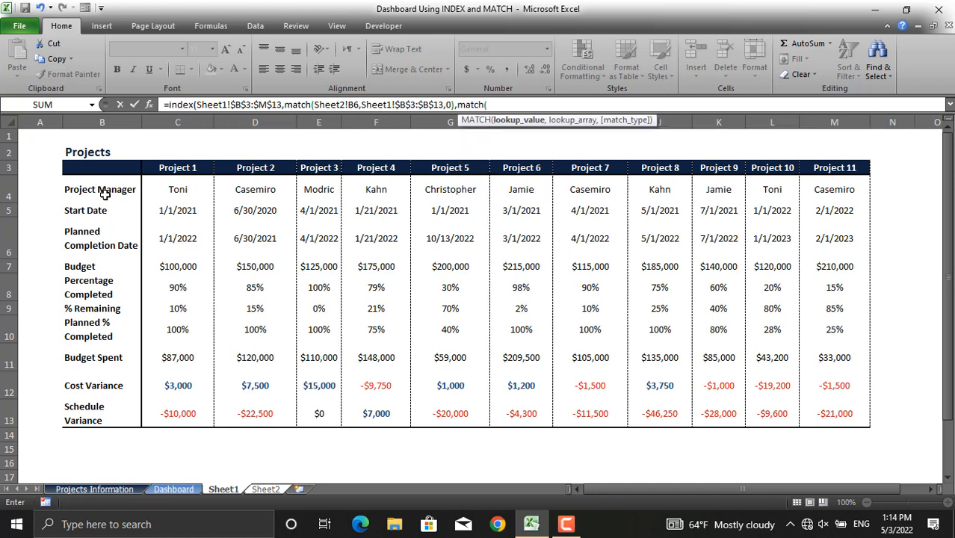
- Add a column MATCH with the absolute lookup value Sheet2!$B$3
left_click(267, 489)
left_click(104, 163)
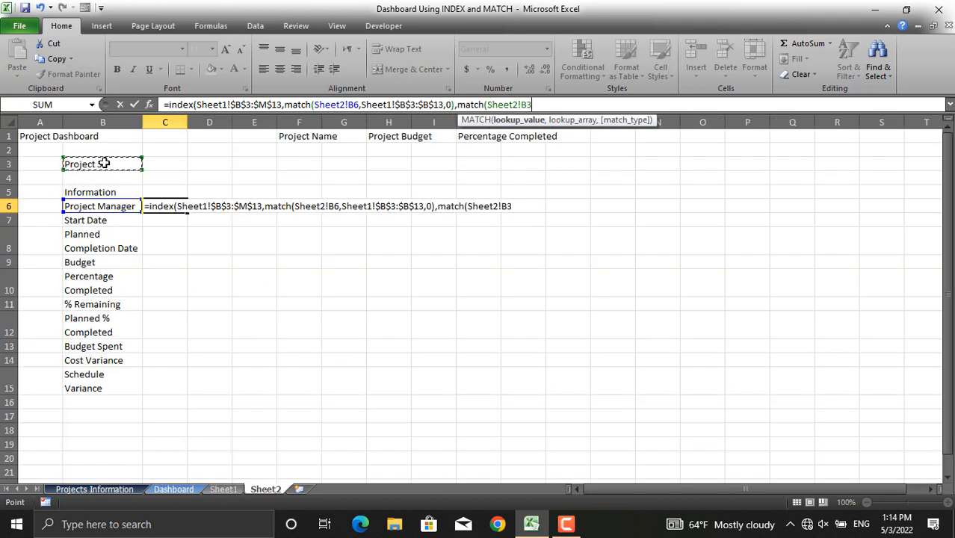
key("F4")
type(",")
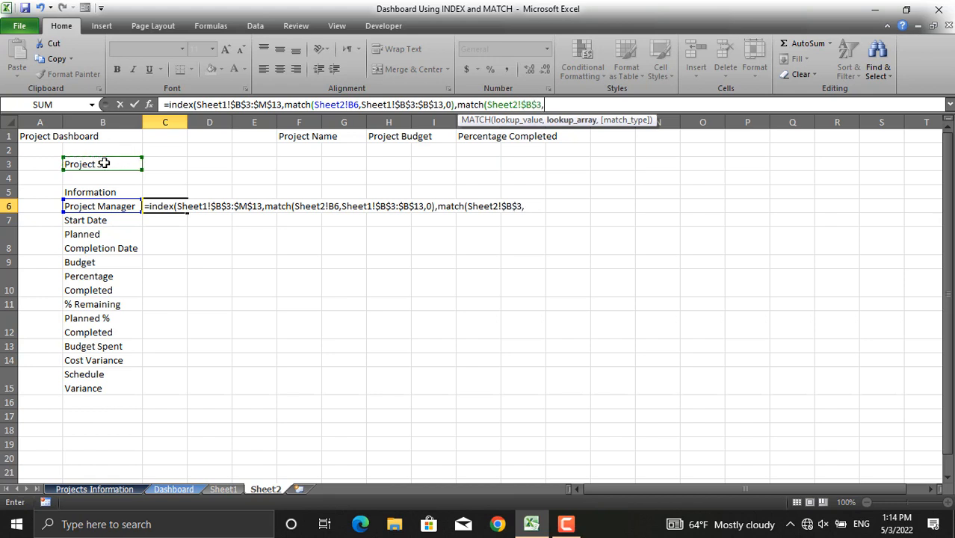
- Finish the column MATCH with lookup array Sheet1!$B$3:$M$3 and match type 0, enter the formula, and widen column C
left_click(224, 488)
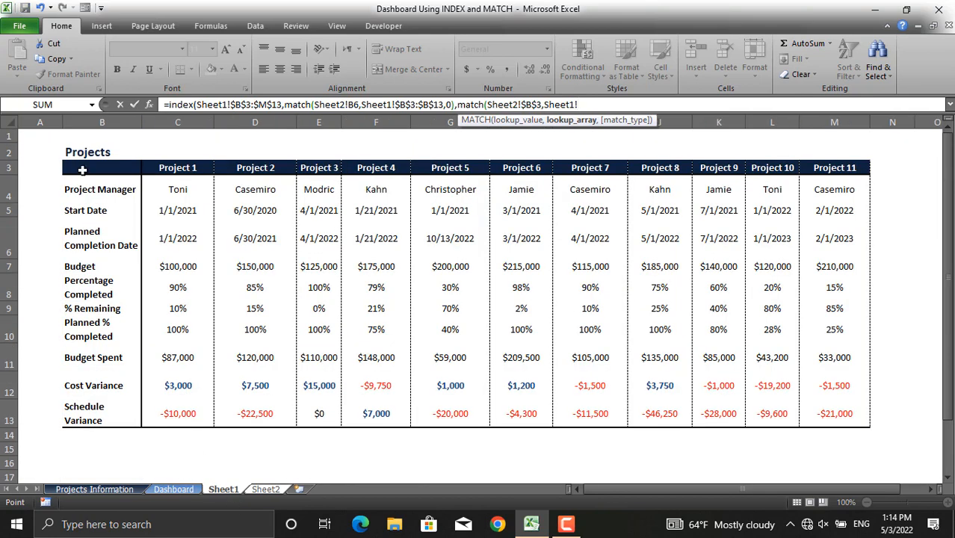
left_click_drag(82, 170, 849, 170)
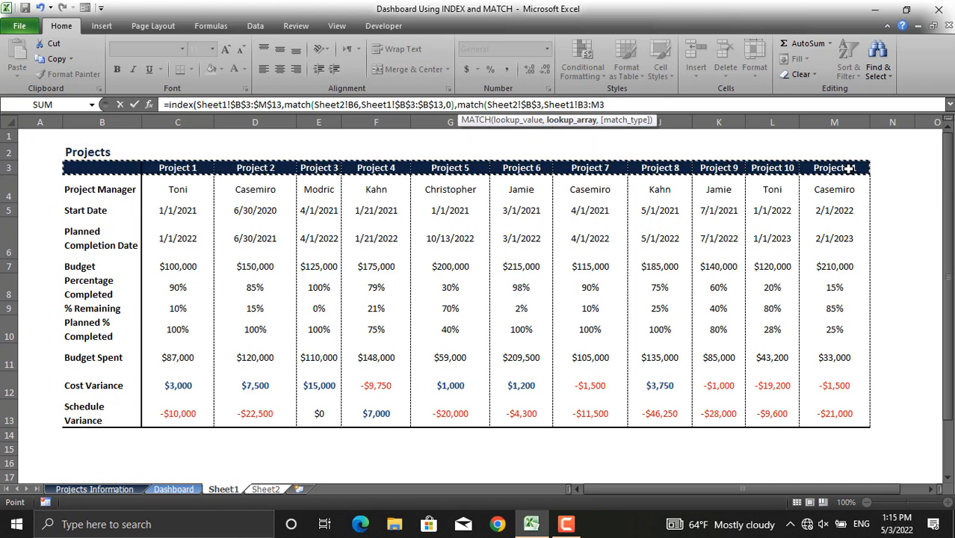
key("F4")
type(",0")
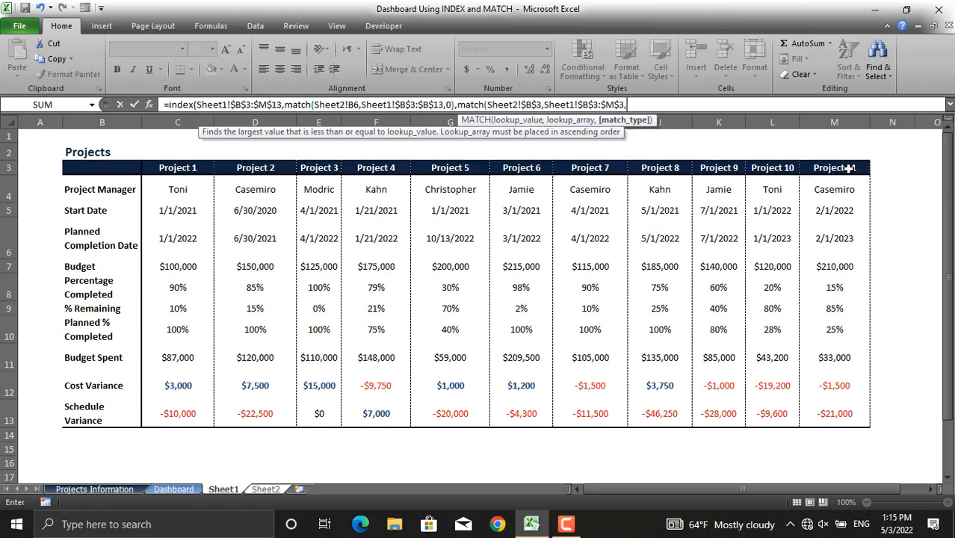
type(")")
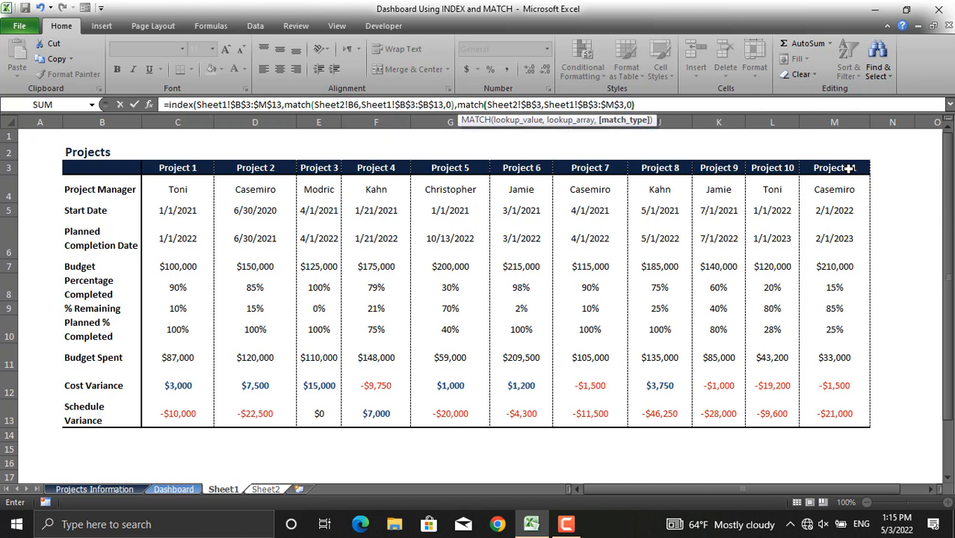
type(")")
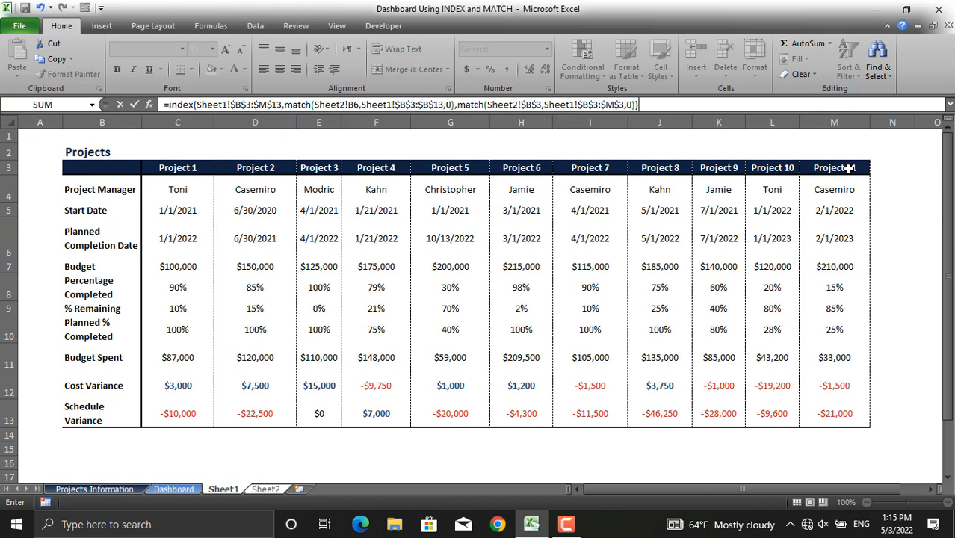
key("Return")
left_click_drag(187, 122, 202, 122)
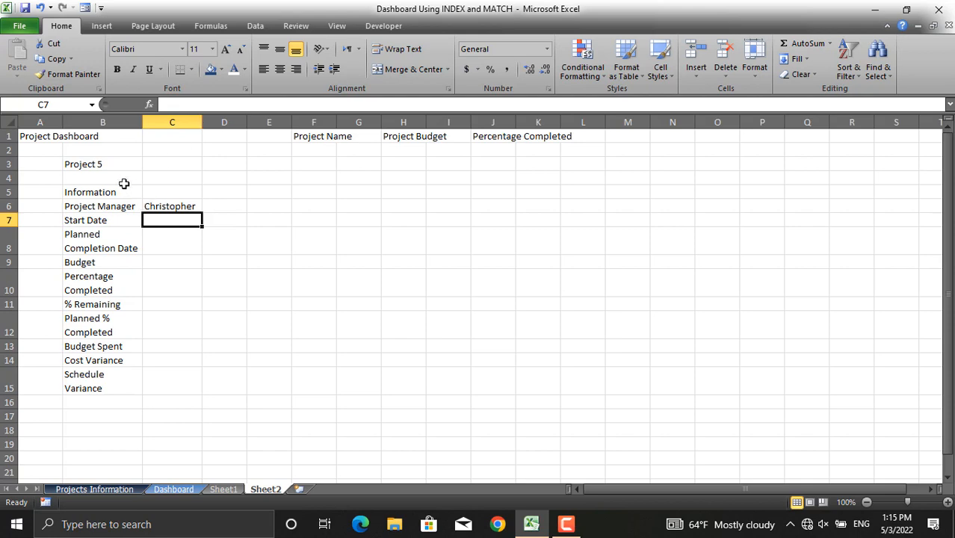
left_click(226, 488)
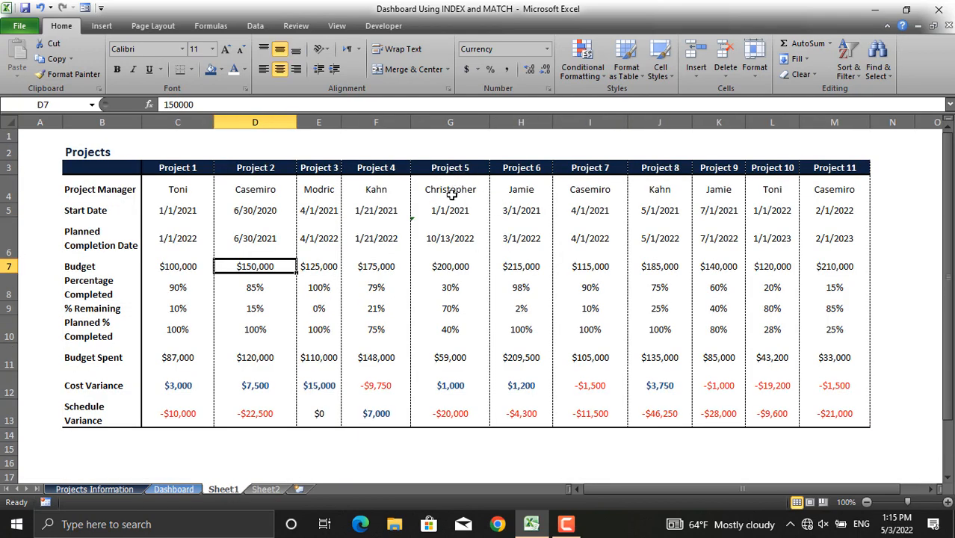
- Return to Sheet2 and fill the INDEX/MATCH formula from C6 down through C15
left_click(276, 490)
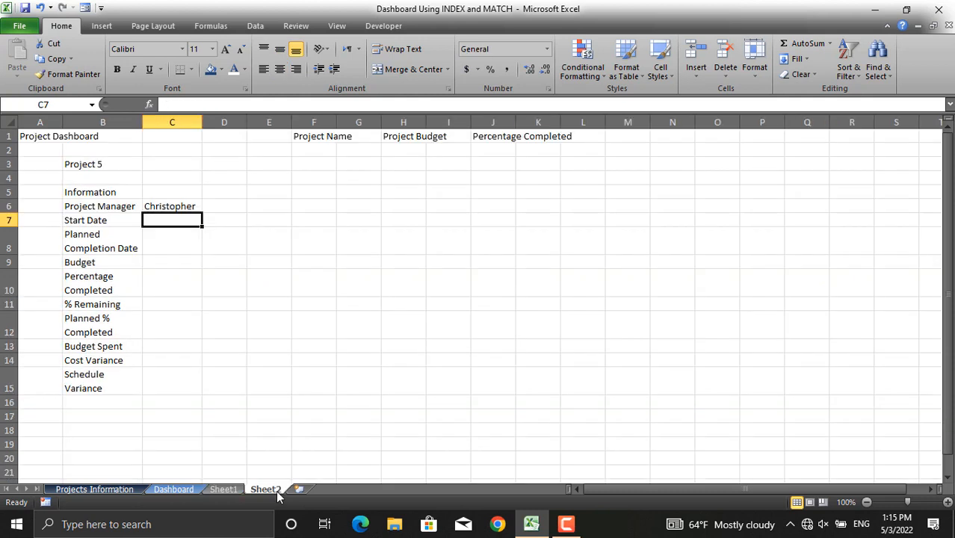
left_click(187, 207)
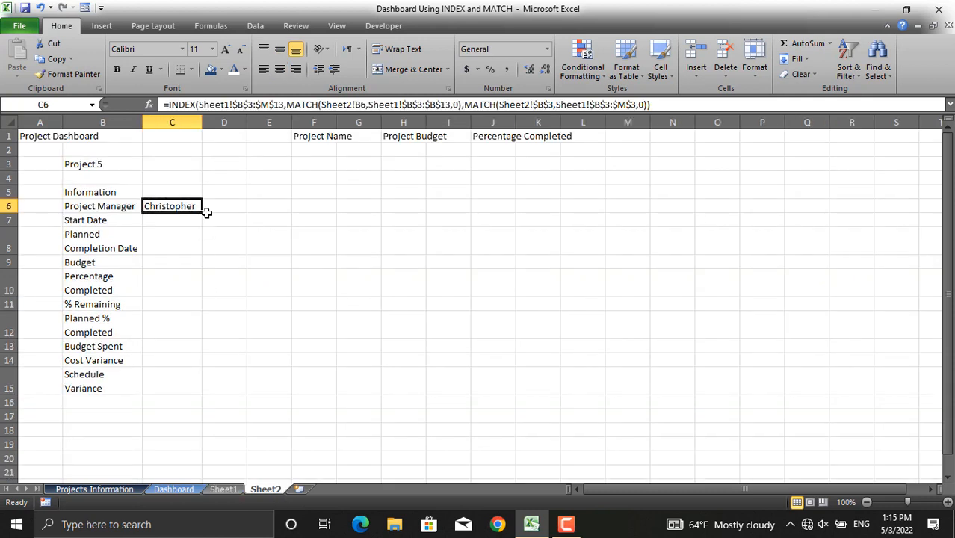
left_click_drag(202, 213, 200, 401)
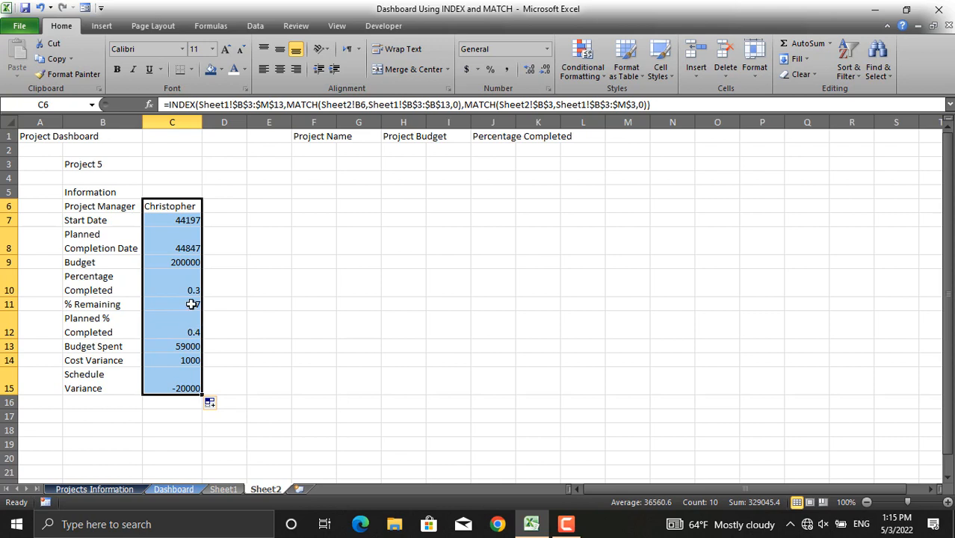
- Format the percentage rows C10:C12 with percent style
left_click_drag(189, 281, 186, 315)
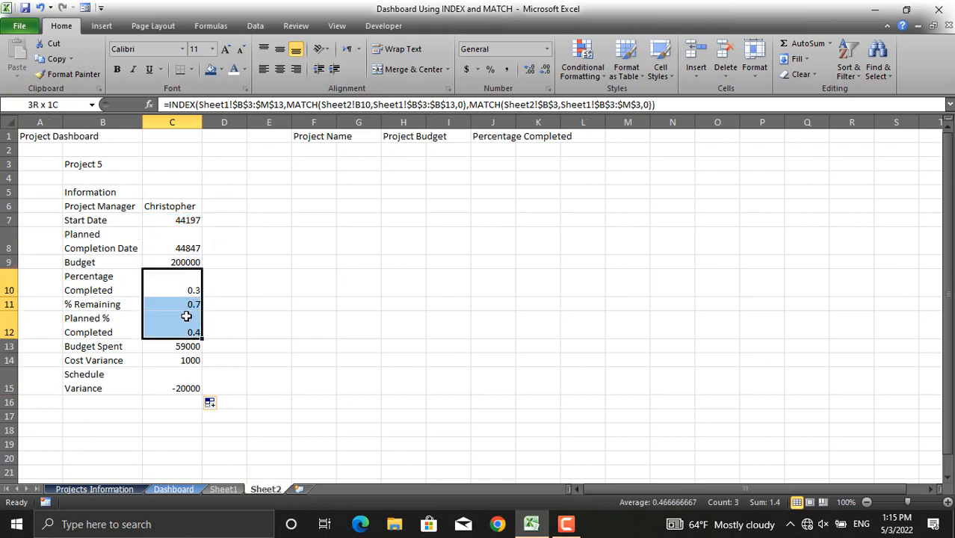
left_click(490, 69)
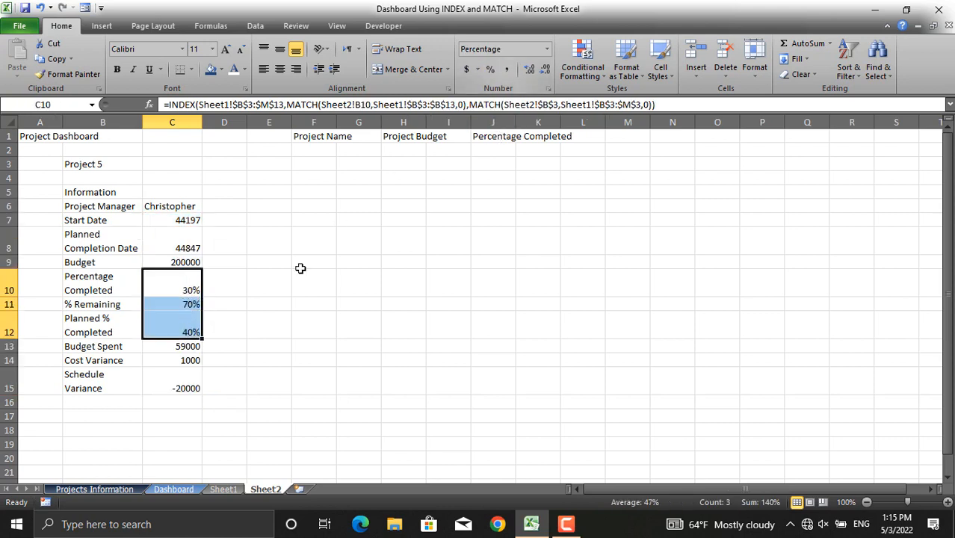
- Format the start and completion dates in C7:C8 as Date
left_click_drag(187, 220, 187, 237)
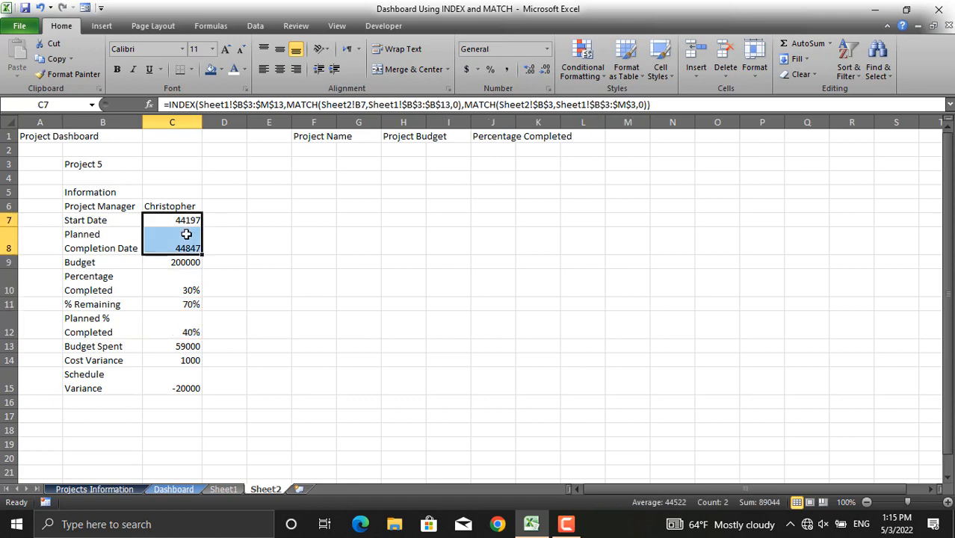
left_click(546, 49)
left_click(527, 195)
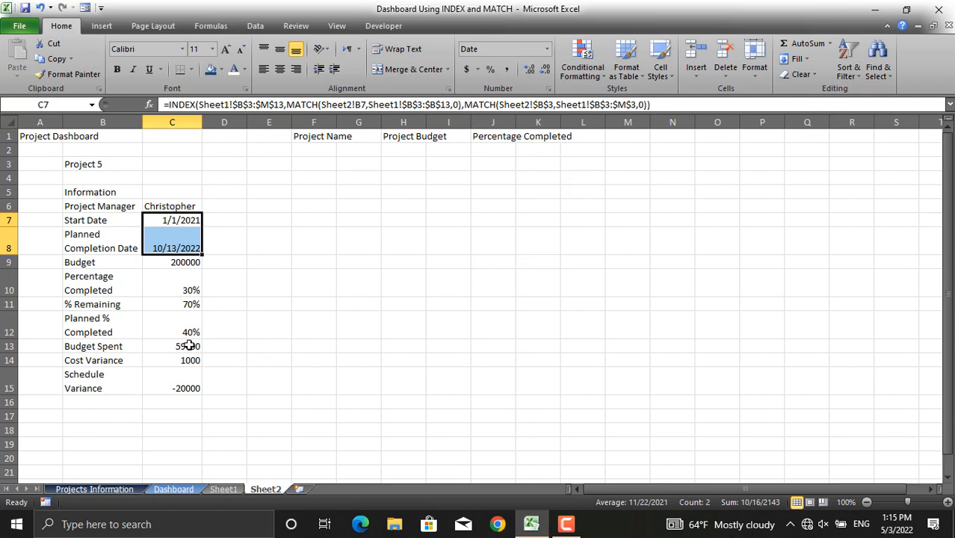
- Format C13:C15 as Currency and remove both decimal places
left_click_drag(193, 347, 187, 388)
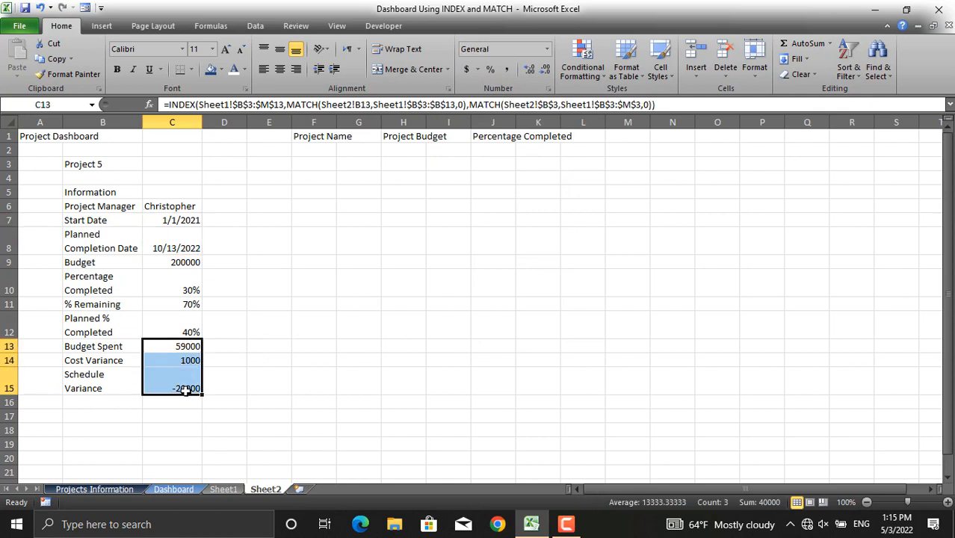
left_click(546, 49)
left_click(528, 133)
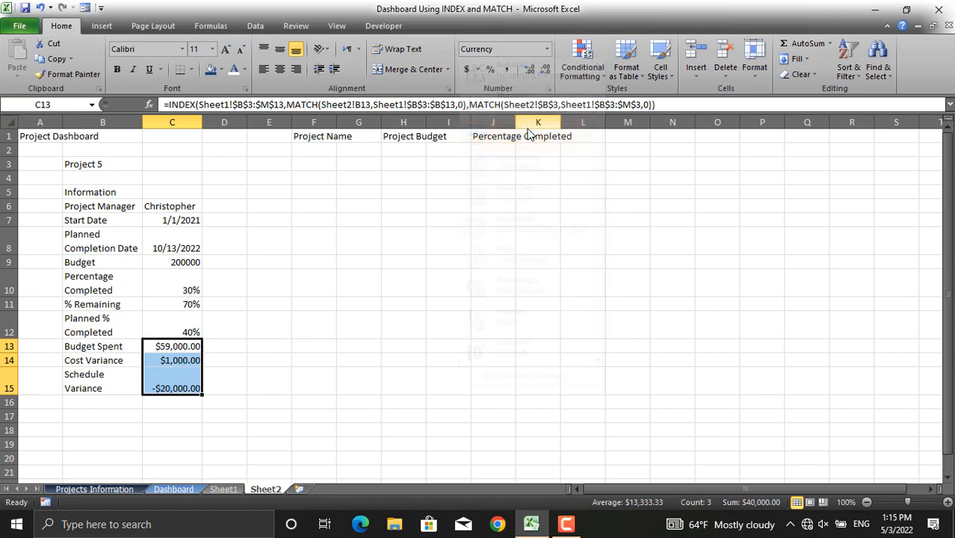
left_click(546, 68)
left_click(545, 69)
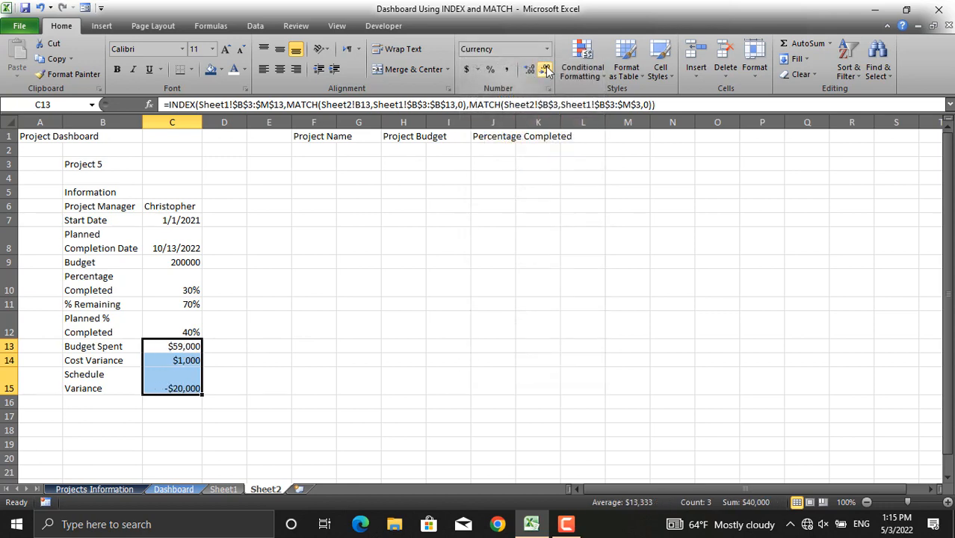
- Format the budget in C9 as Currency with no decimal places
left_click(194, 262)
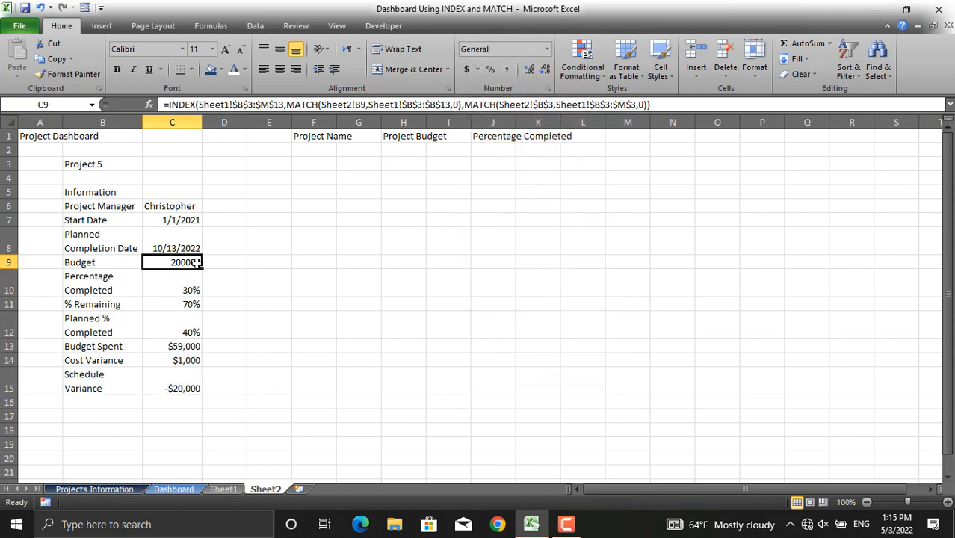
left_click(546, 49)
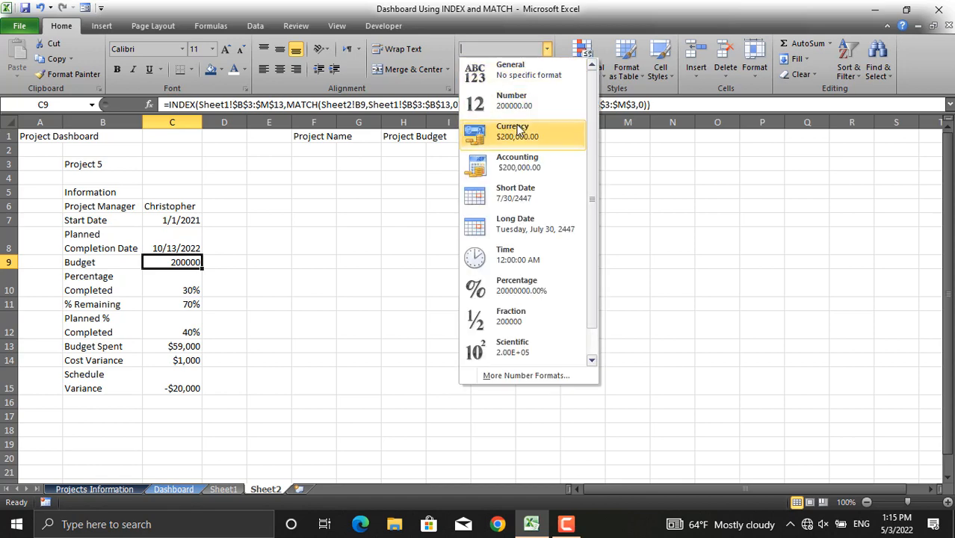
left_click(517, 131)
left_click(545, 70)
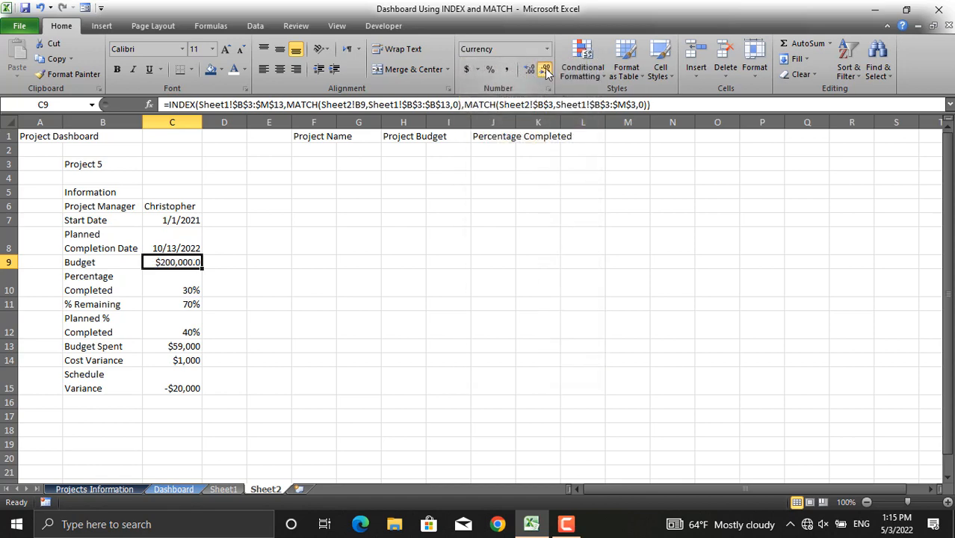
left_click(545, 69)
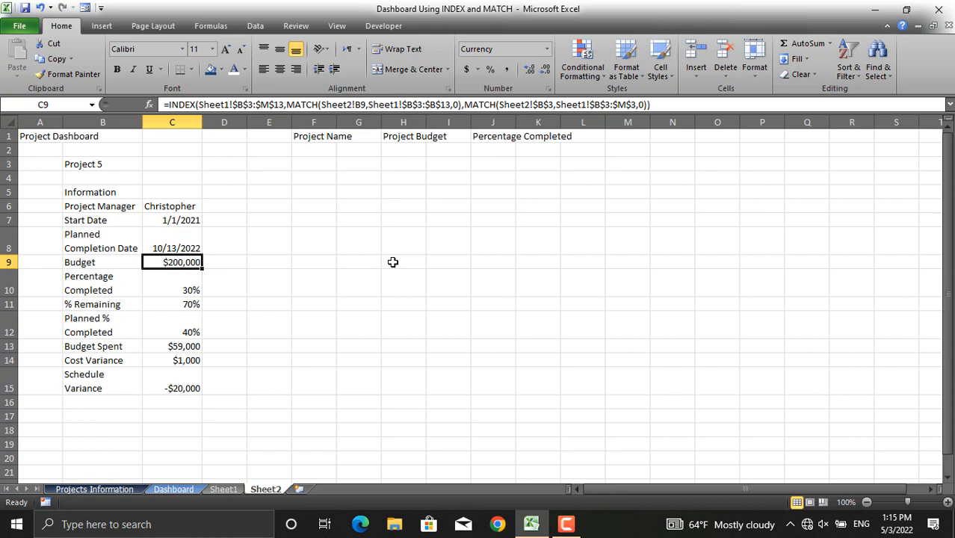
- Choose Project 1 from the project drop-down in B3
left_click(137, 163)
left_click(149, 169)
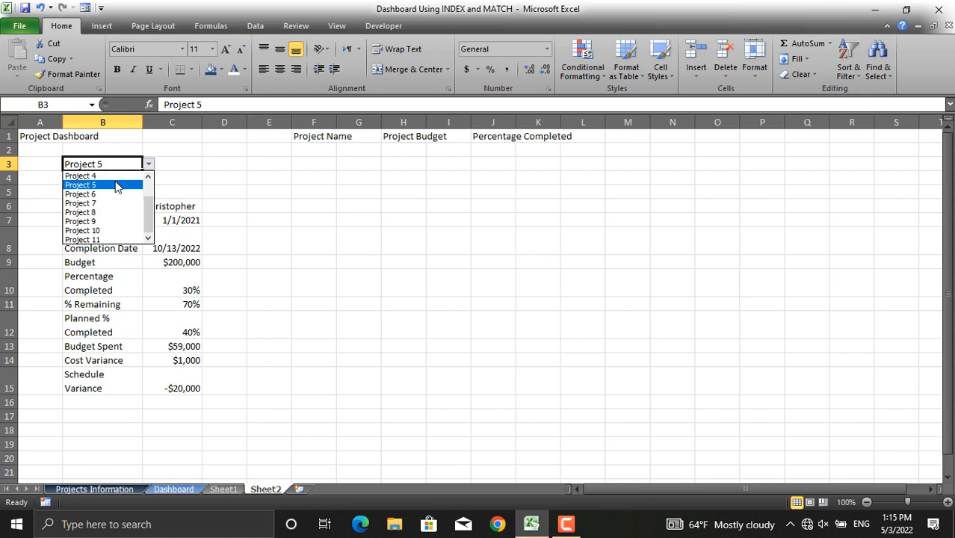
left_click_drag(148, 207, 145, 180)
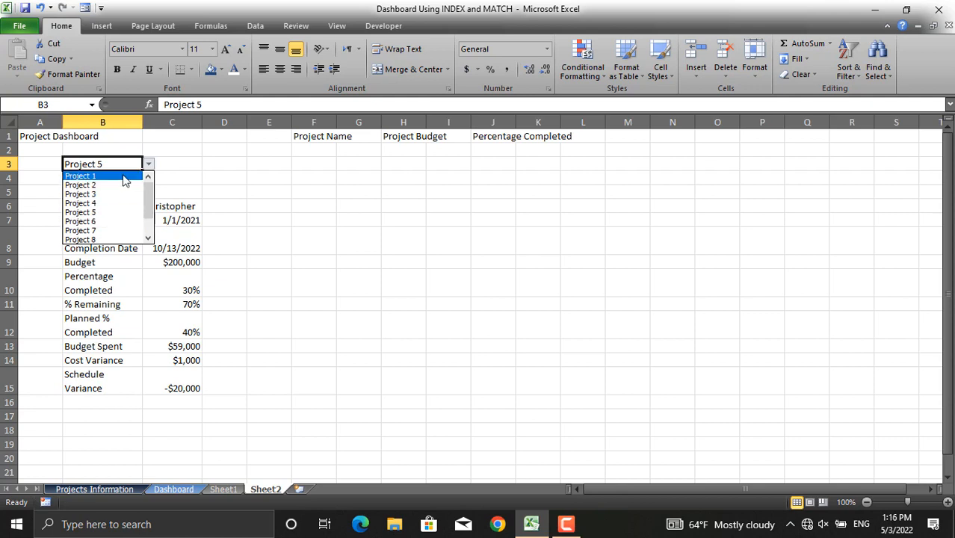
left_click(124, 177)
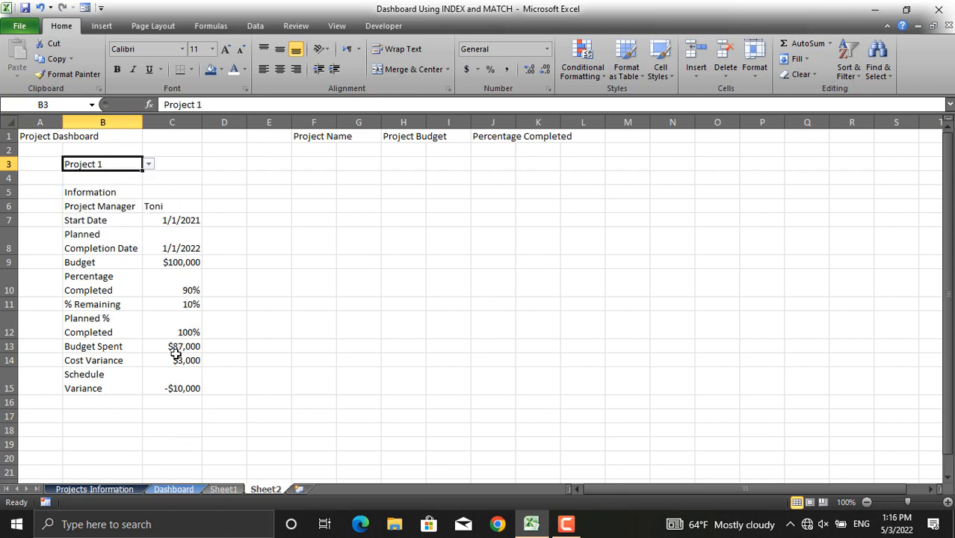
- Compare the lookup results with the Sheet1 data and the original Dashboard sheet
left_click(233, 487)
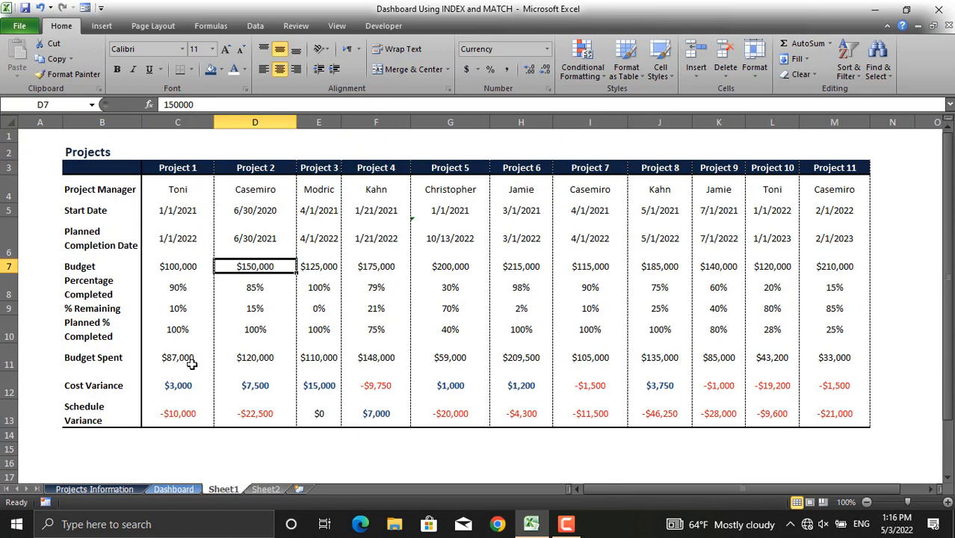
key("ctrl+Page_Down")
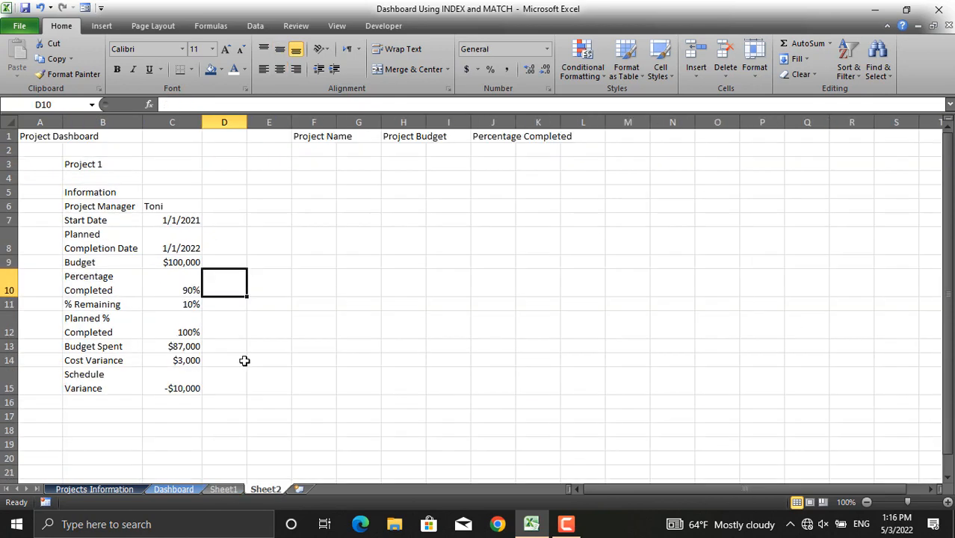
left_click(180, 488)
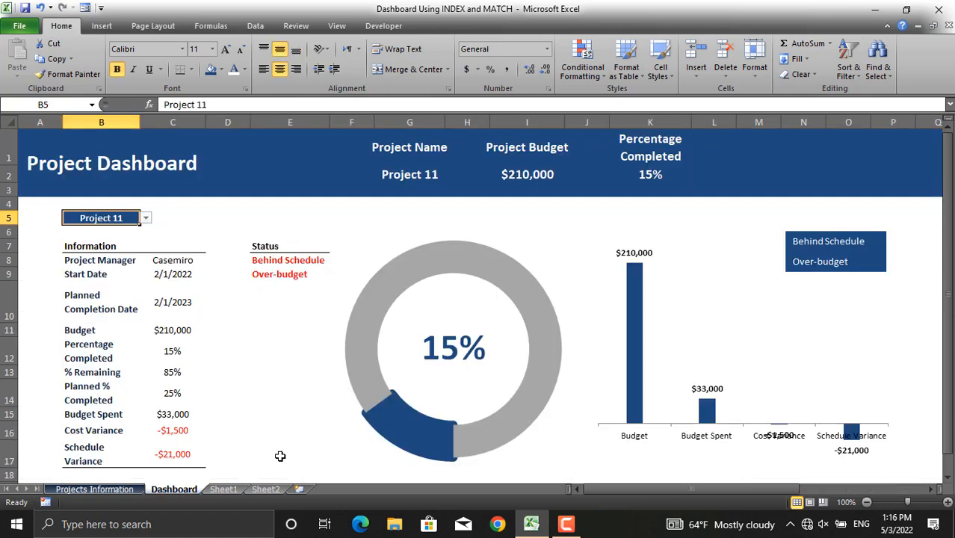
left_click(266, 488)
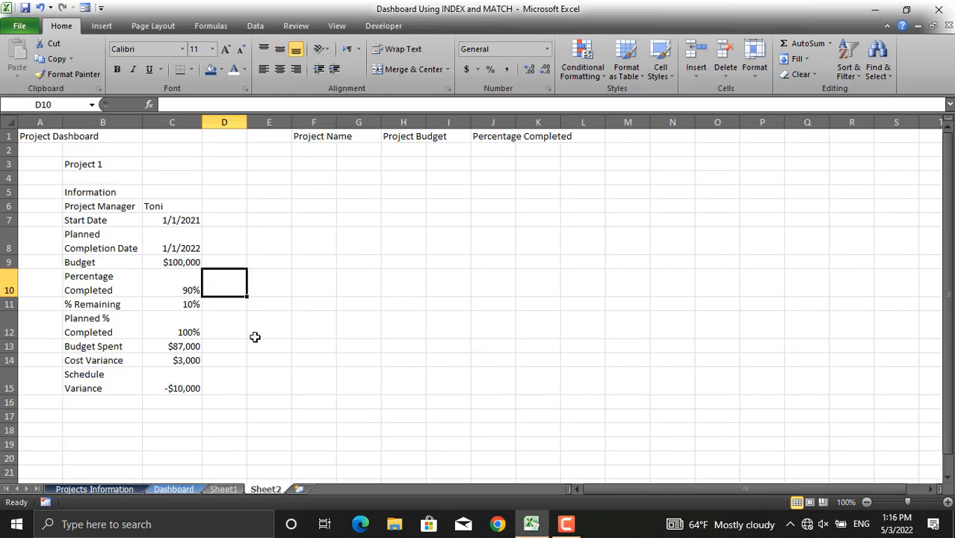
- Enter the heading Status in cell E5
left_click(269, 191)
type("Status")
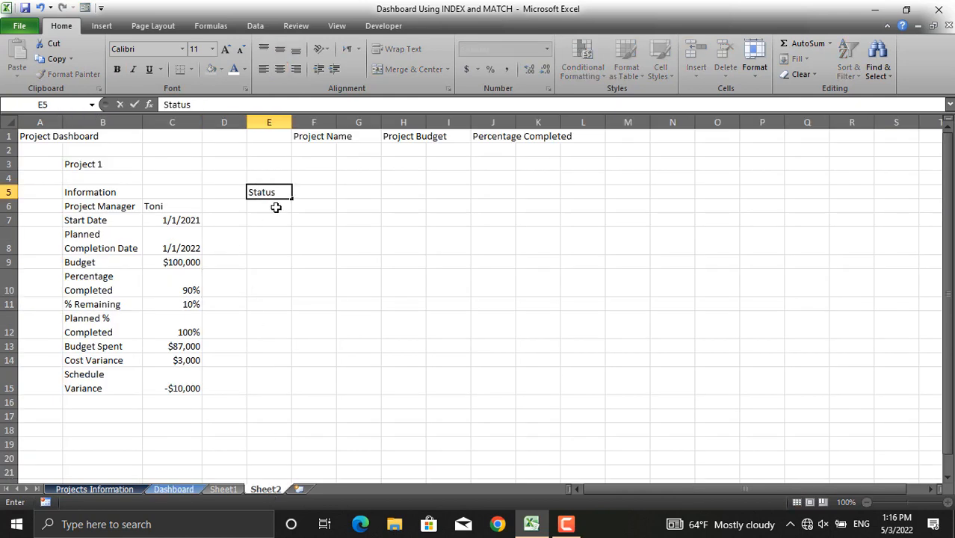
left_click(276, 207)
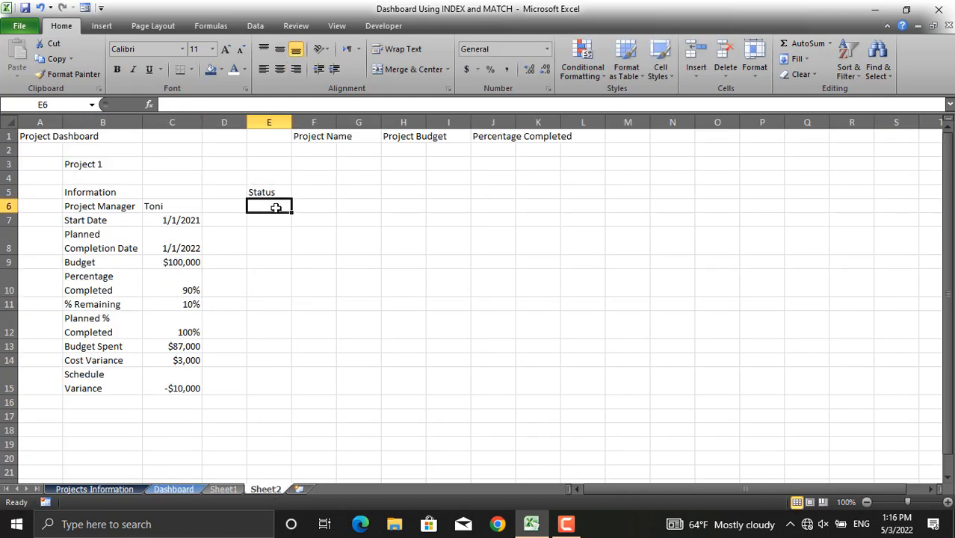
- In E6 enter =IF(C15<0,"Behind Schedule","Ahead of Schedule") to flag the schedule status
type("=if(")
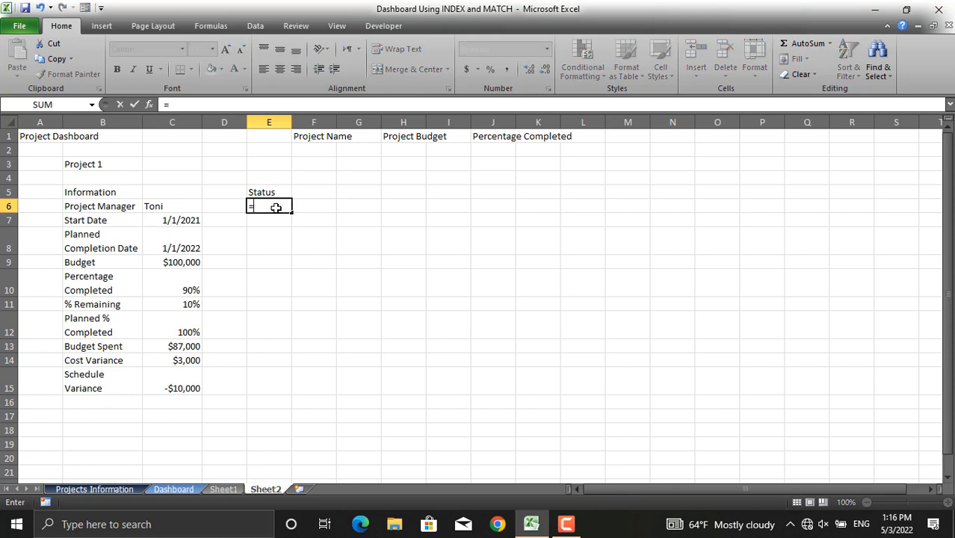
left_click(185, 388)
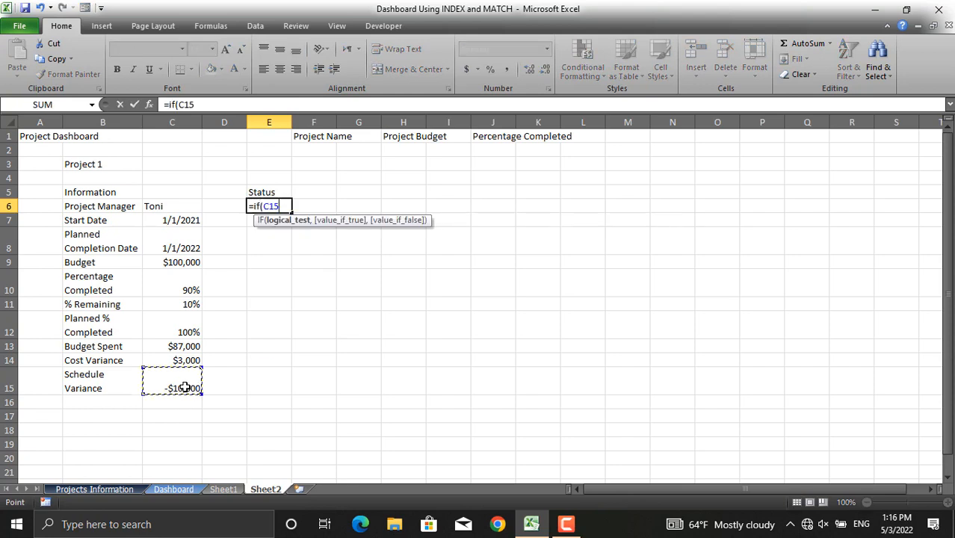
type("<0,")
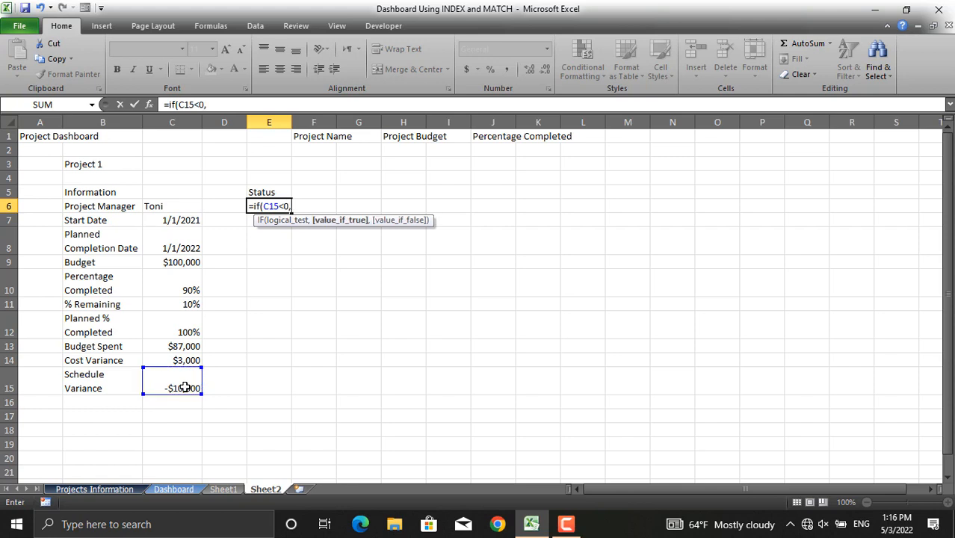
type("\"Behind")
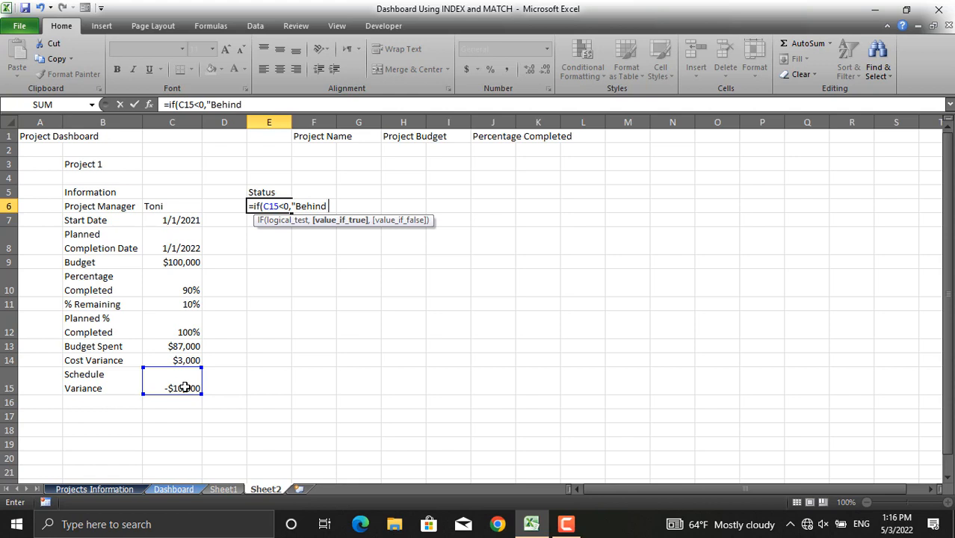
type(" Schedul")
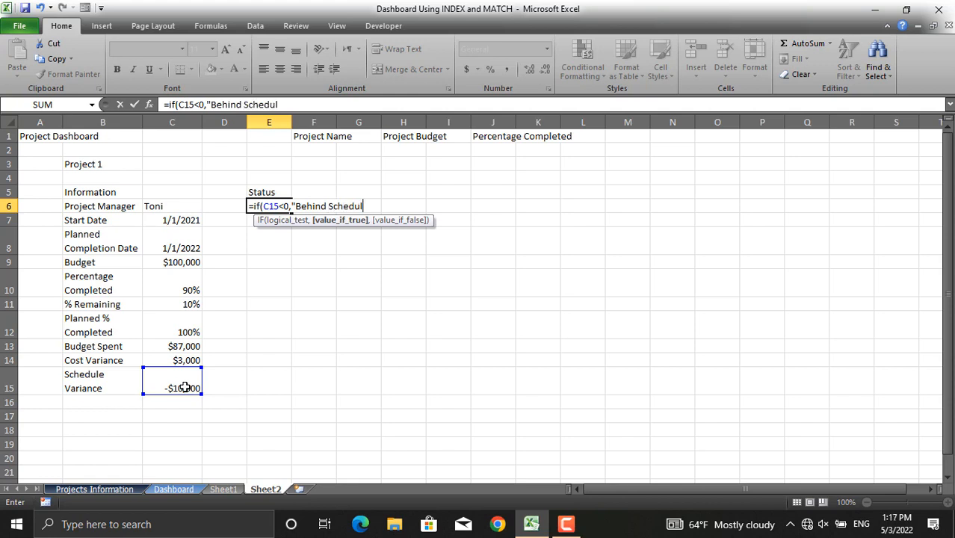
type("e\",")
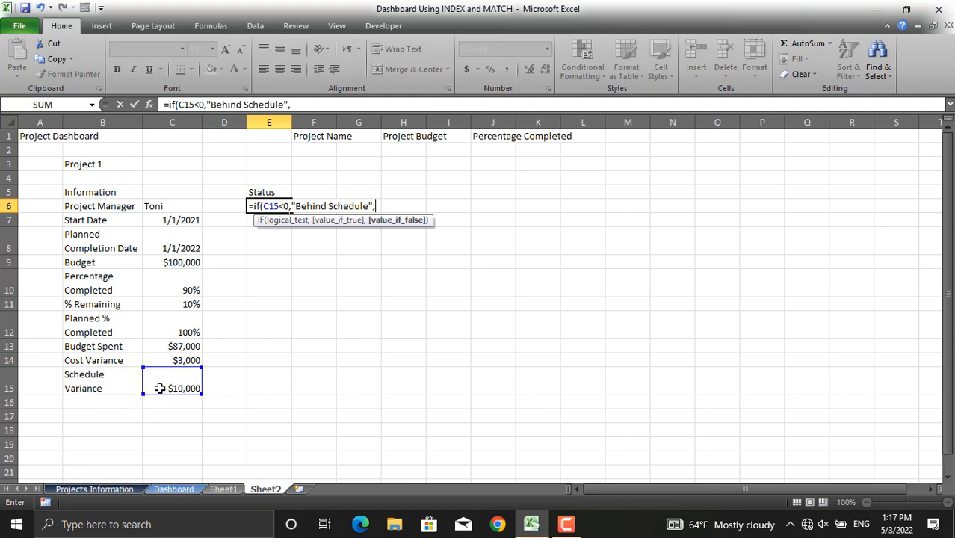
type("\"Ahead of S")
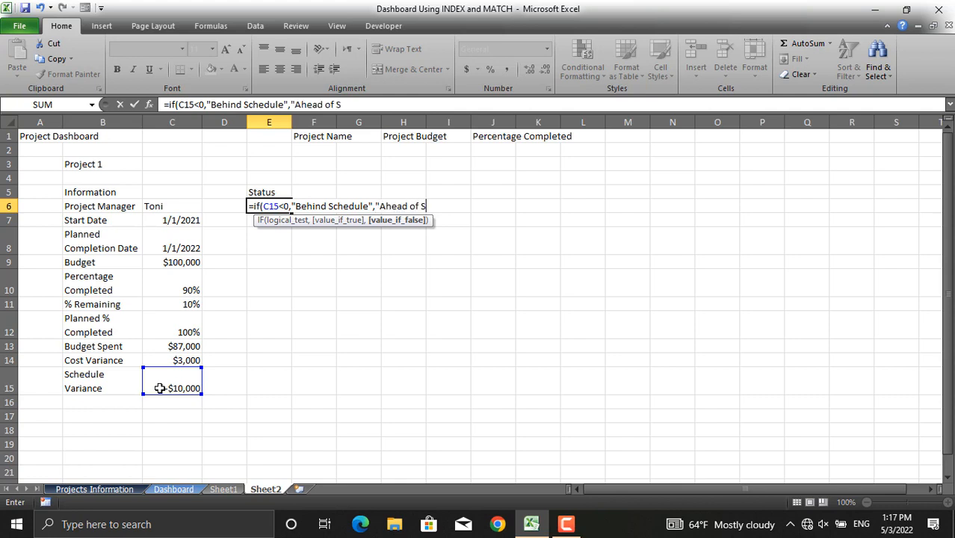
type("chedule\")")
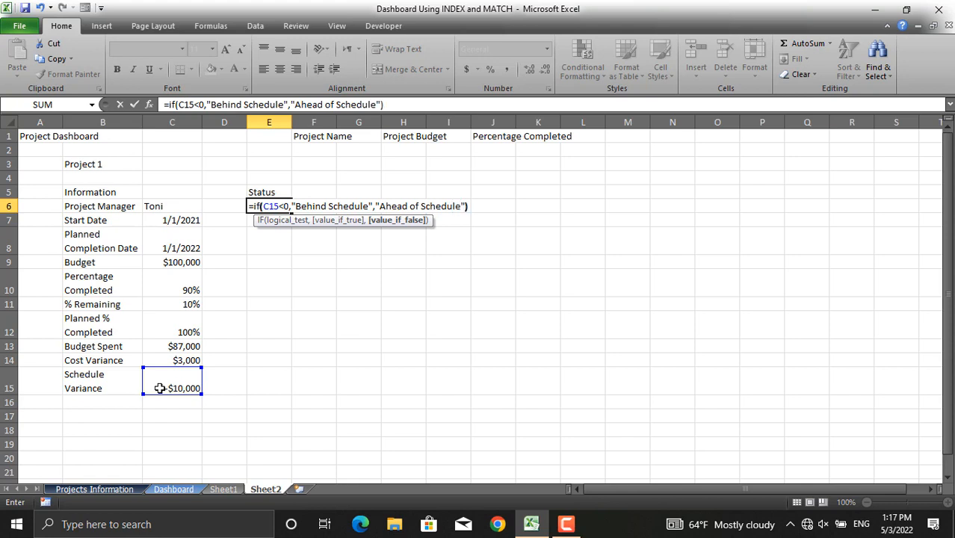
key("Return")
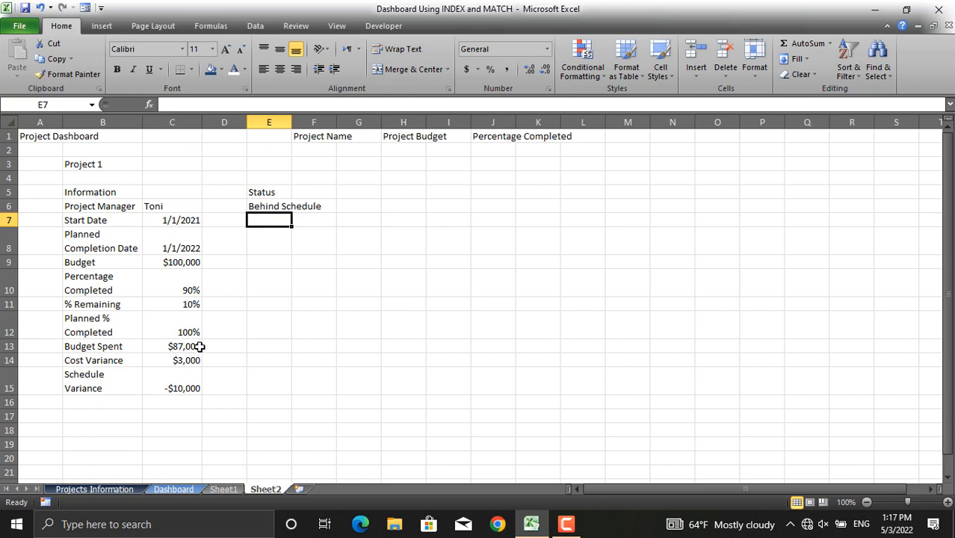
- In E7 enter =IF(C14<0,"Over-budget","On-budget") to flag the budget status
type("=")
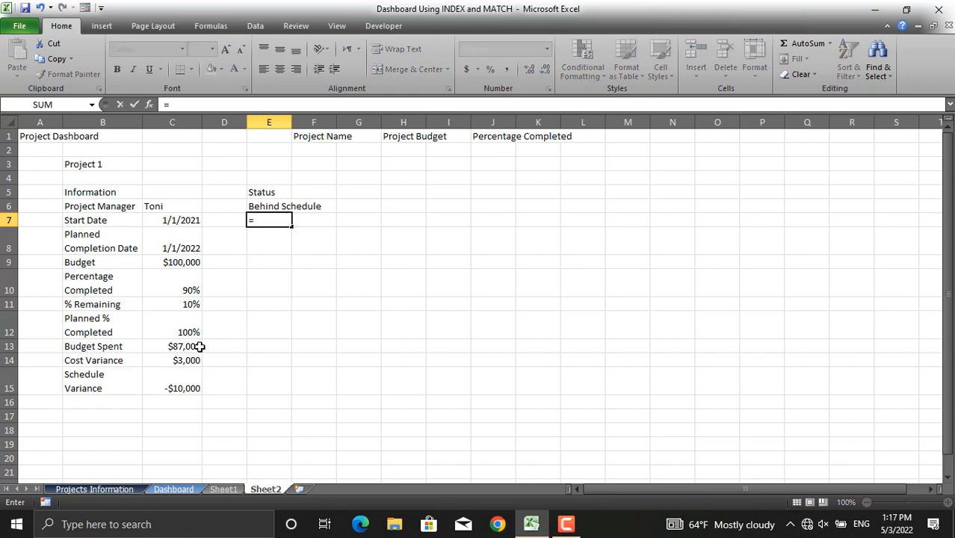
type("if(")
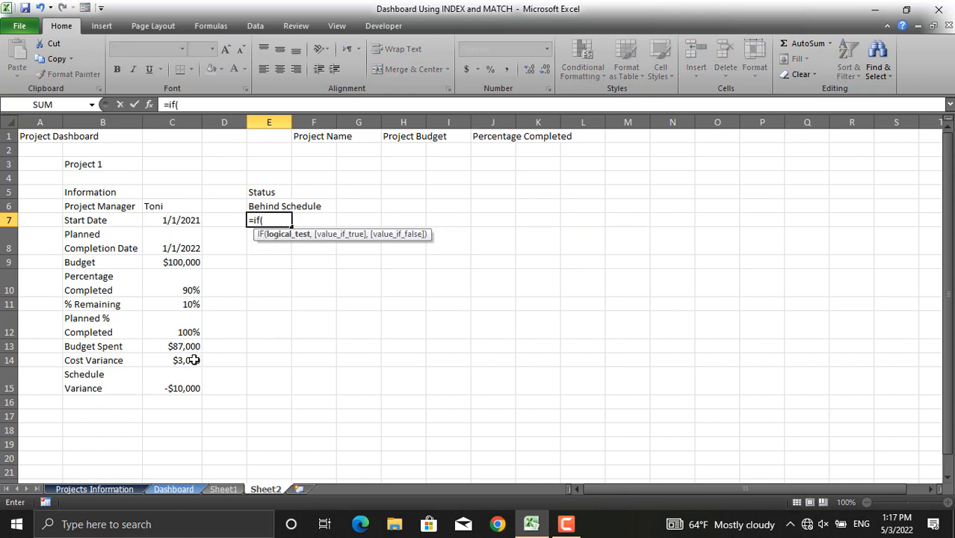
left_click(192, 360)
type("<0")
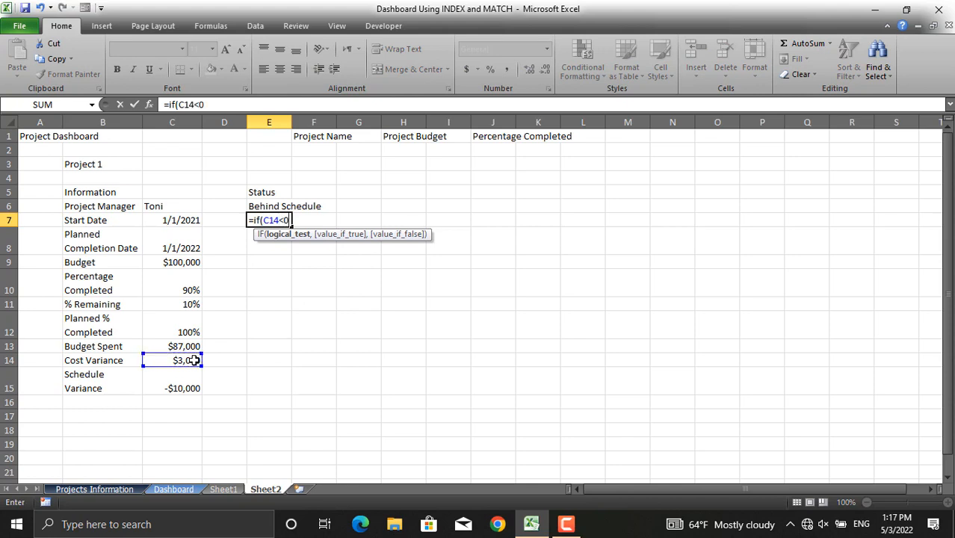
type(",")
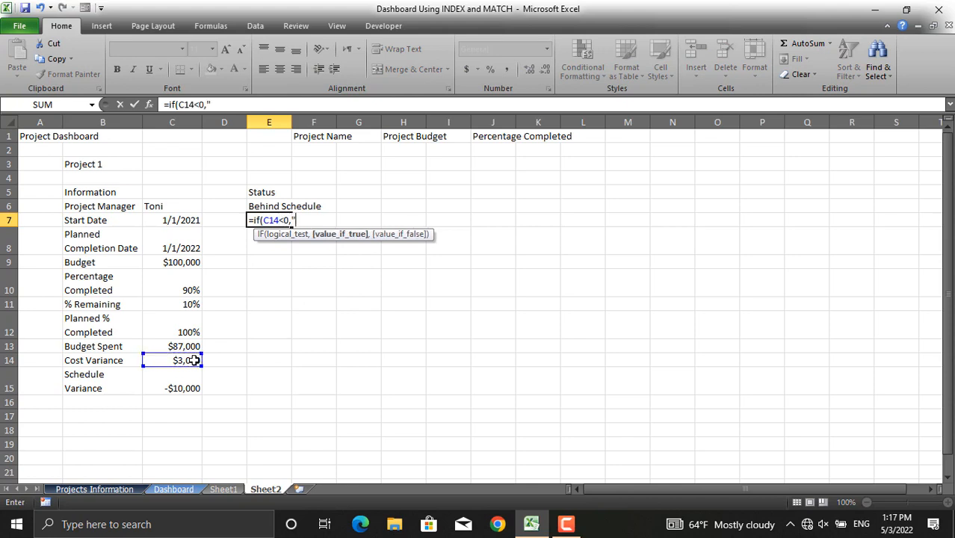
type("\"Over-budget\",")
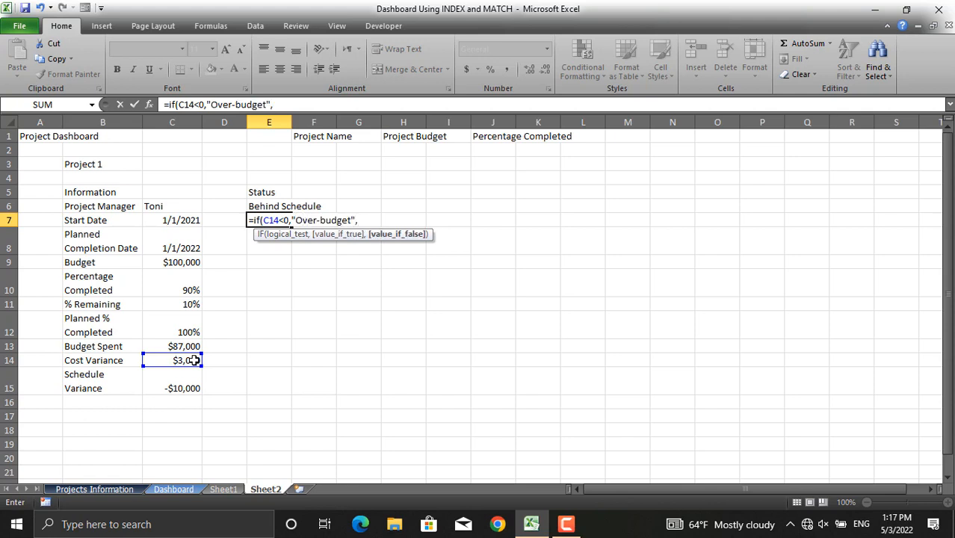
type("\"")
type("On")
type("-b")
key("BackSpace")
type("budget")
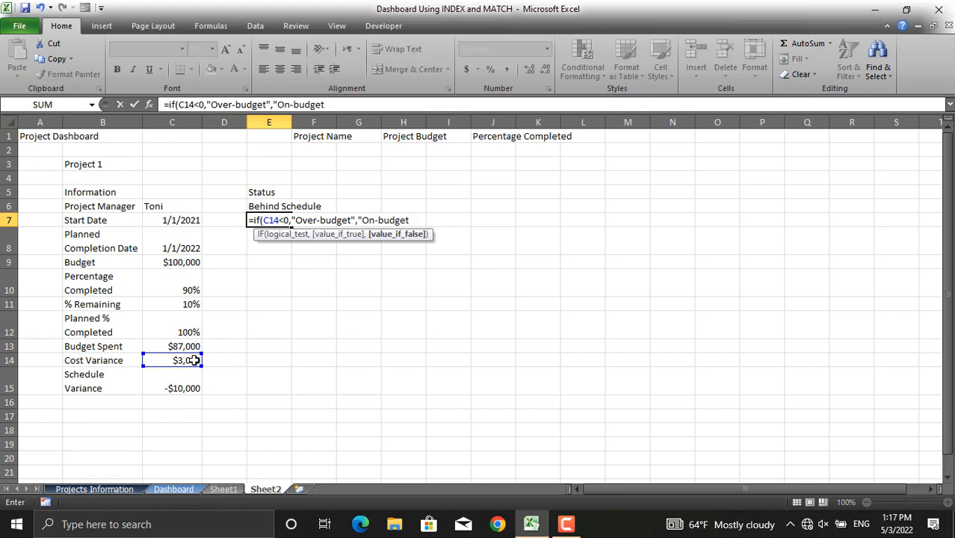
type("\")")
key("Return")
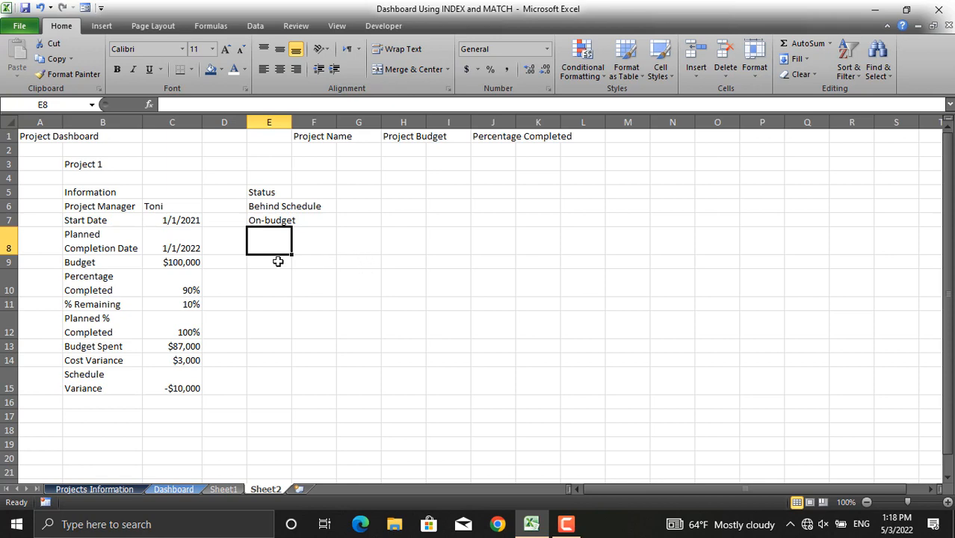
- Insert a doughnut chart of the Percentage Completed and % Remaining values in B10:C11, matching the original dashboard's chart
left_click(177, 489)
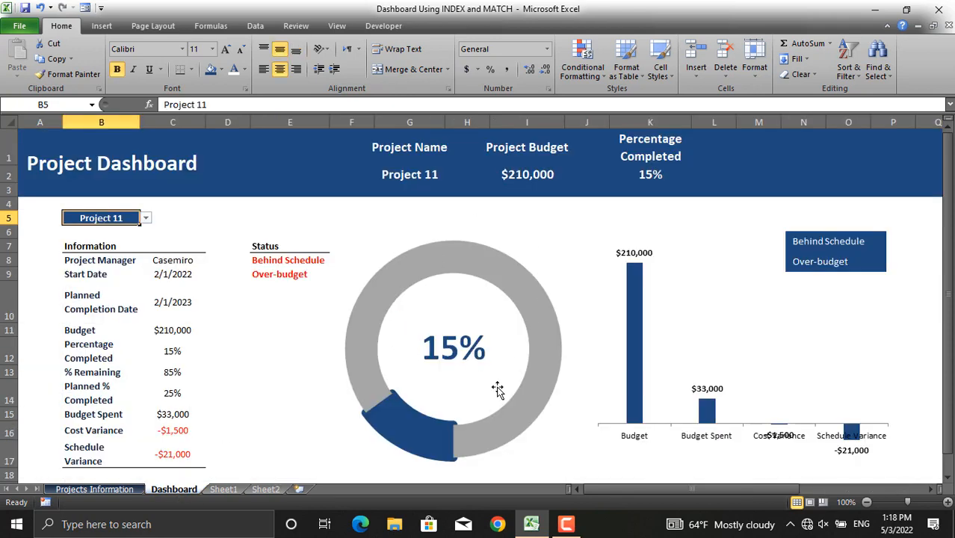
left_click(266, 488)
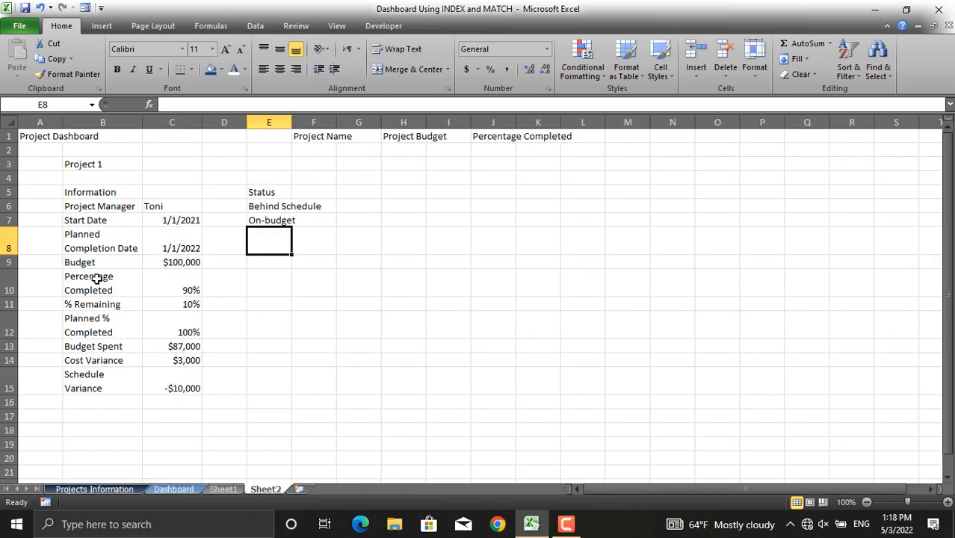
left_click_drag(98, 278, 179, 302)
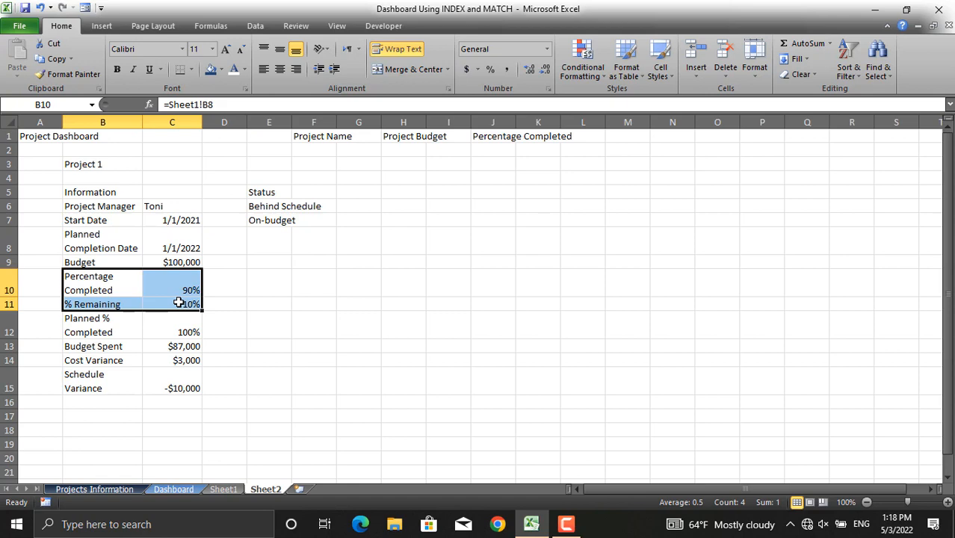
left_click(102, 26)
left_click(447, 75)
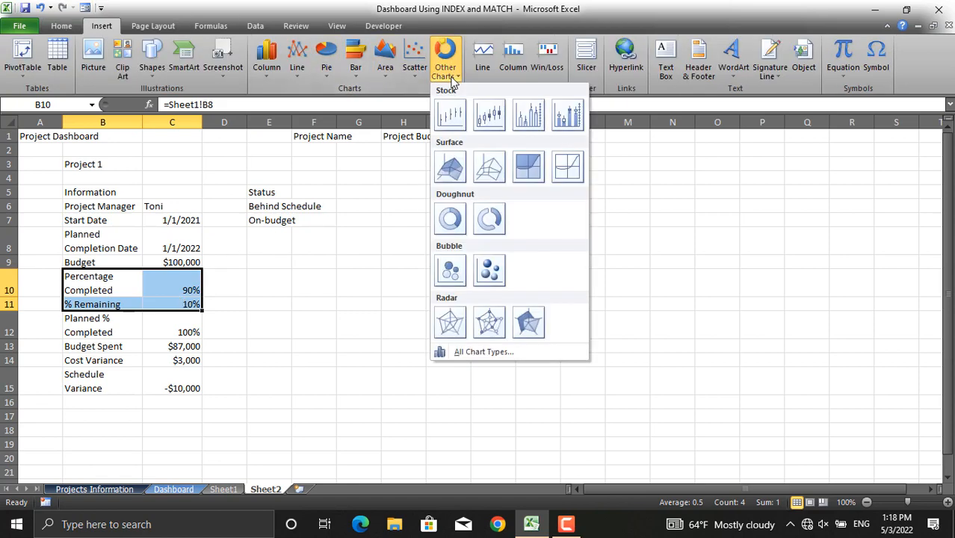
left_click(452, 214)
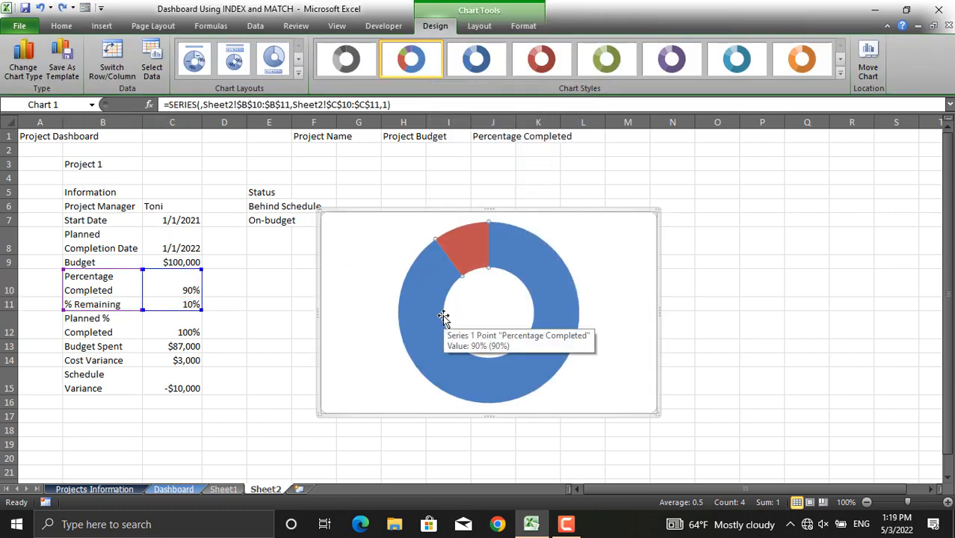
- Set the doughnut chart's hole size to 69%
right_click(448, 317)
left_click(531, 437)
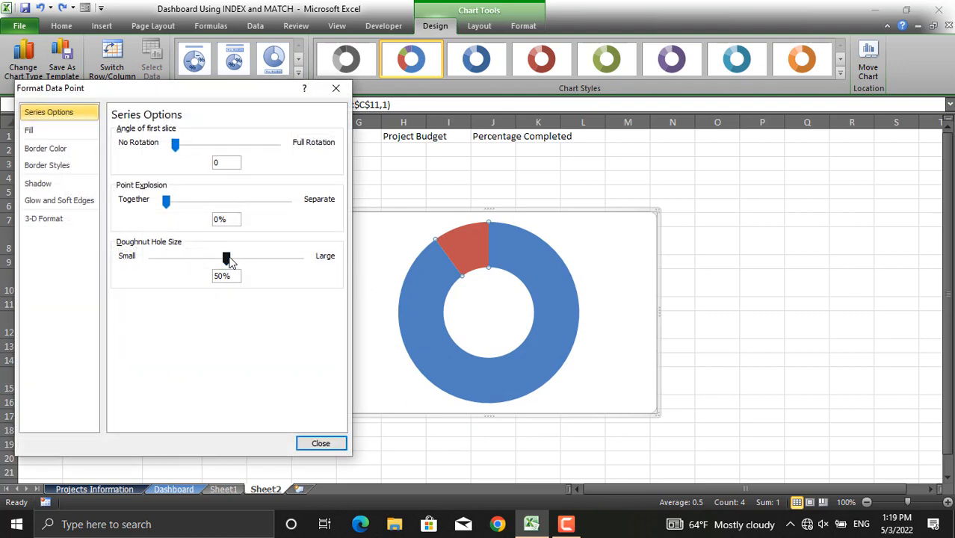
left_click_drag(230, 260, 264, 257)
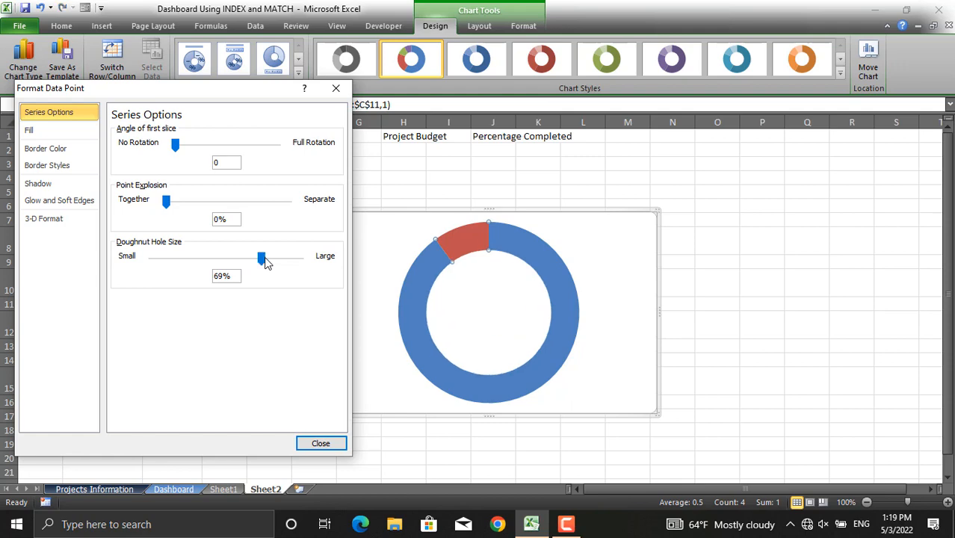
left_click(320, 444)
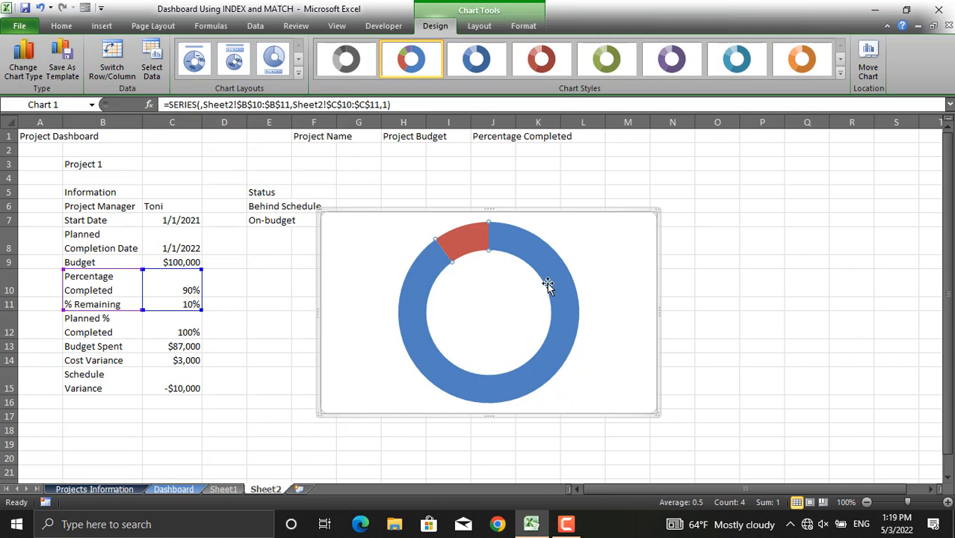
- Fill the percentage-completed slice of the doughnut with solid dark blue
key("ctrl+1")
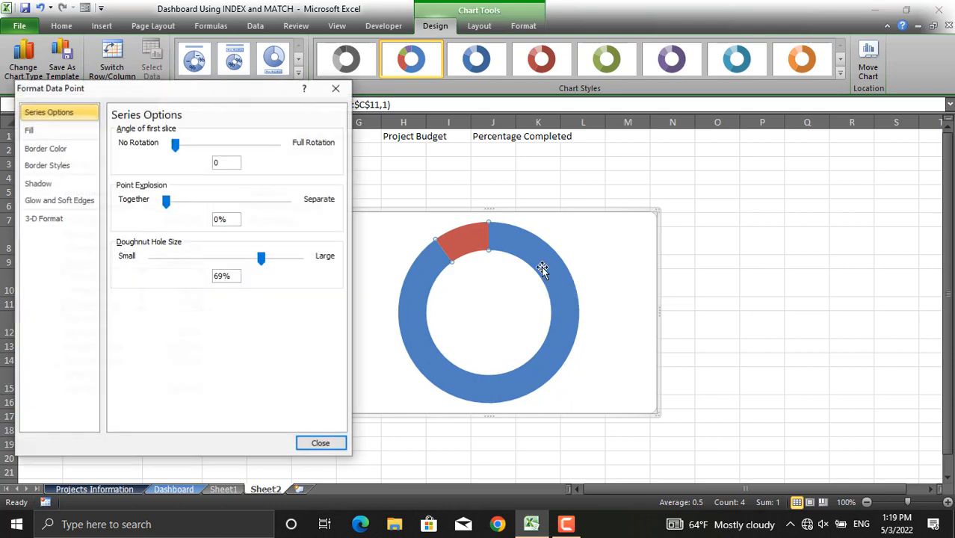
left_click(319, 444)
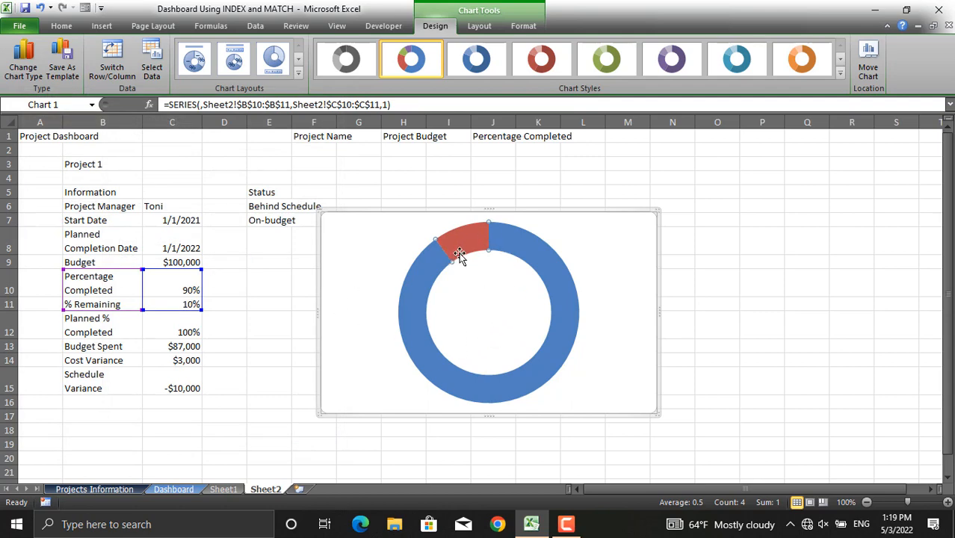
mouse_move(529, 256)
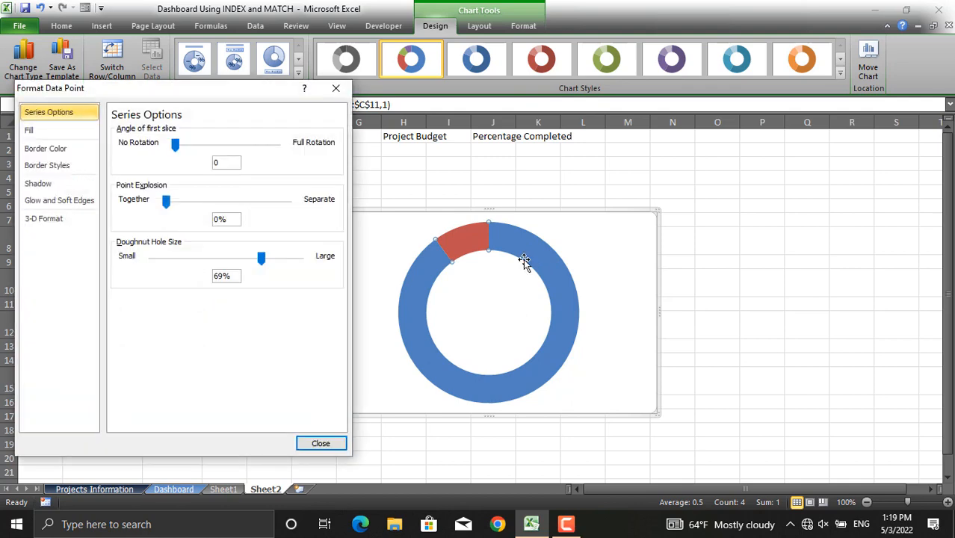
left_click(67, 132)
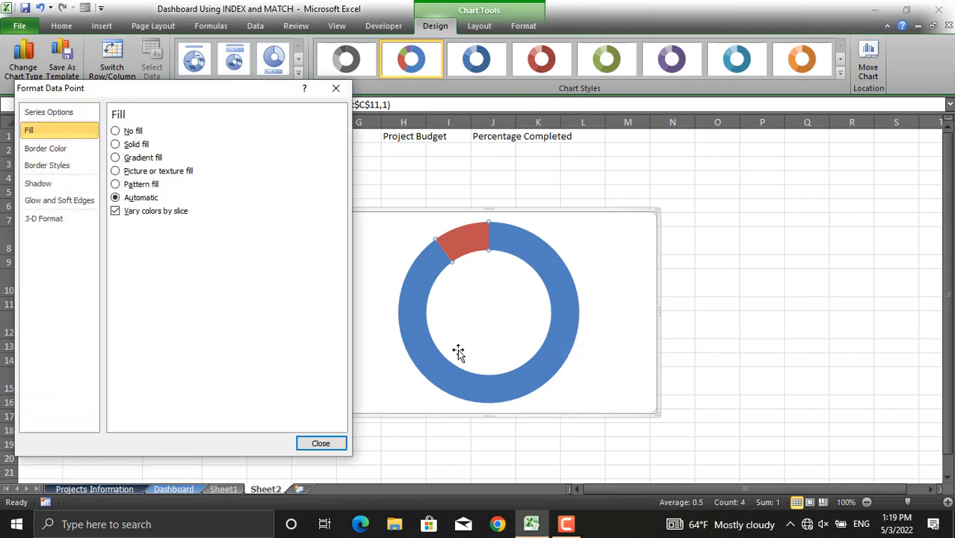
left_click(136, 145)
left_click(179, 242)
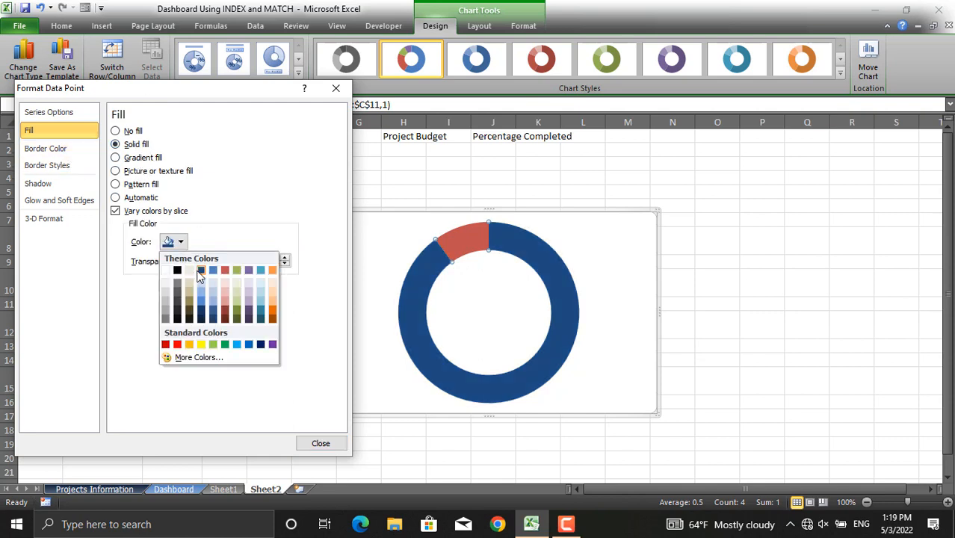
left_click(200, 270)
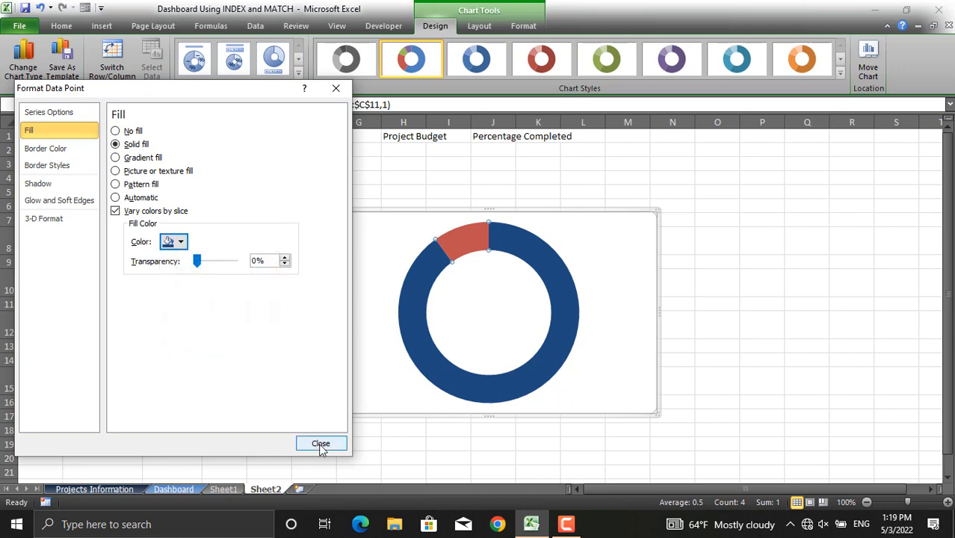
left_click(320, 443)
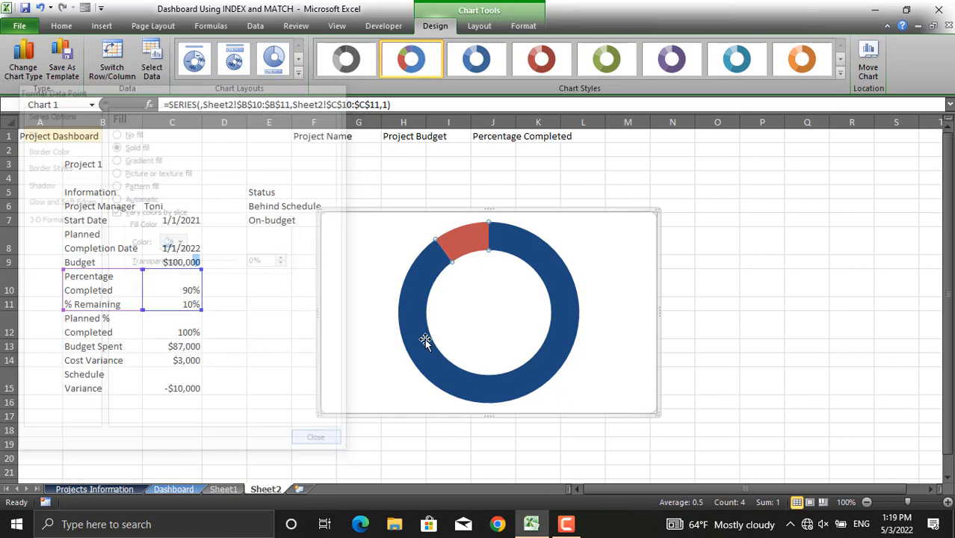
- Fill the remaining-percentage slice of the doughnut with solid gray
double_click(466, 245)
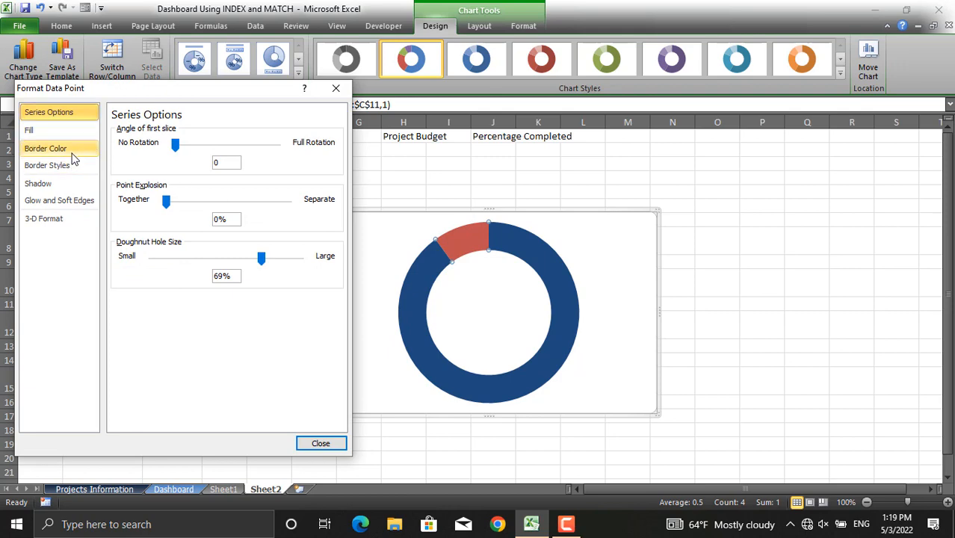
left_click(45, 130)
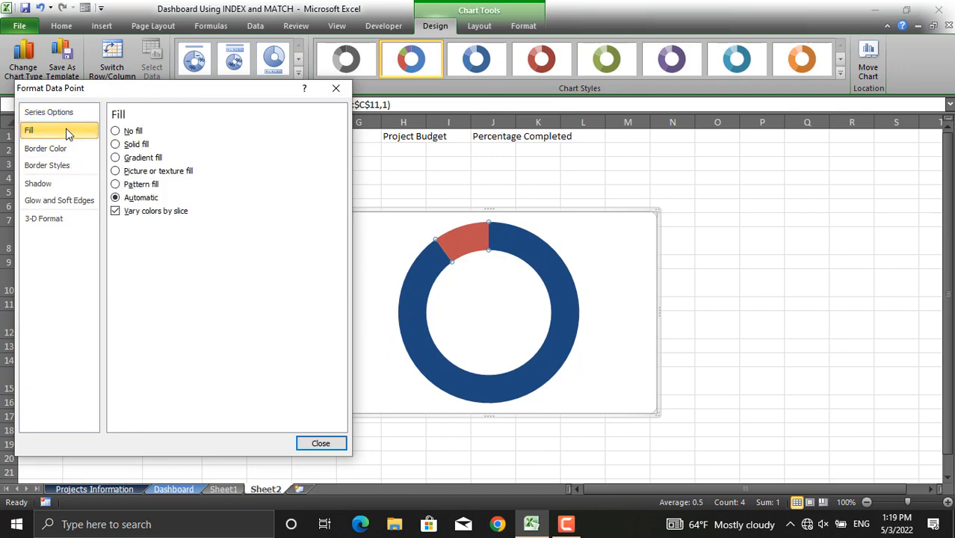
left_click(130, 146)
left_click(181, 242)
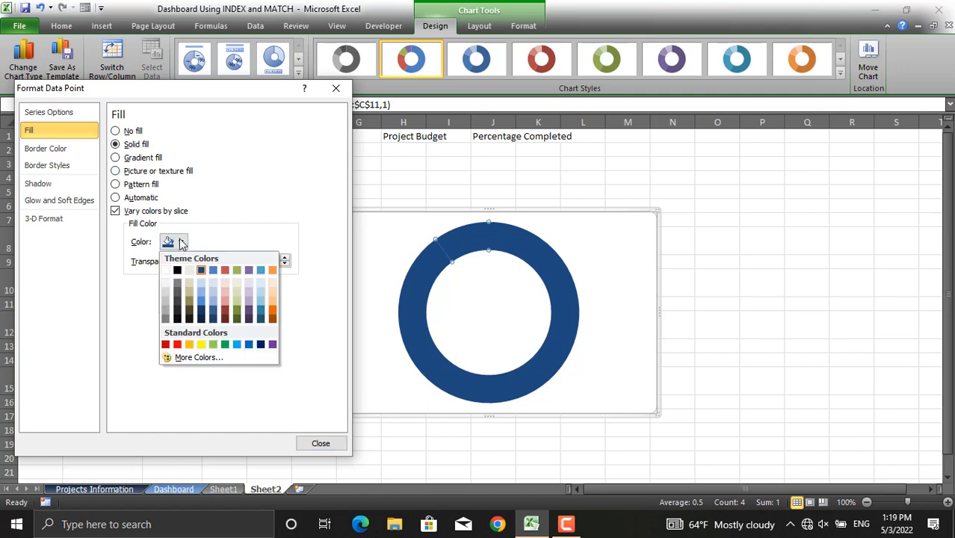
left_click(165, 313)
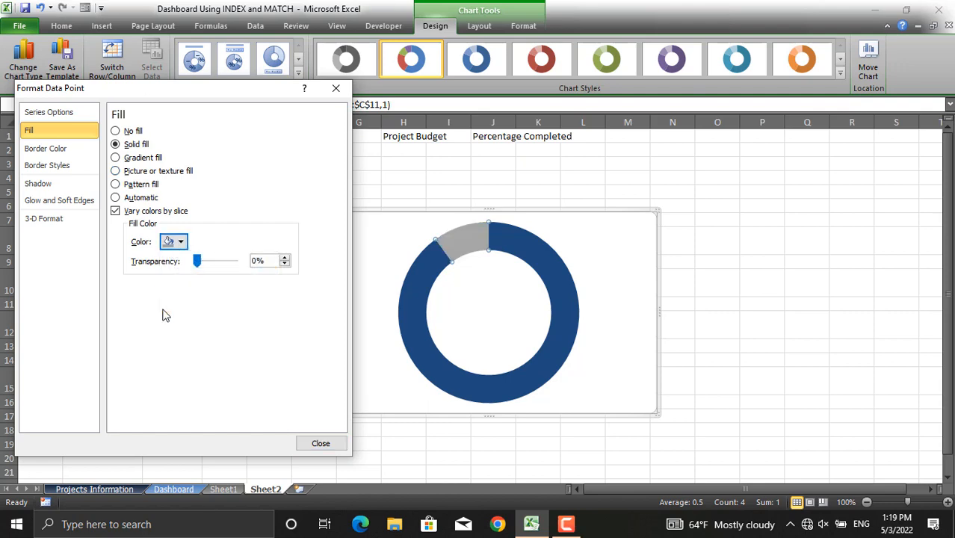
left_click(319, 443)
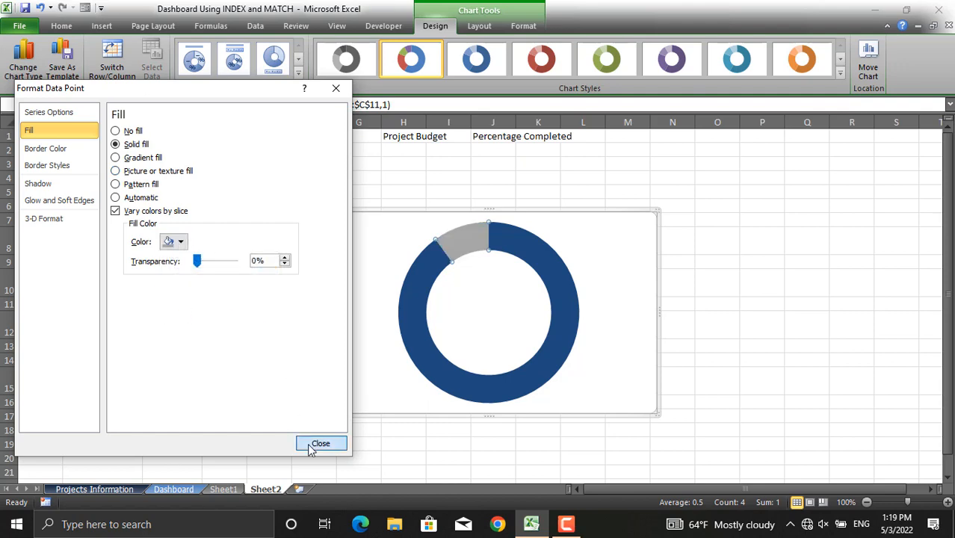
- Give the doughnut slices a solid-line border 10 pt wide, after comparing with the original dashboard chart
left_click(178, 490)
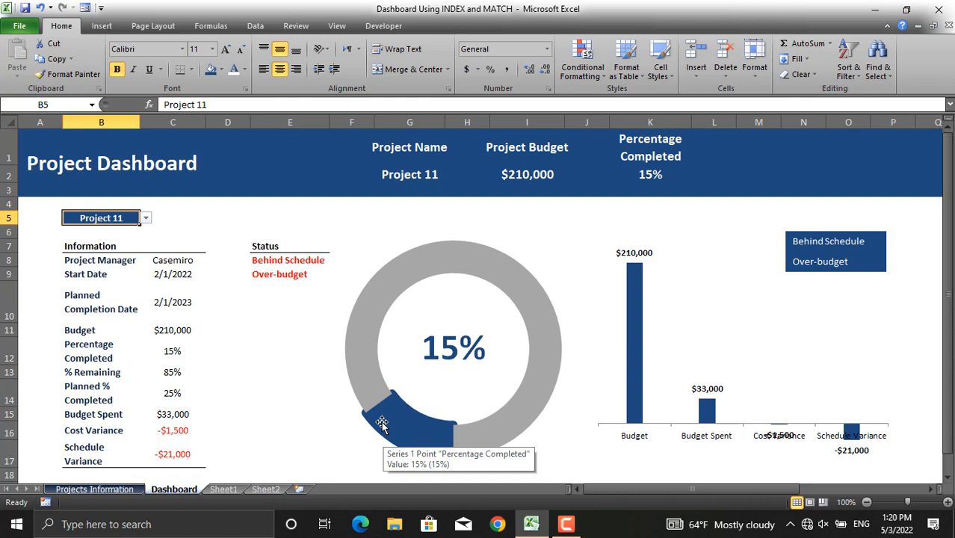
left_click(265, 488)
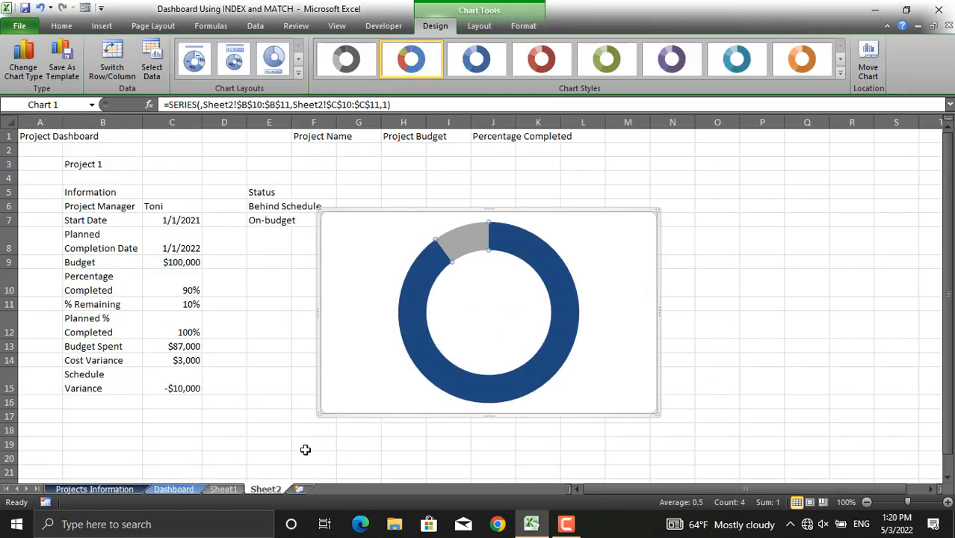
left_click(416, 343)
double_click(417, 344)
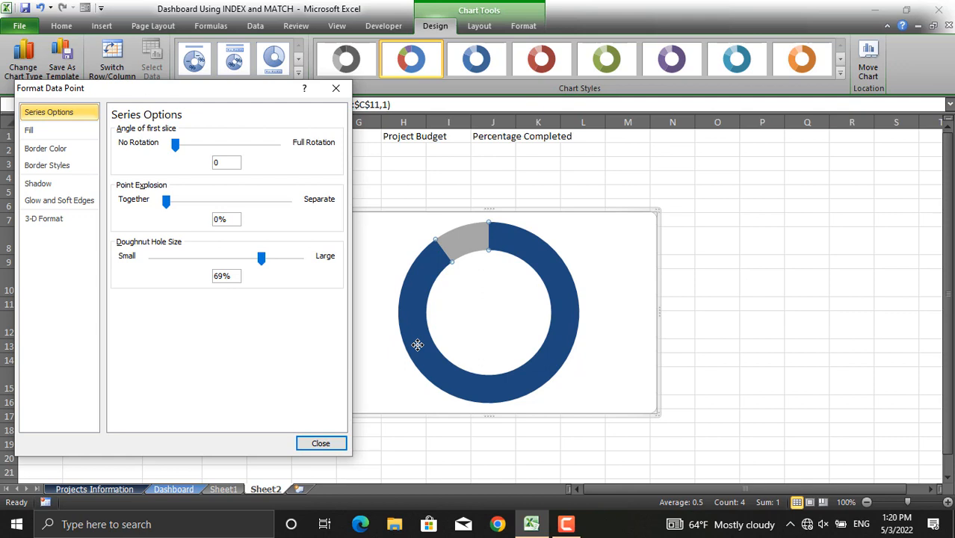
left_click(66, 153)
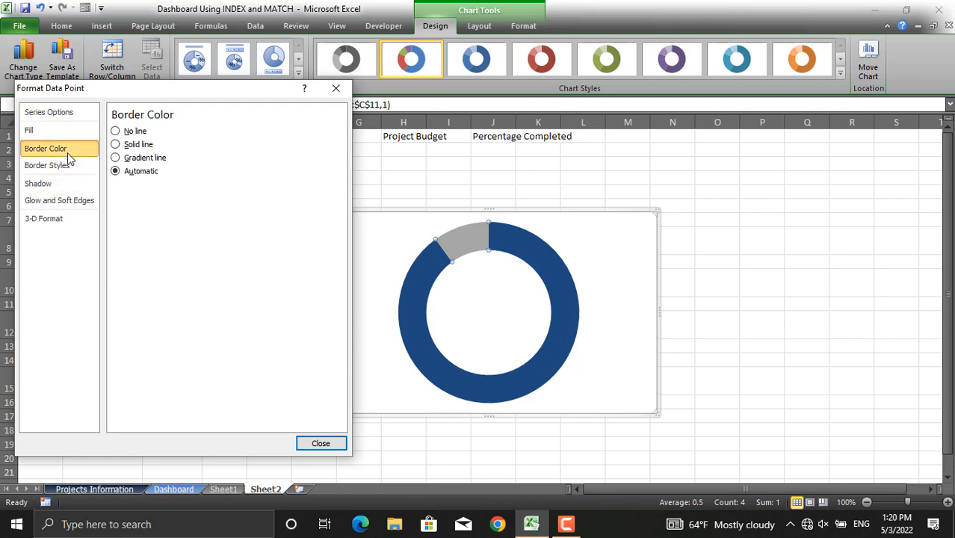
left_click(146, 149)
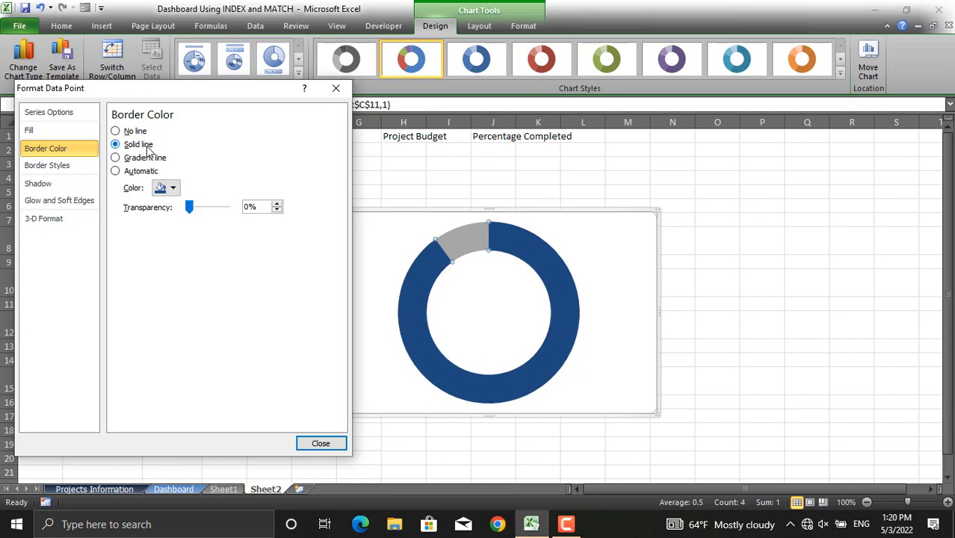
left_click(76, 168)
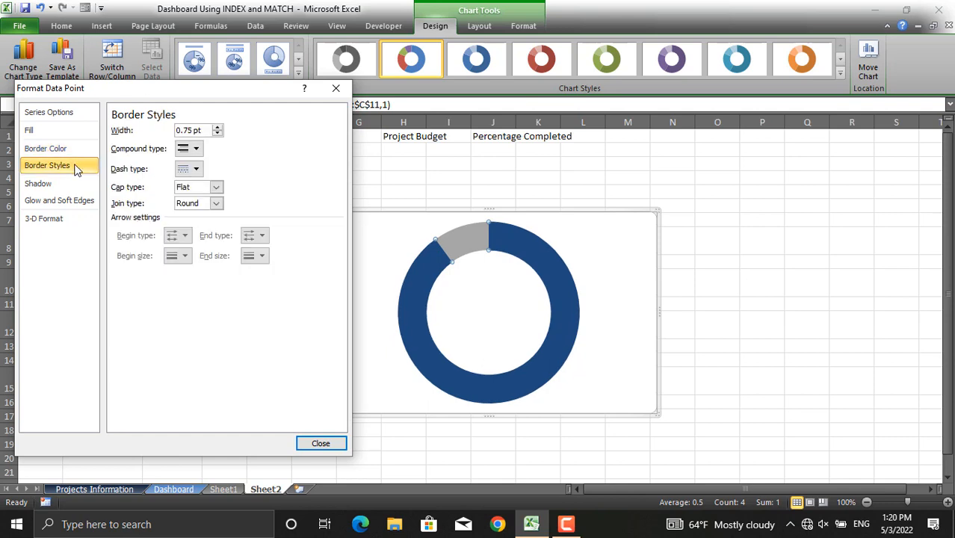
left_click_drag(209, 130, 169, 128)
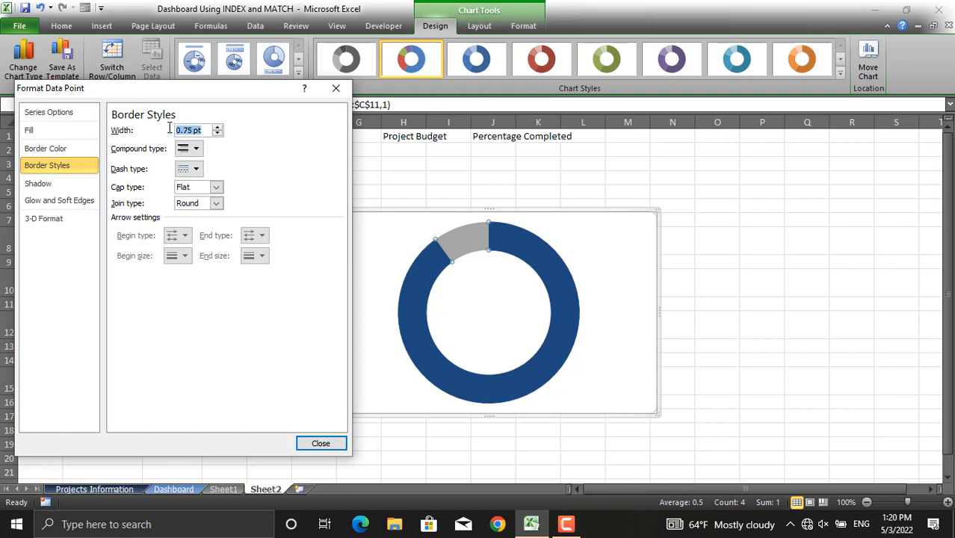
type("9")
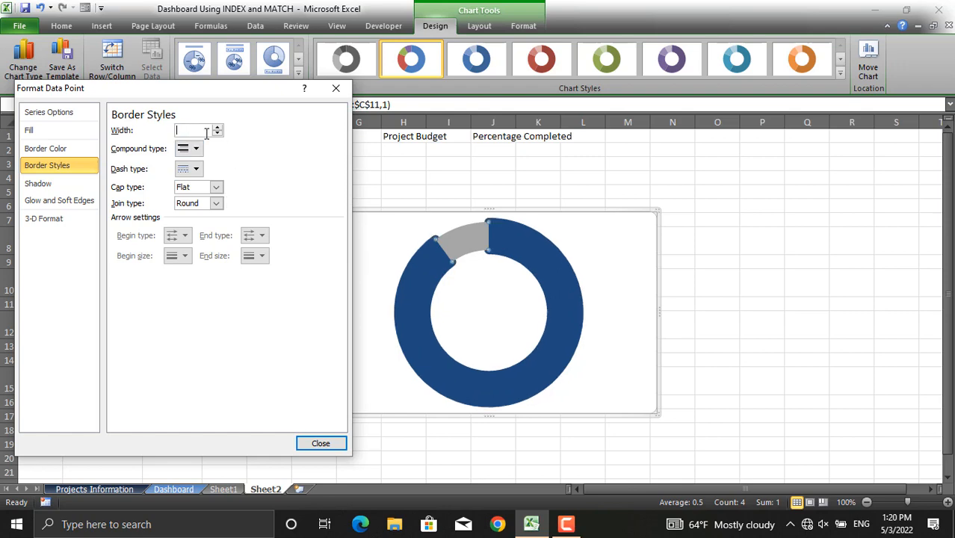
type("10")
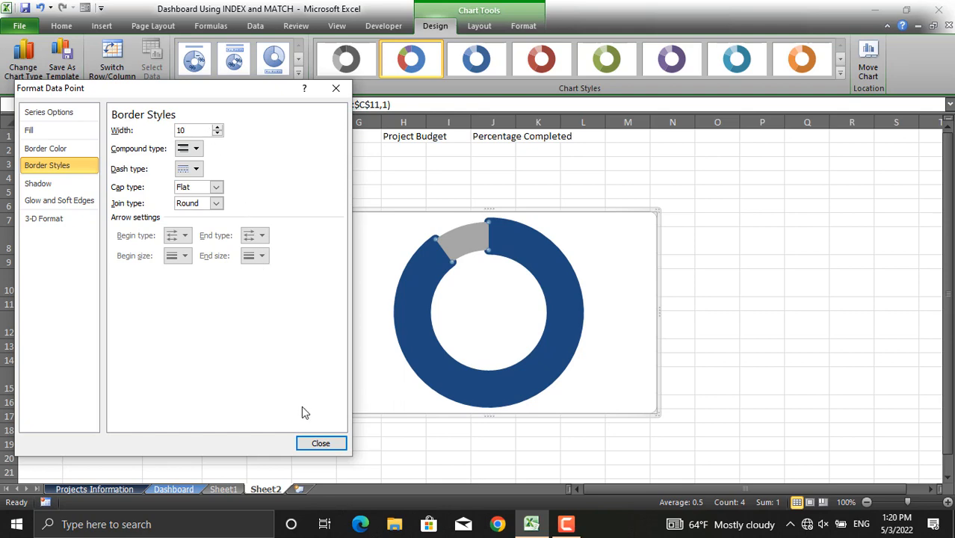
left_click(320, 443)
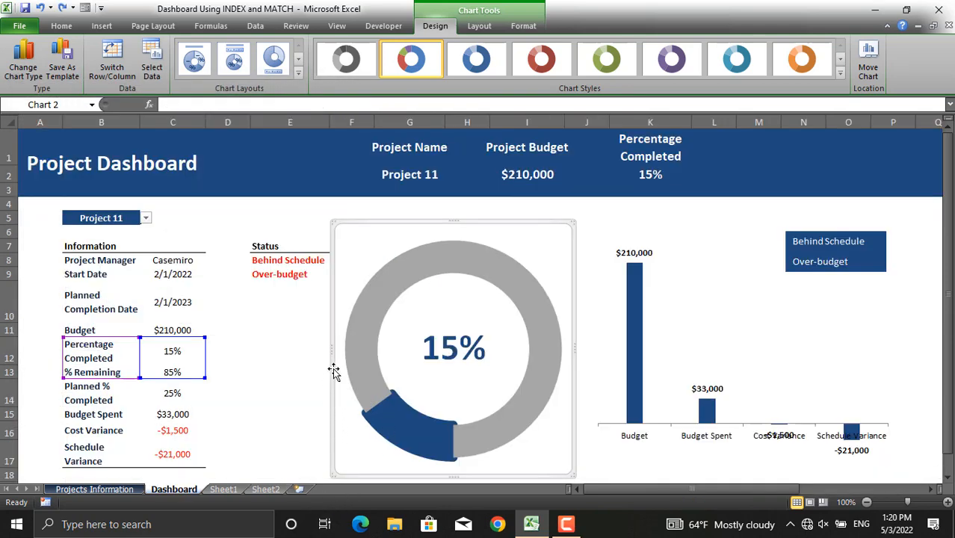
- Insert a text box in the doughnut's hole and link it to cell C10
left_click_drag(333, 369, 249, 363)
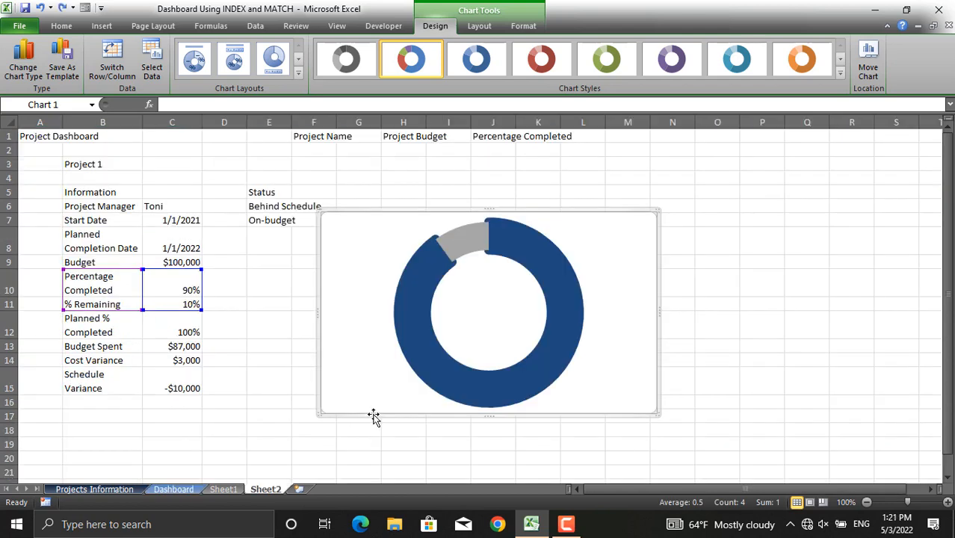
left_click(103, 26)
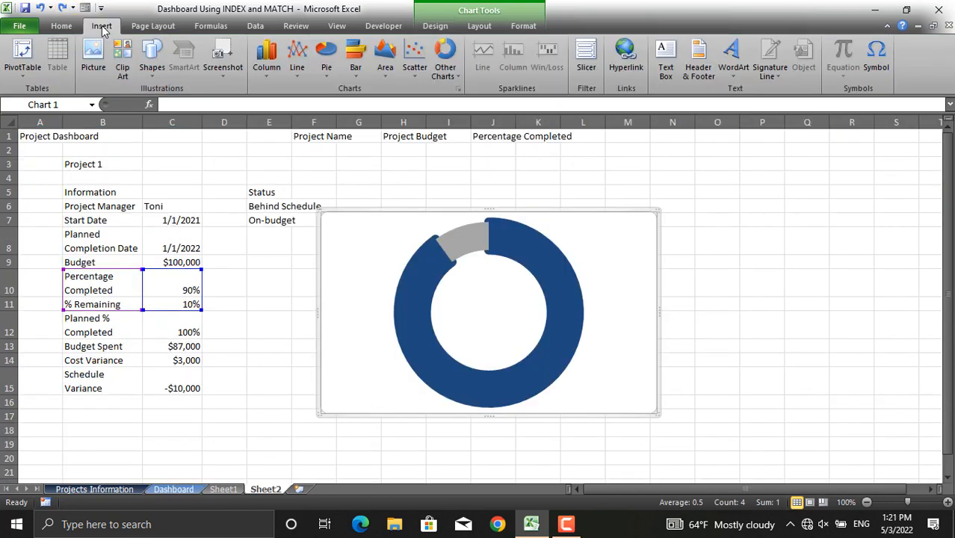
left_click(662, 71)
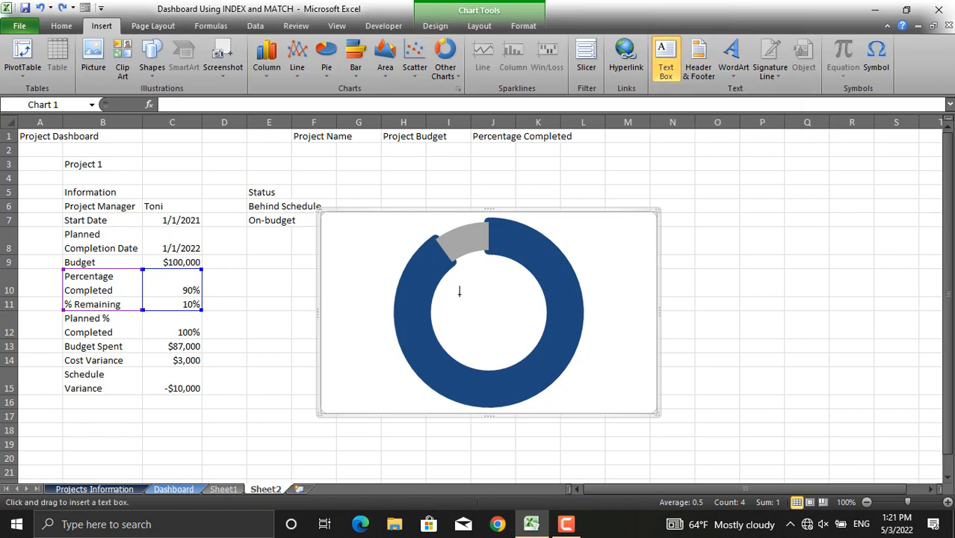
left_click_drag(459, 294, 521, 333)
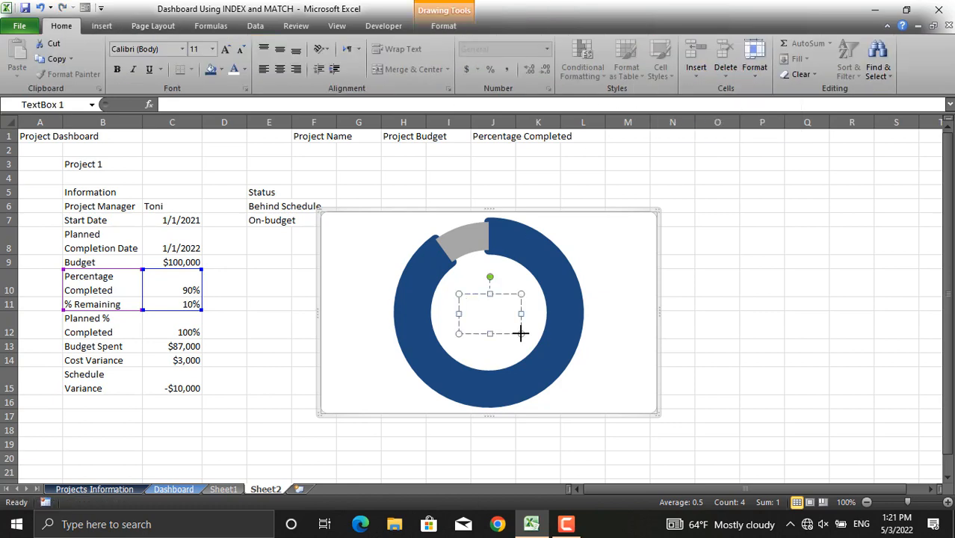
left_click(172, 105)
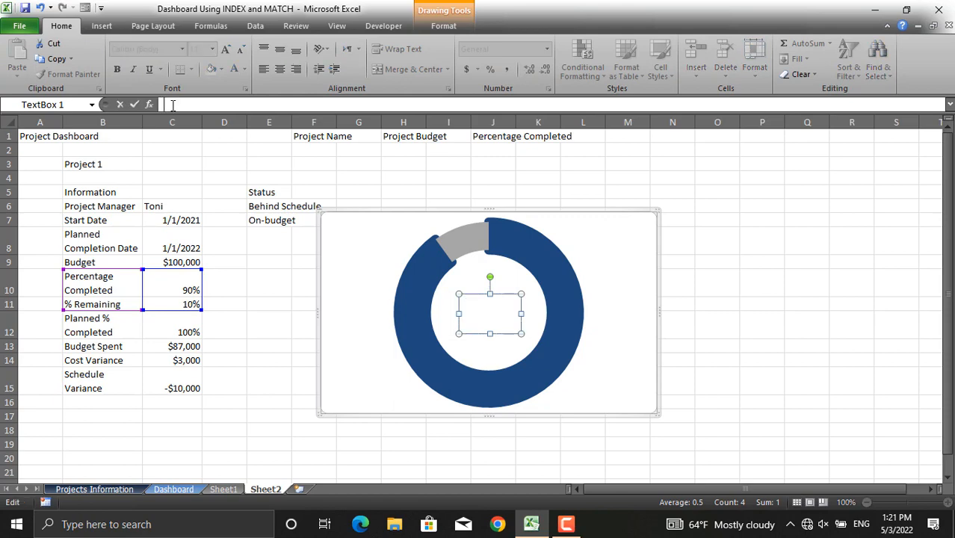
type("=")
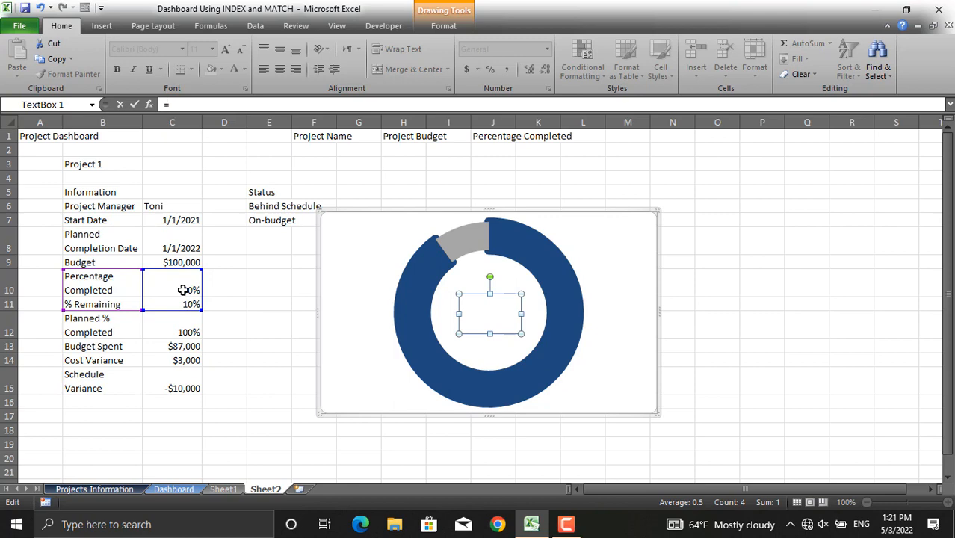
left_click(183, 290)
key("Return")
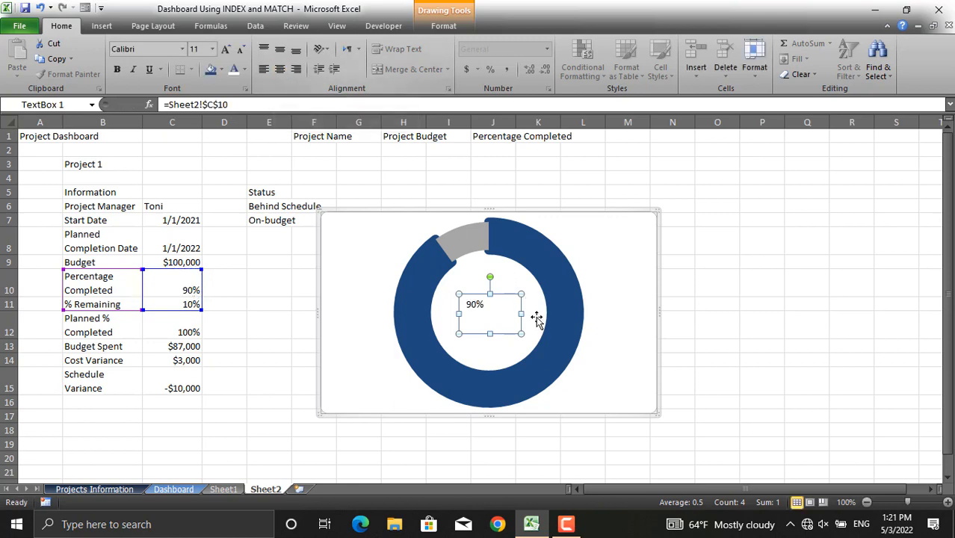
- Center the text box contents horizontally and vertically, set the font size to 32, and widen the box
left_click(279, 69)
left_click(279, 50)
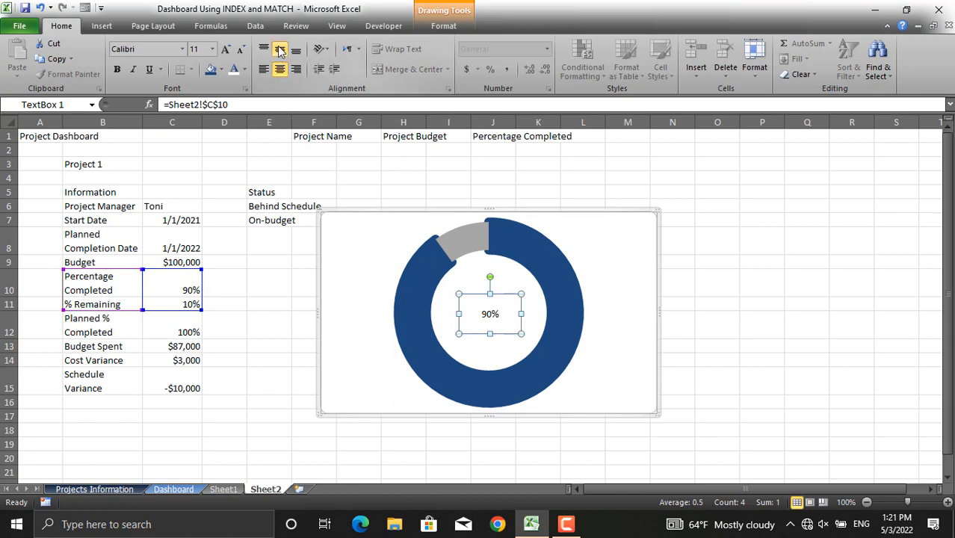
left_click(212, 49)
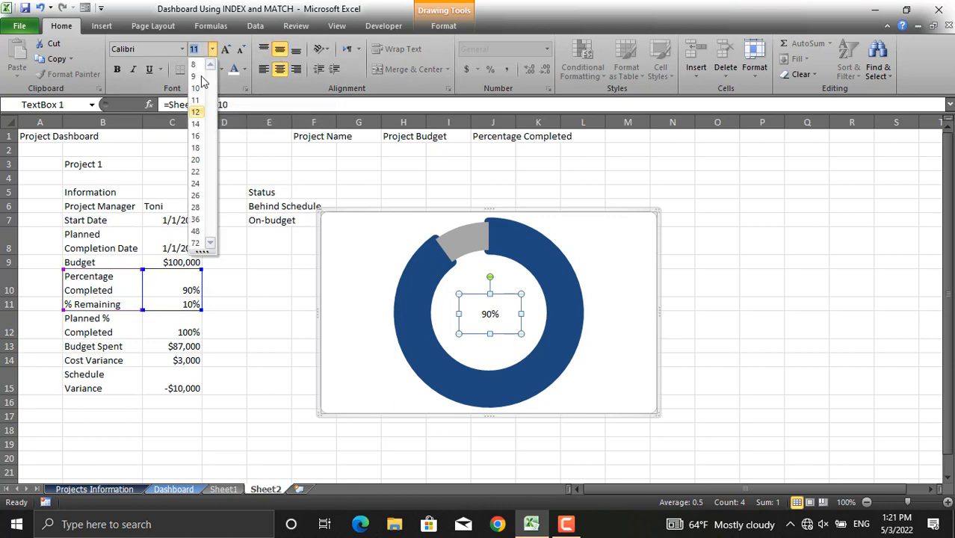
left_click(197, 207)
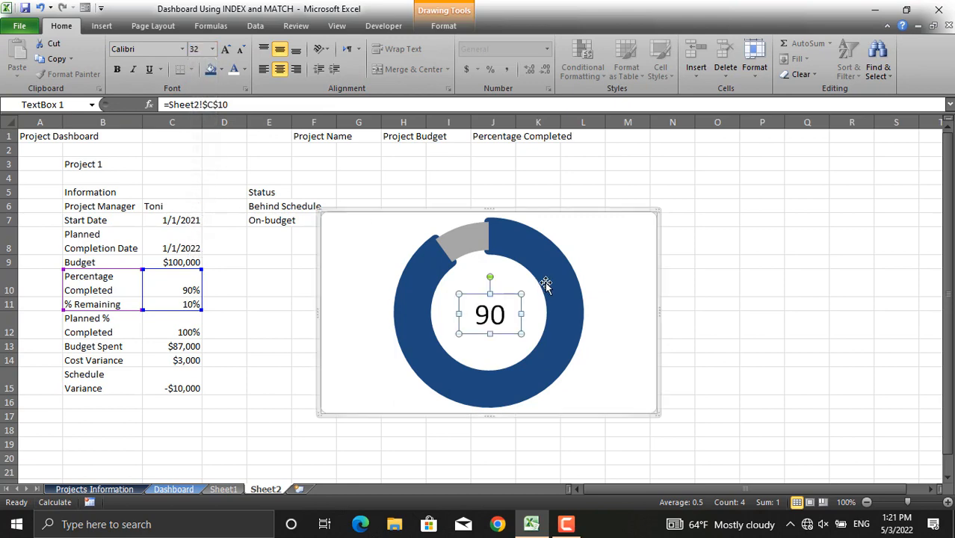
left_click_drag(521, 314, 512, 335)
- Make the percentage text bold and dark blue
left_click(117, 70)
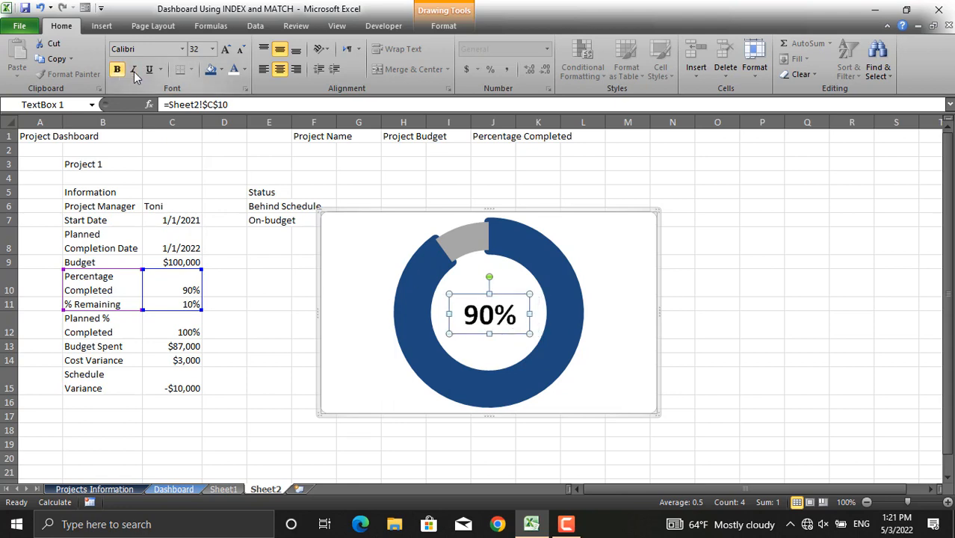
left_click(244, 68)
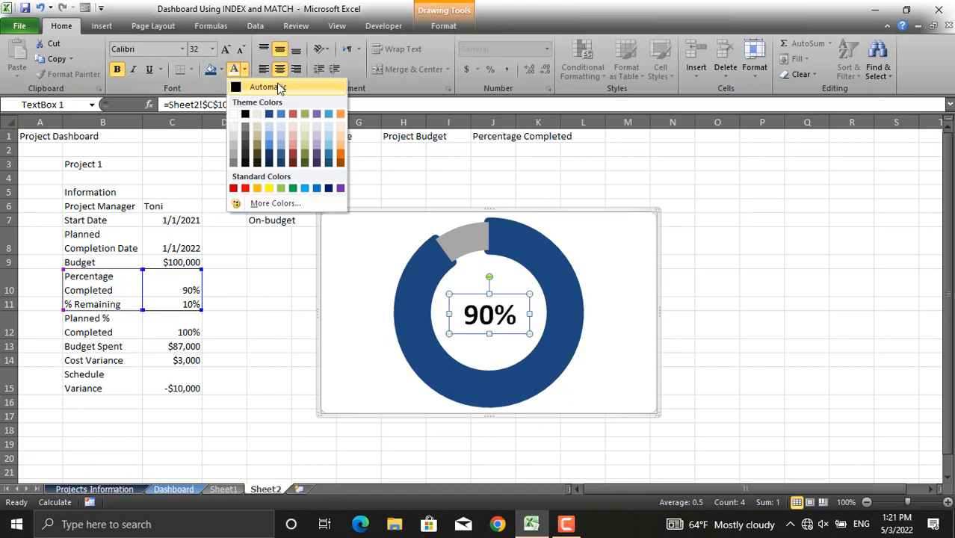
left_click(268, 120)
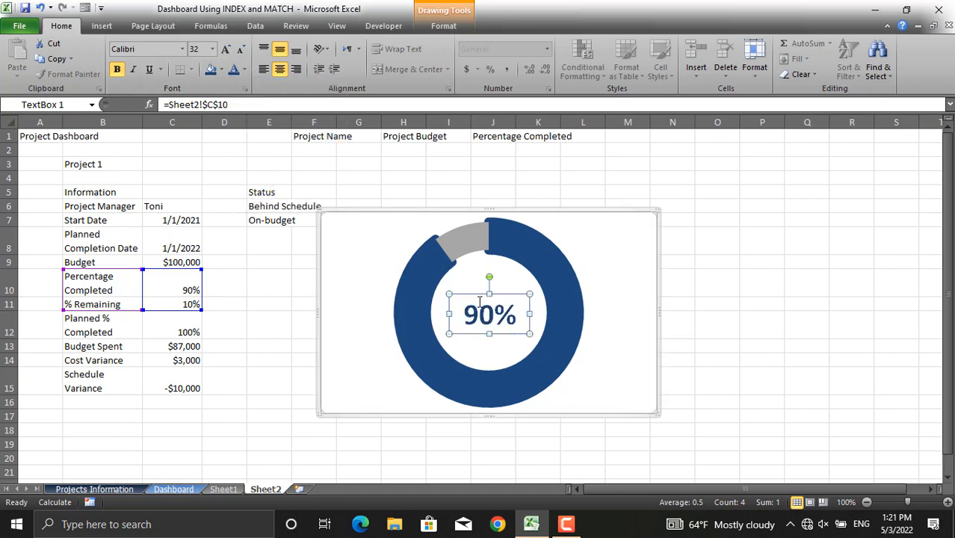
left_click(590, 439)
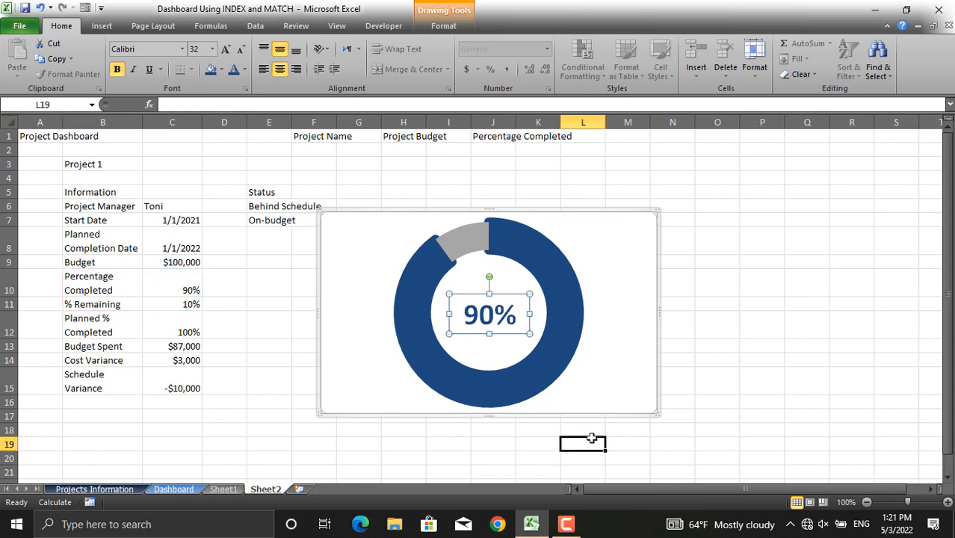
- Set the chart area to no fill and no border line
left_click(656, 346)
right_click(655, 345)
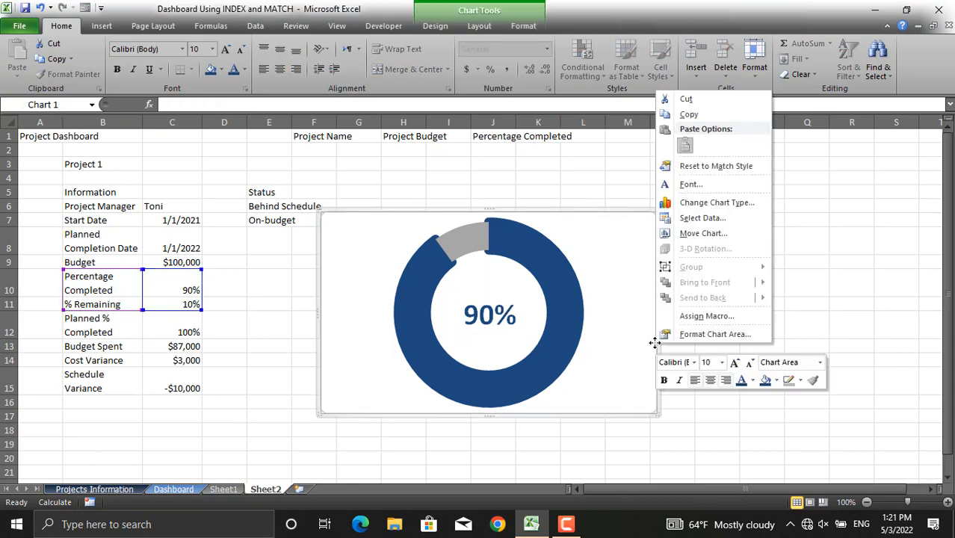
left_click(695, 335)
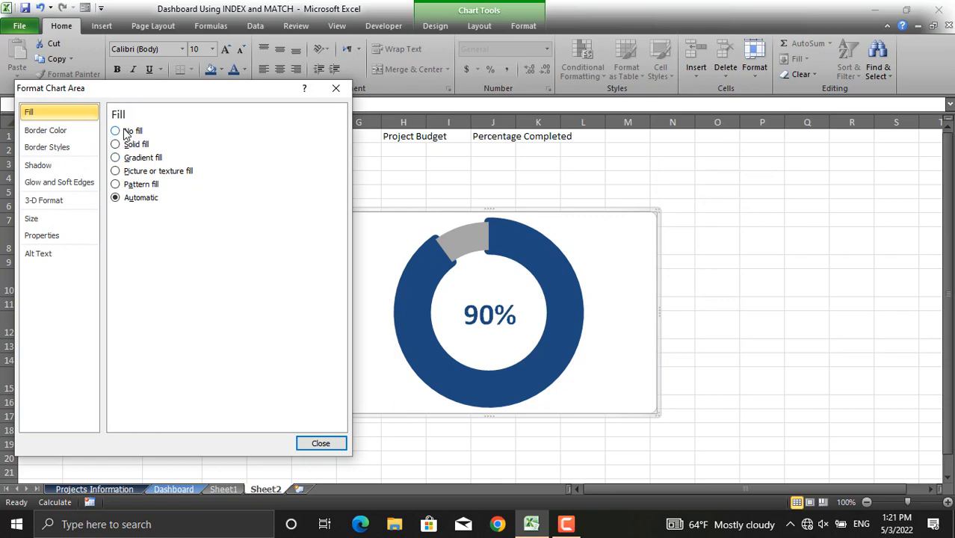
left_click(126, 133)
left_click(76, 131)
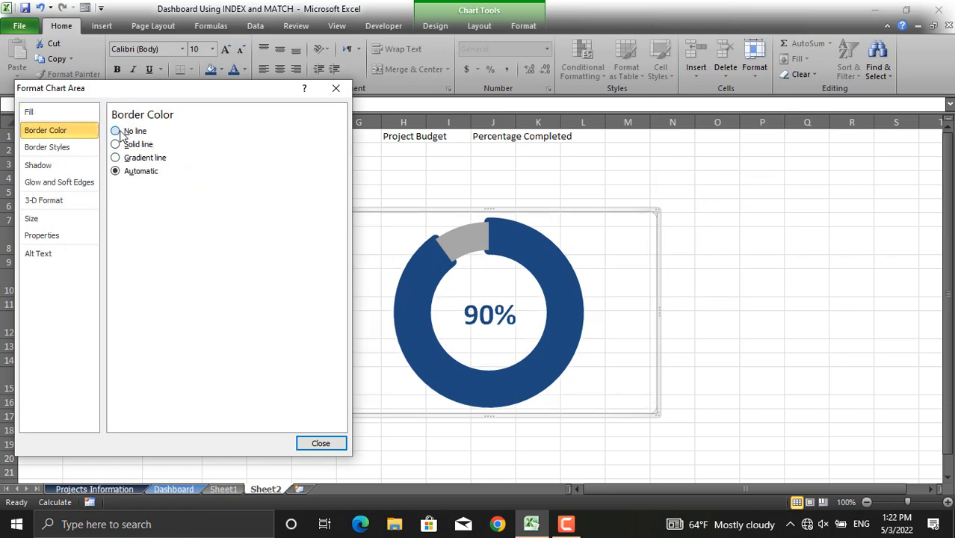
left_click(118, 132)
left_click(321, 444)
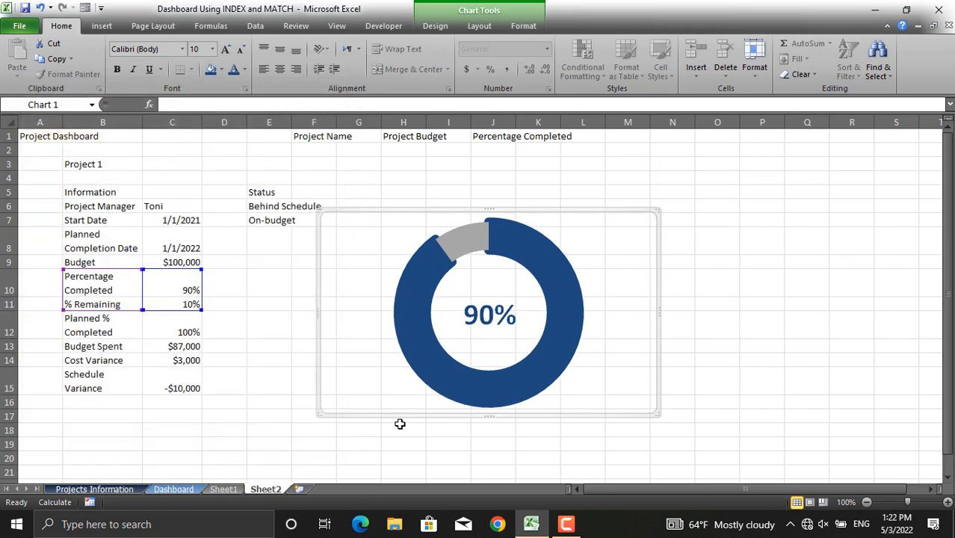
key("Escape")
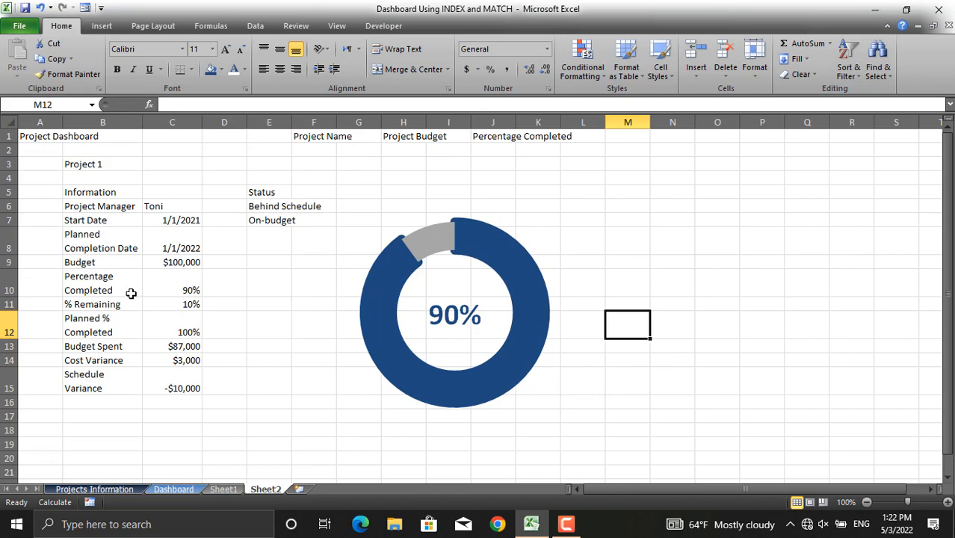
- Insert a 2-D clustered column chart of Budget, Budget Spent, Cost Variance and Schedule Variance from B9:C9 and B13:C15
left_click(179, 488)
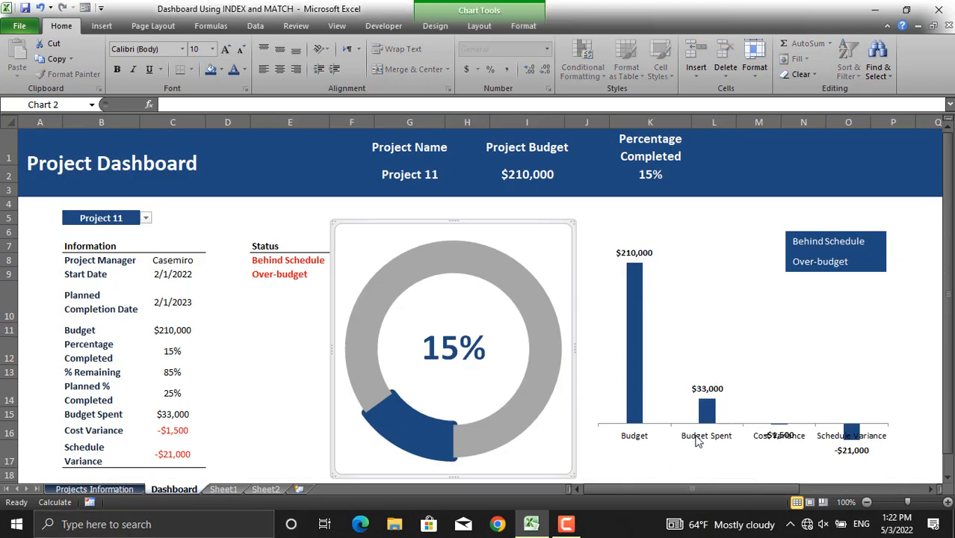
left_click(266, 490)
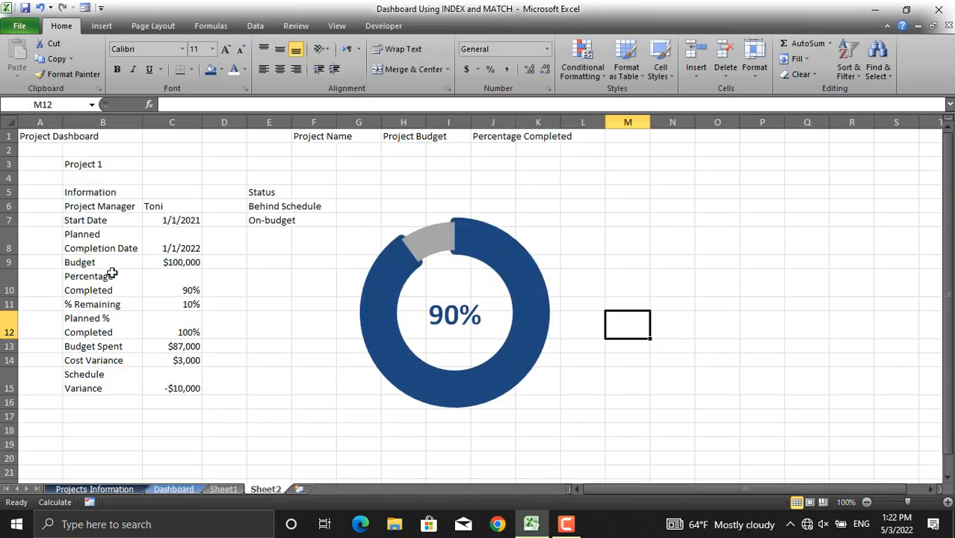
left_click_drag(82, 264, 182, 263)
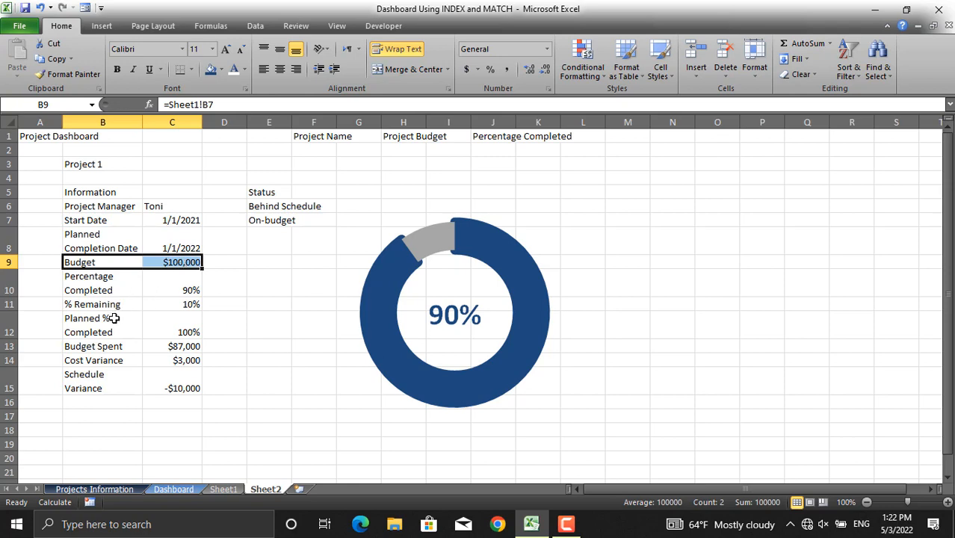
left_click(85, 346, "ctrl")
left_click_drag(84, 346, 178, 388)
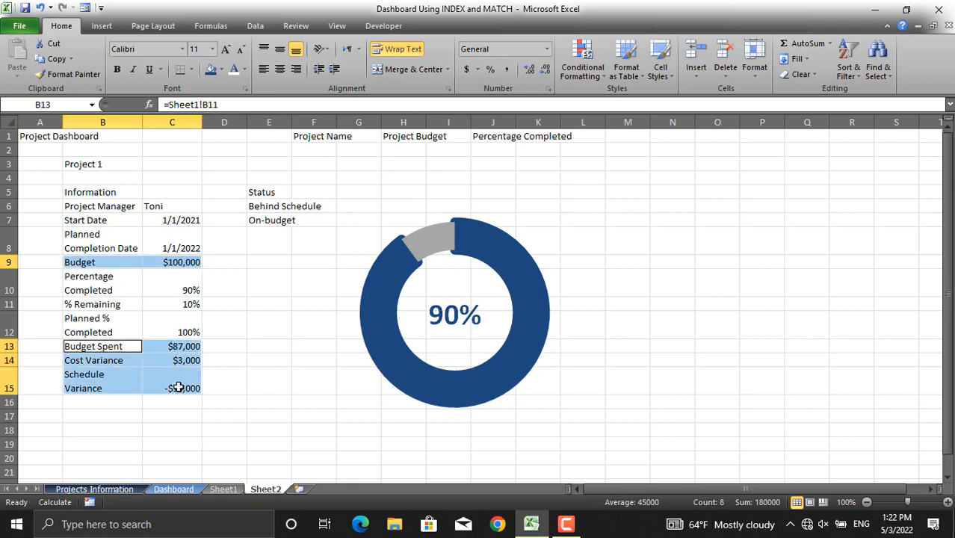
left_click(103, 27)
left_click(276, 72)
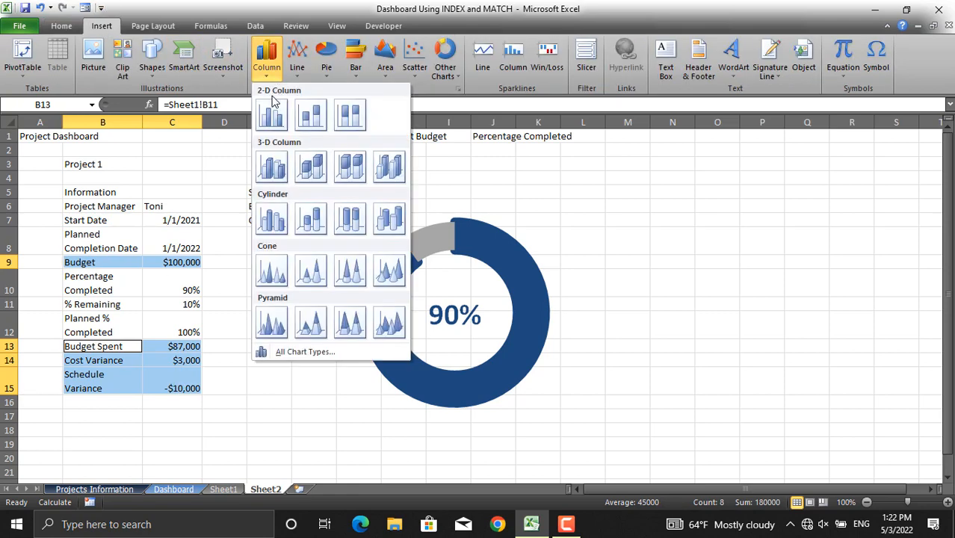
left_click(270, 112)
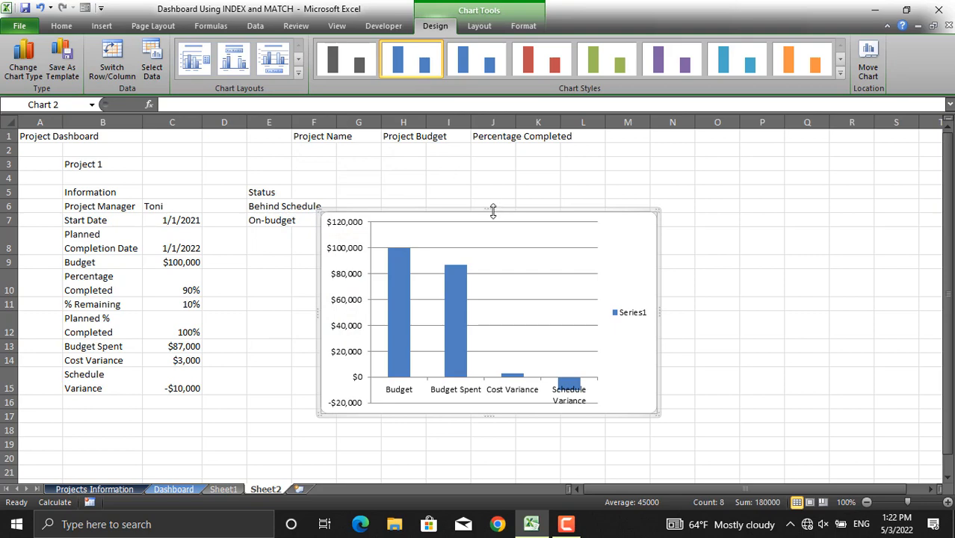
- Move the column chart beside the doughnut chart and delete its vertical axis, legend and gridlines
left_click_drag(504, 209, 739, 198)
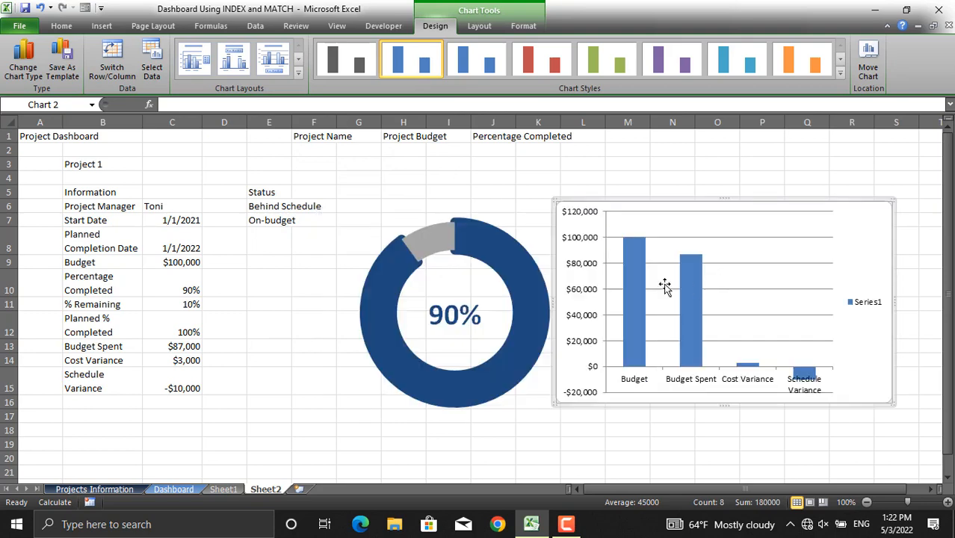
left_click(576, 268)
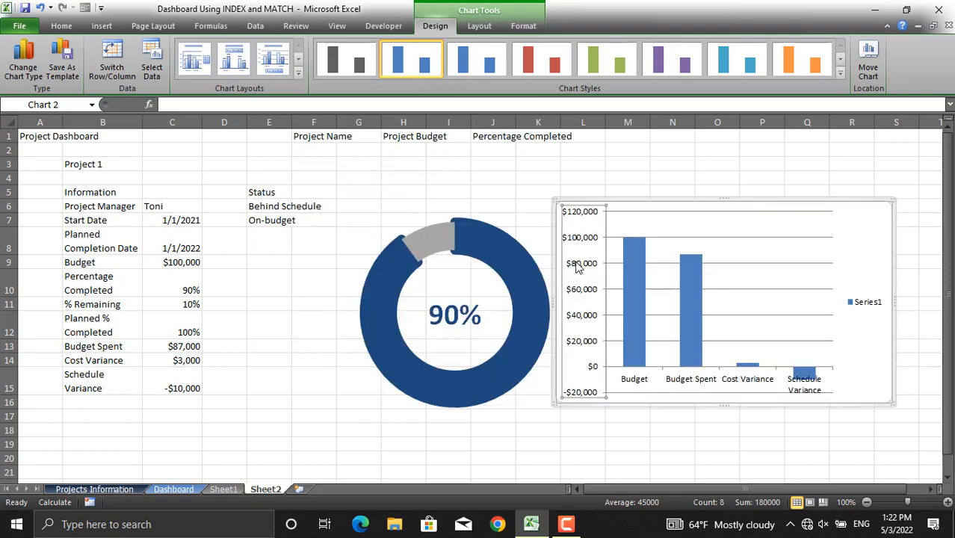
key("Delete")
left_click(875, 304)
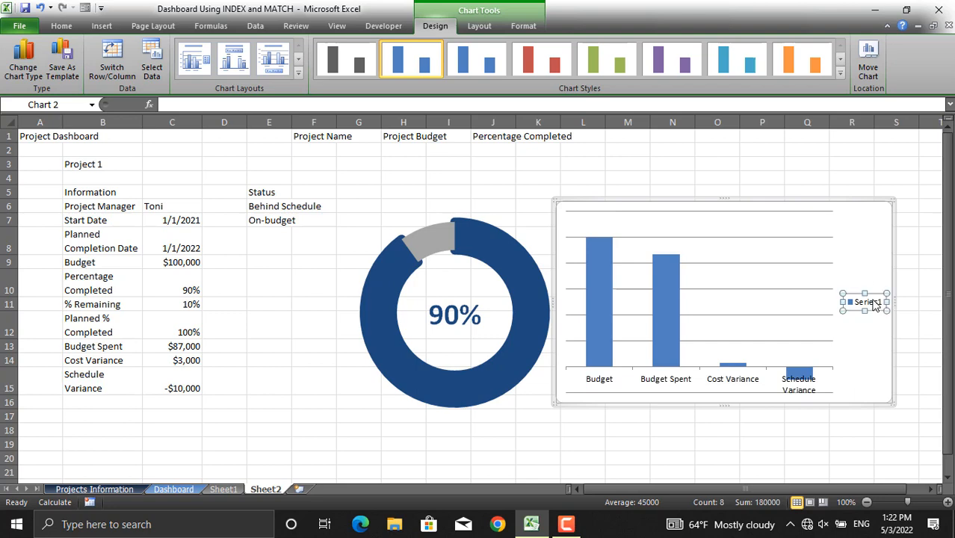
key("Delete")
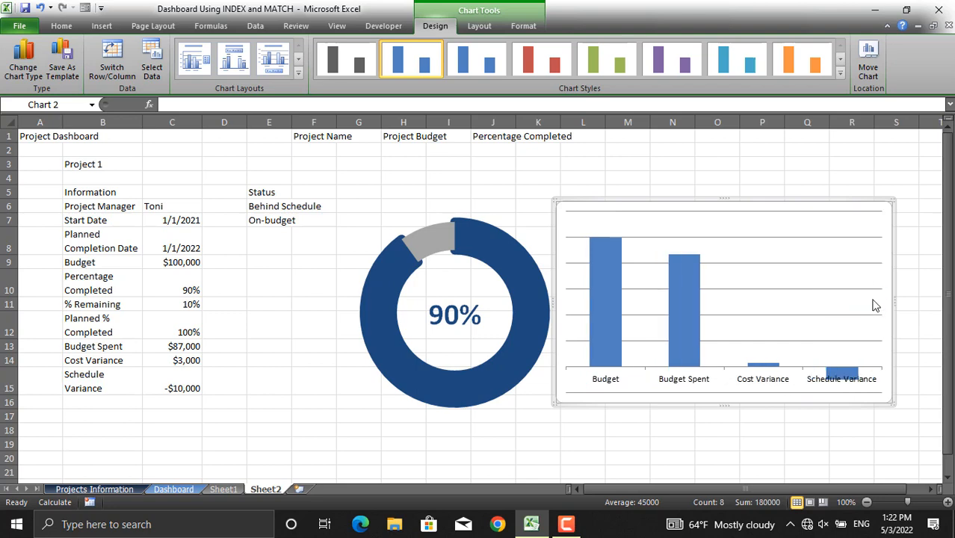
left_click(819, 289)
key("Delete")
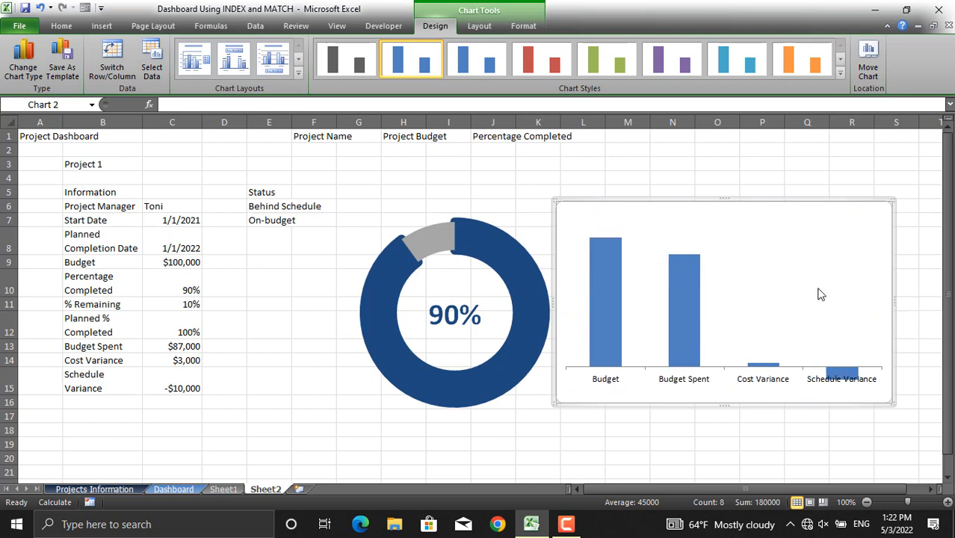
- Add outside-end data labels to the budget columns and fill the columns dark blue
left_click(673, 305)
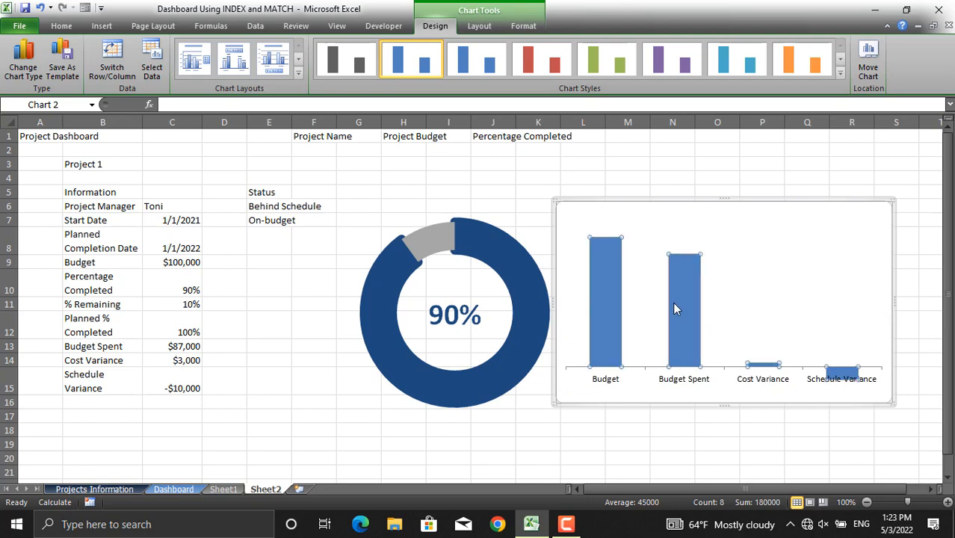
left_click(482, 26)
left_click(316, 75)
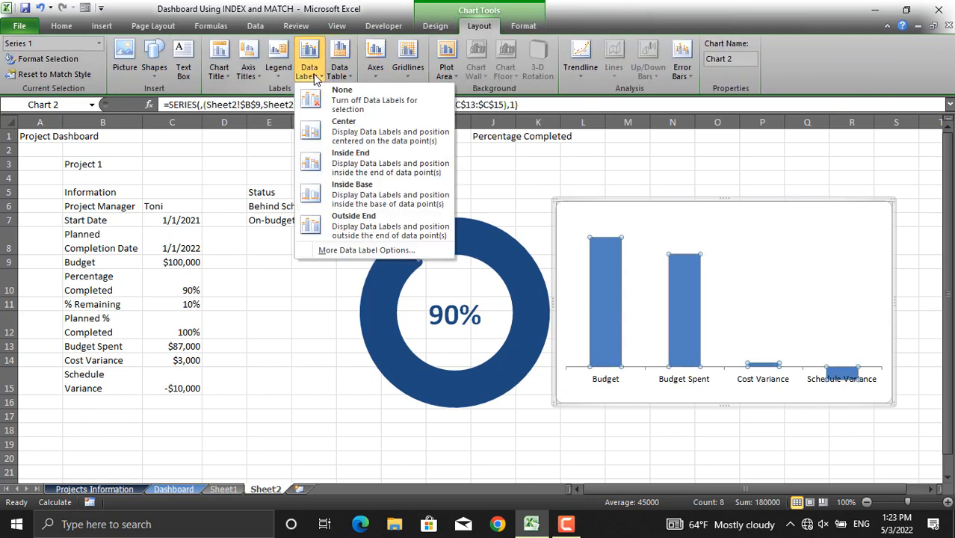
left_click(351, 222)
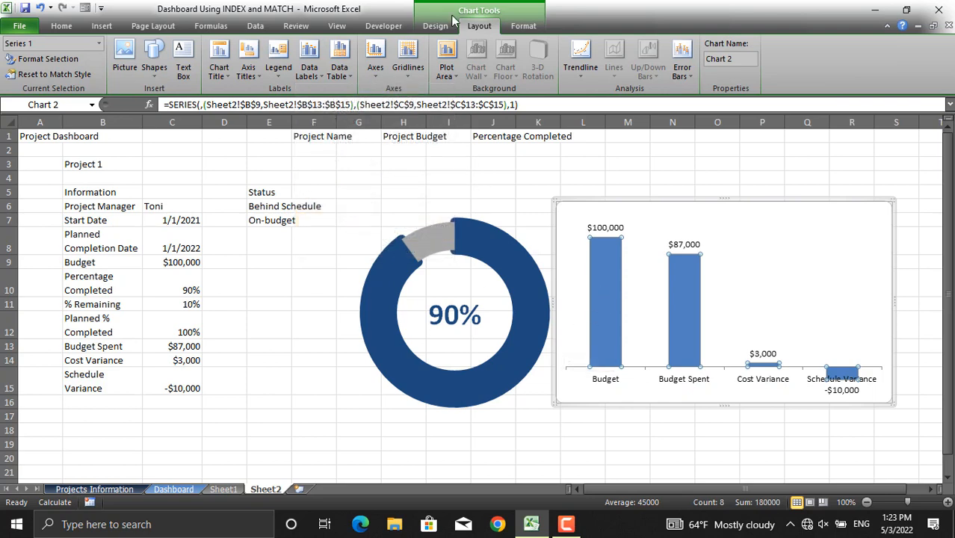
left_click(523, 25)
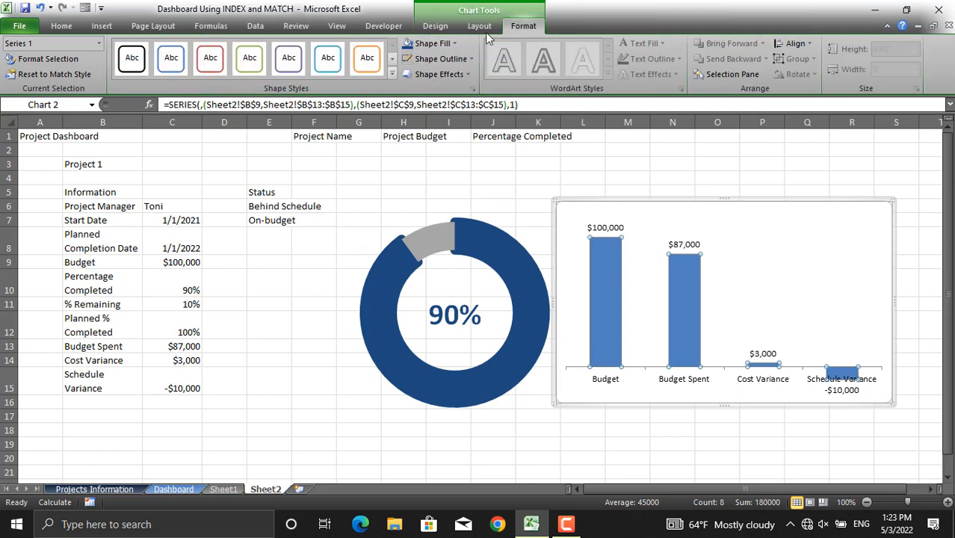
left_click(408, 45)
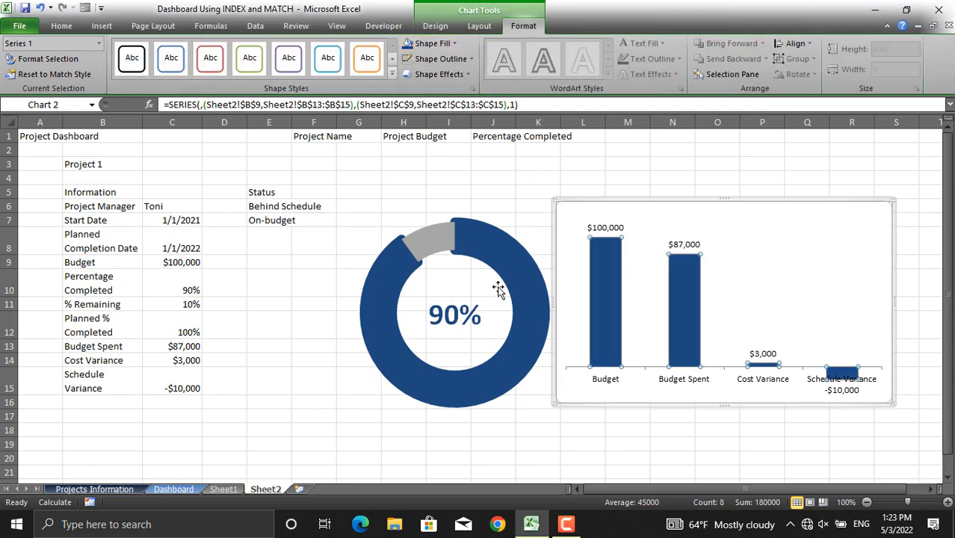
- Examine the finished Dashboard sheet's project drop-down and status boxes for reference, then return to Sheet2
left_click(173, 489)
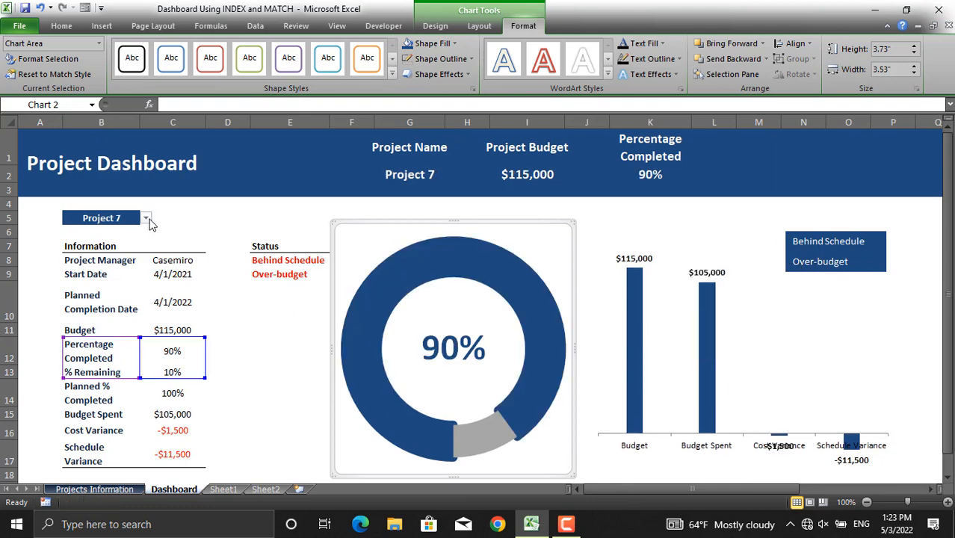
left_click(146, 218)
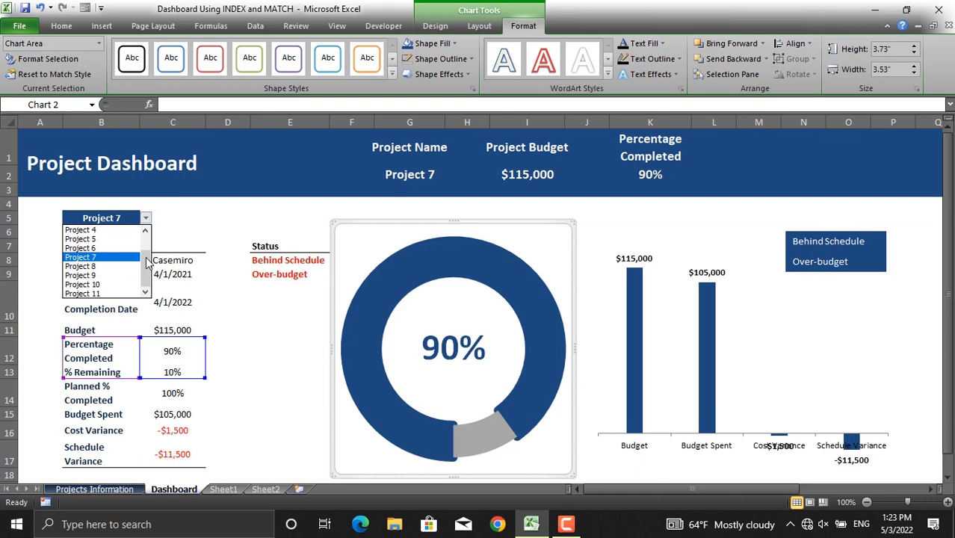
left_click_drag(146, 260, 144, 248)
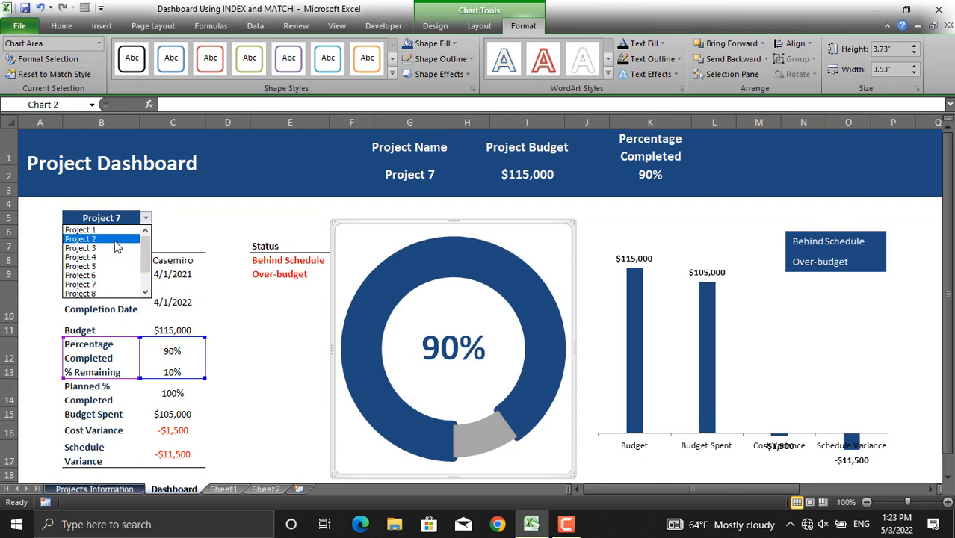
left_click(116, 240)
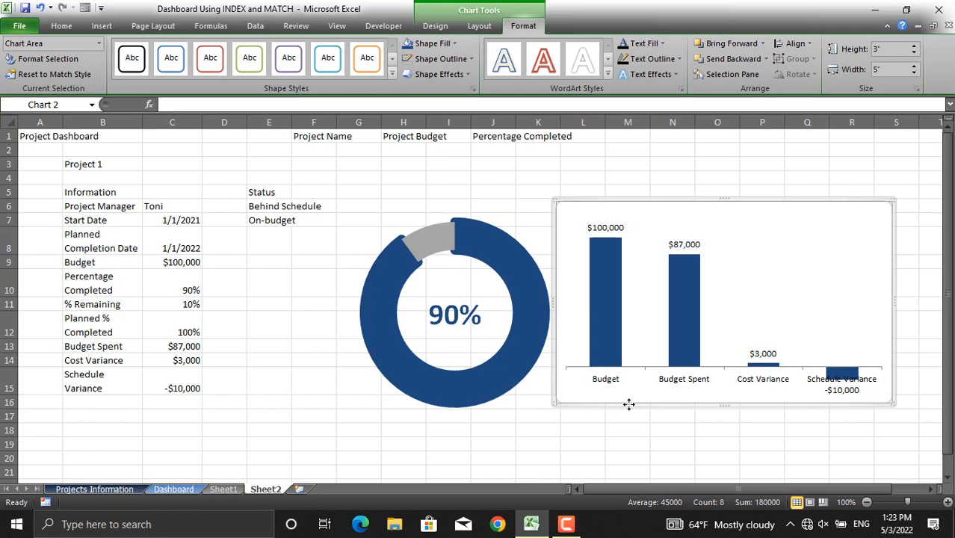
- Draw a text box inside the column chart and link it to cell E6
left_click(103, 26)
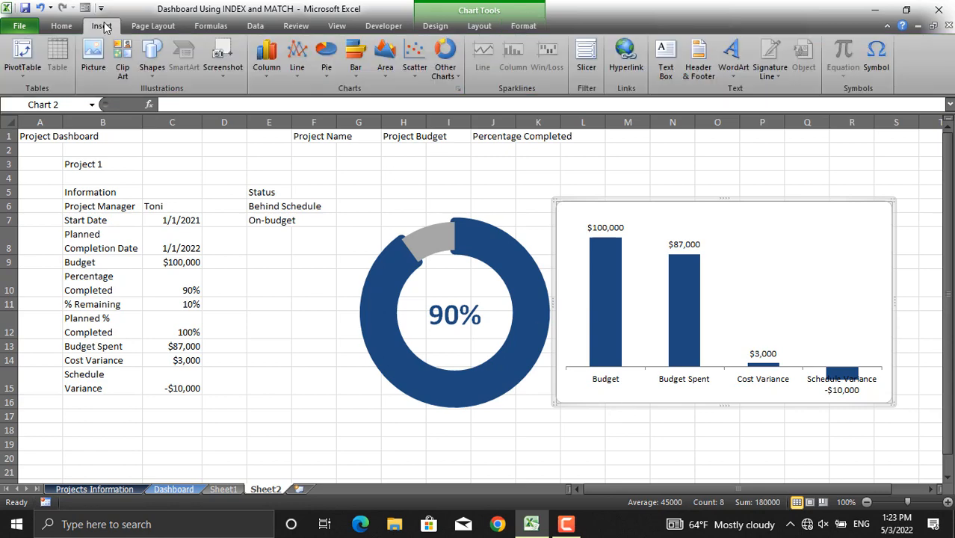
left_click(655, 49)
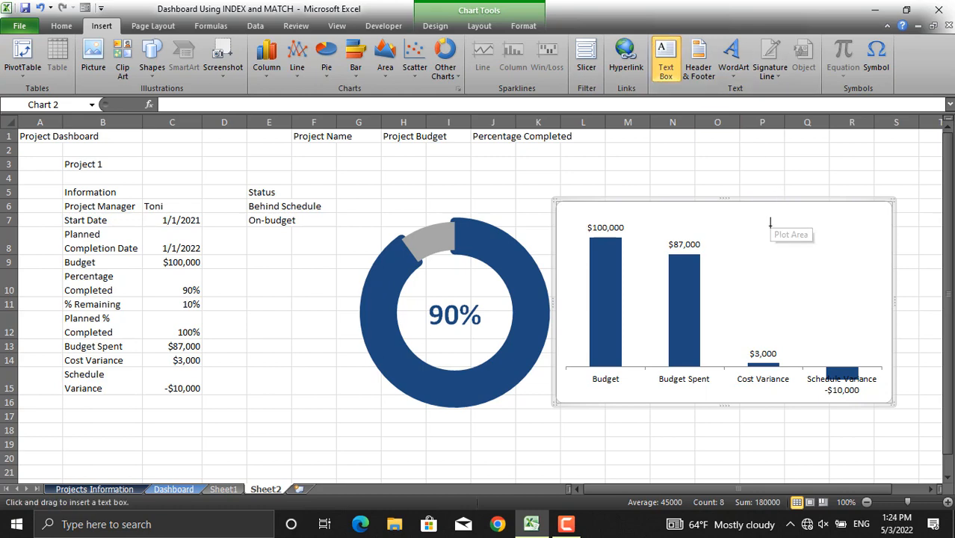
mouse_move(770, 226)
left_mouse_down()
mouse_move(825, 256)
mouse_move(845, 257)
left_mouse_up()
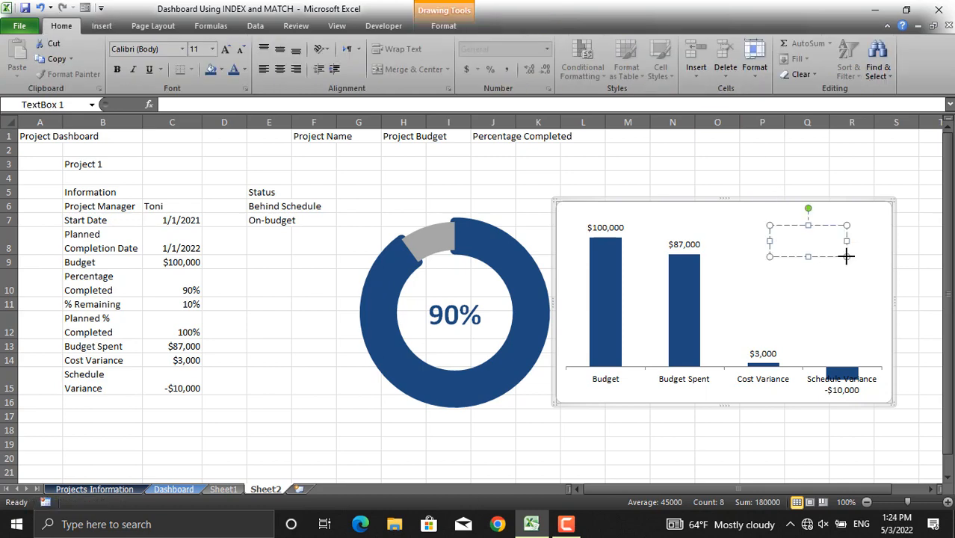
left_click(253, 104)
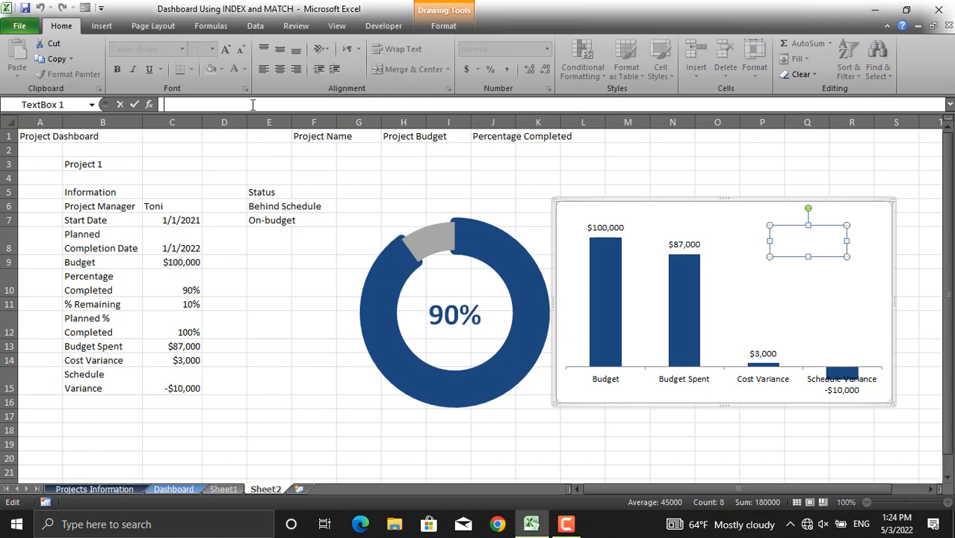
type("=")
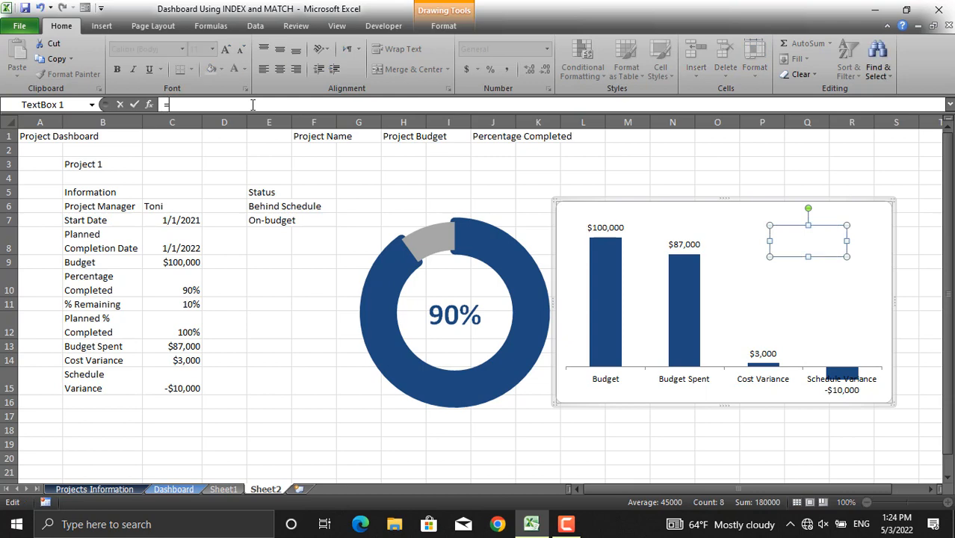
left_click(266, 207)
key("Return")
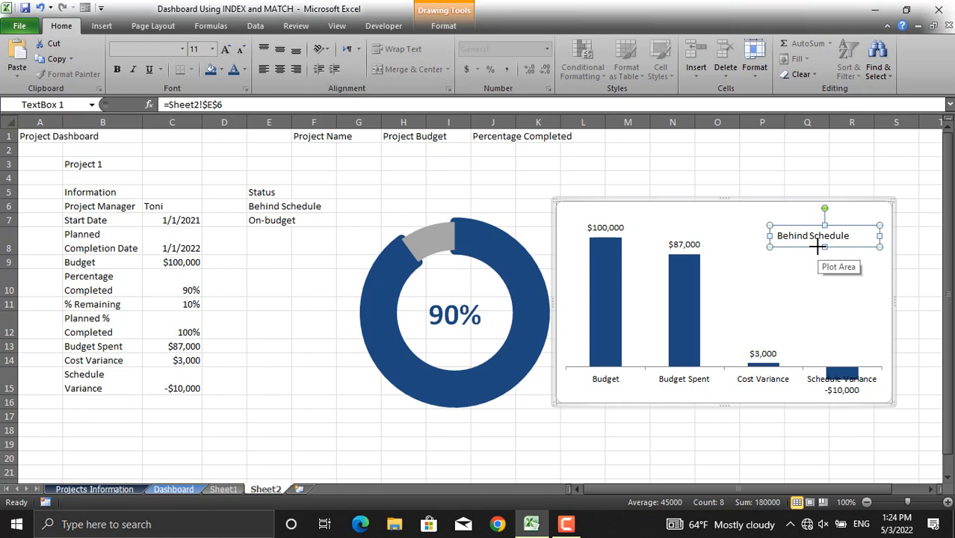
- Paste a copy of the text box, place it below the first one, and link it to cell E7
key("ctrl+v")
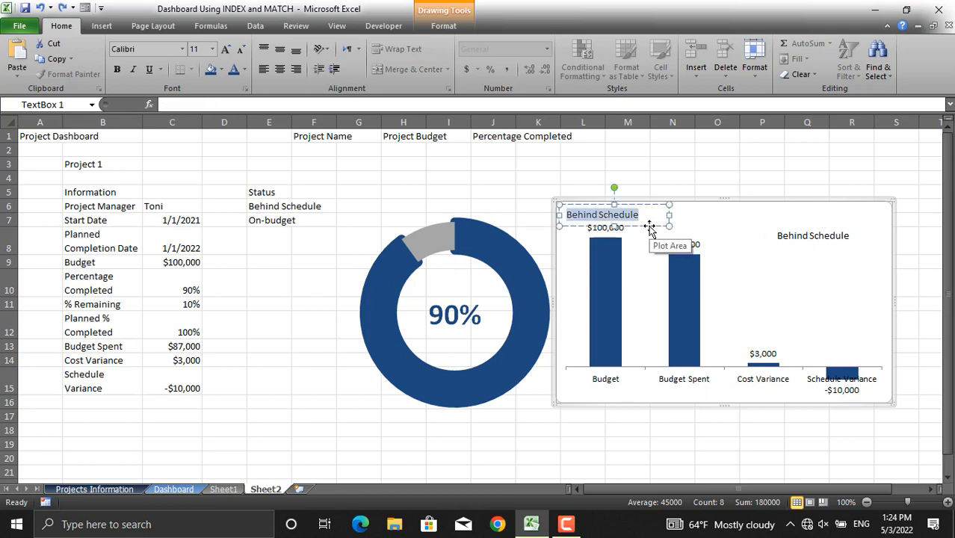
left_click_drag(647, 226, 861, 262)
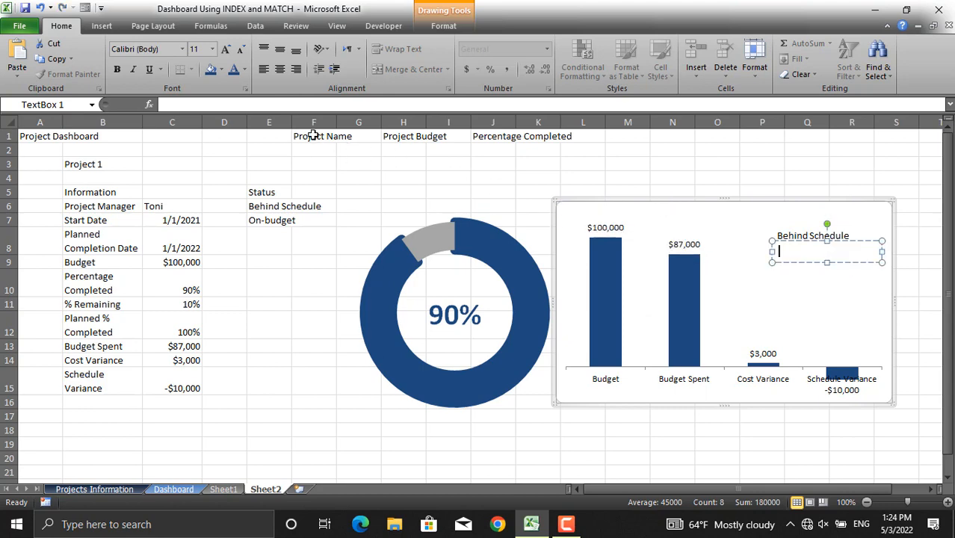
left_click(200, 103)
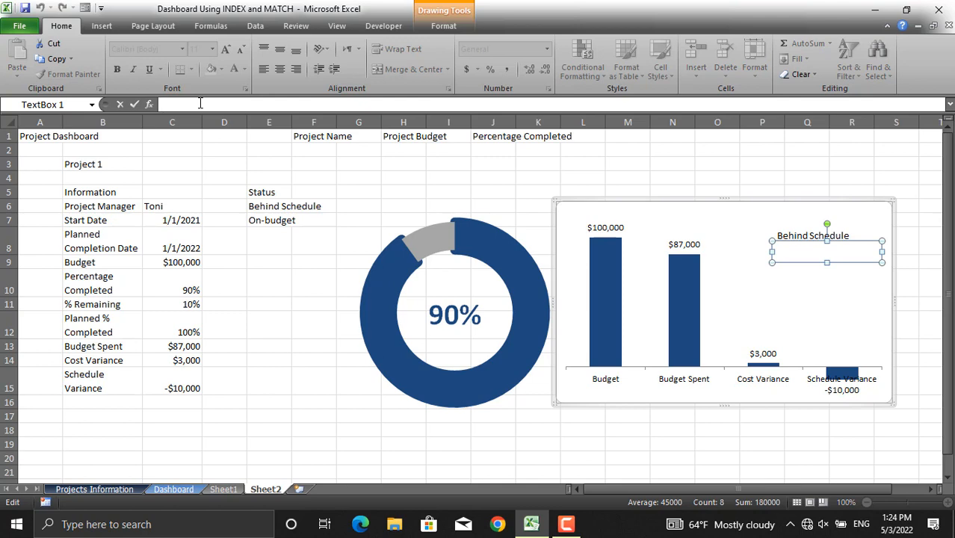
type("=")
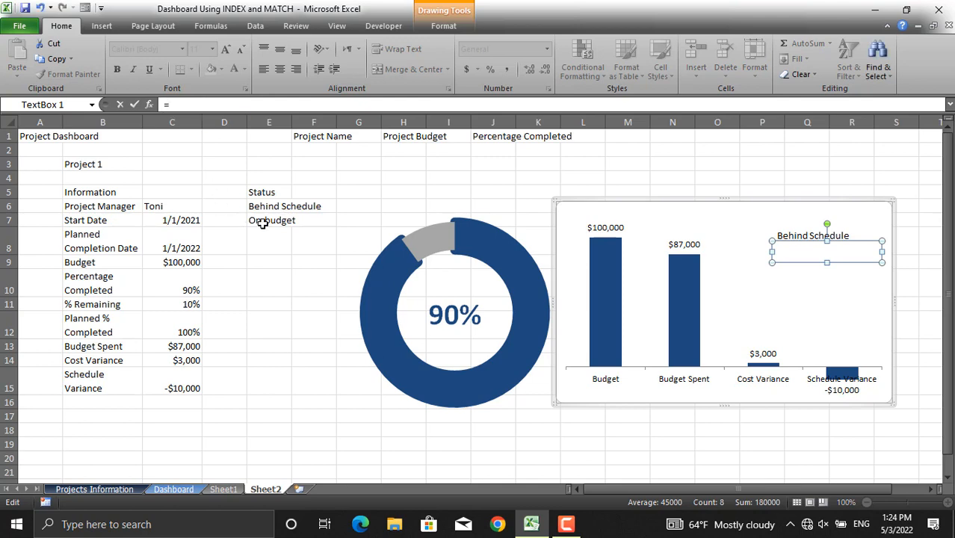
left_click(259, 220)
key("Return")
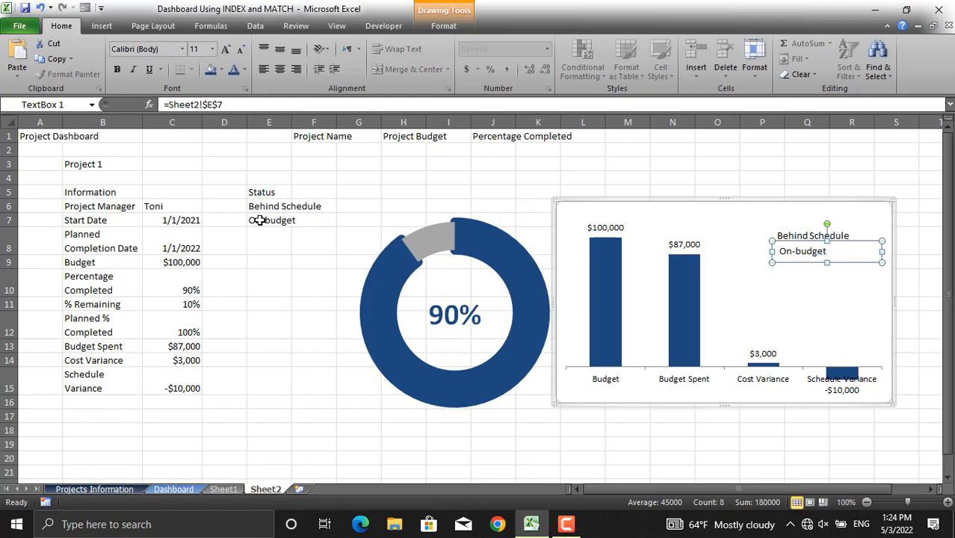
- Select Project 7 in the project drop-down in B3 to test the linked status boxes
left_click(912, 237)
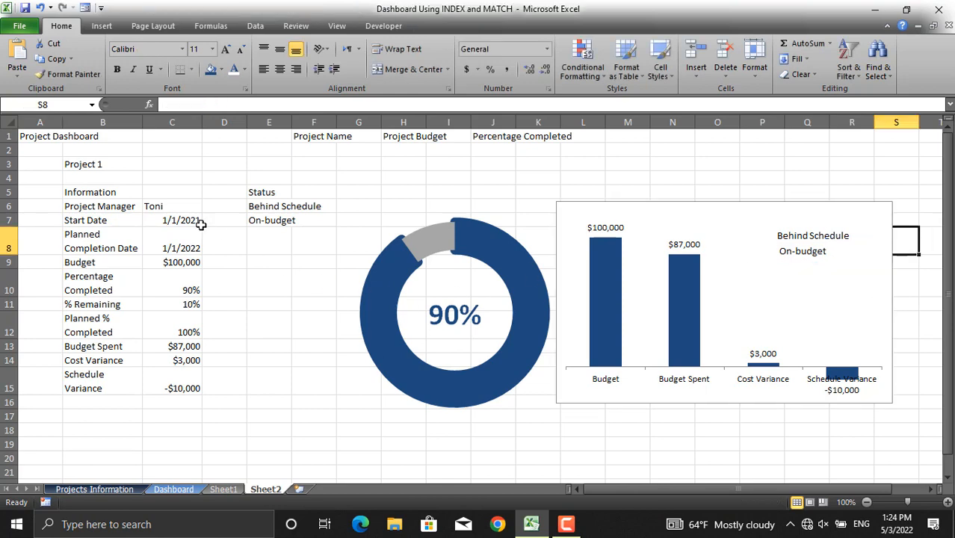
left_click(125, 166)
left_click(149, 164)
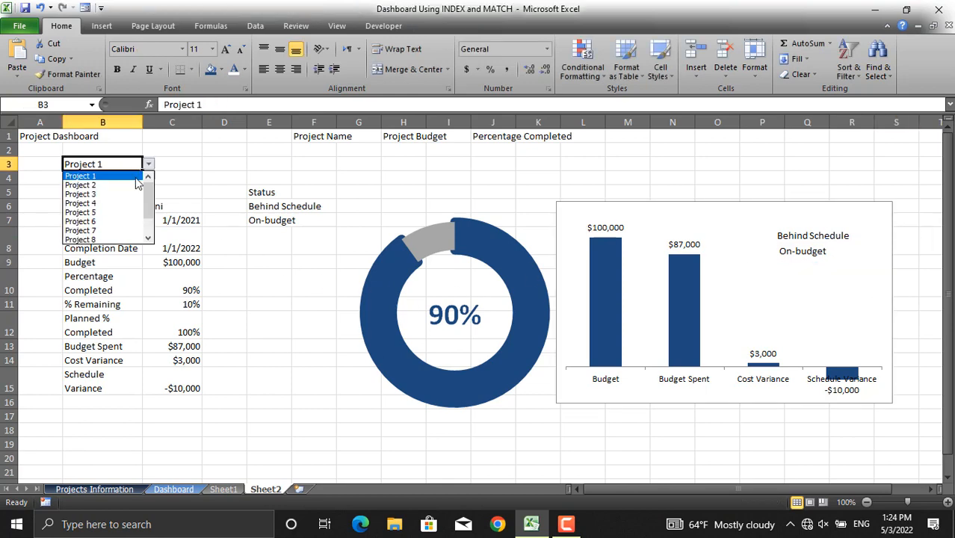
left_click(82, 230)
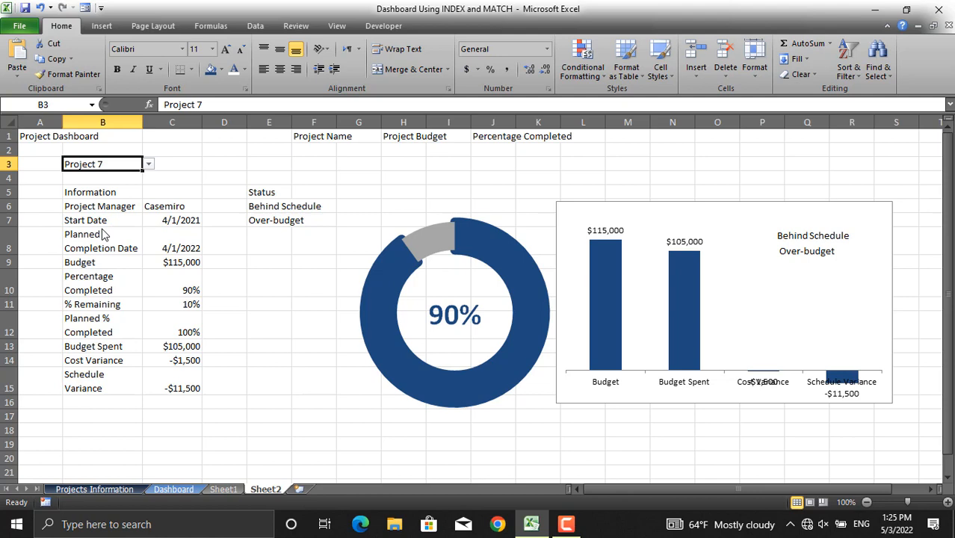
- Fill the first status text box dark blue and set its font colour to white
left_click(813, 236)
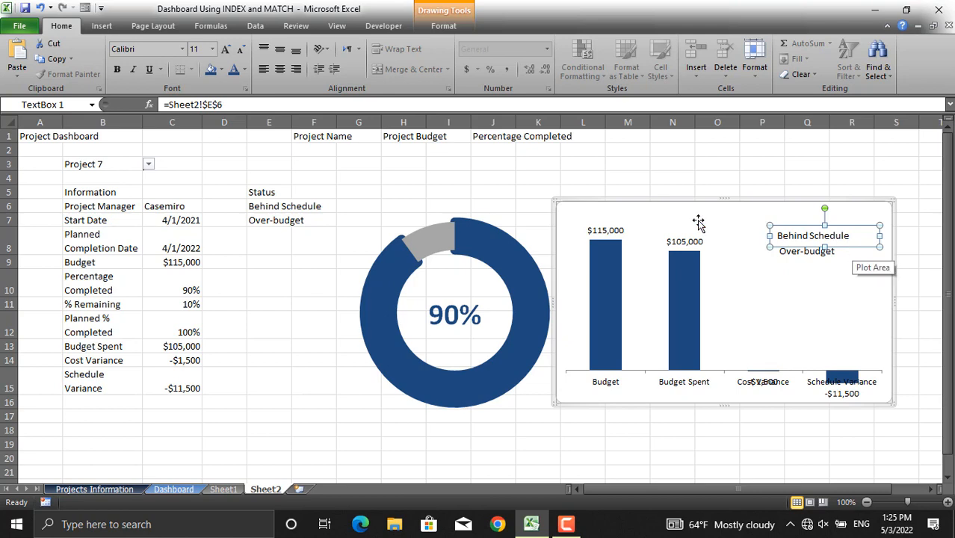
left_click(445, 26)
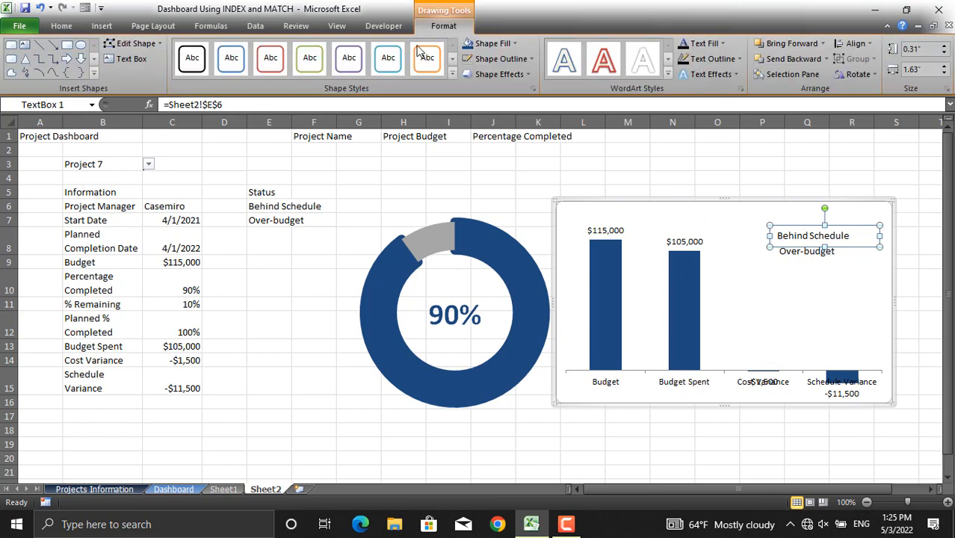
left_click(469, 44)
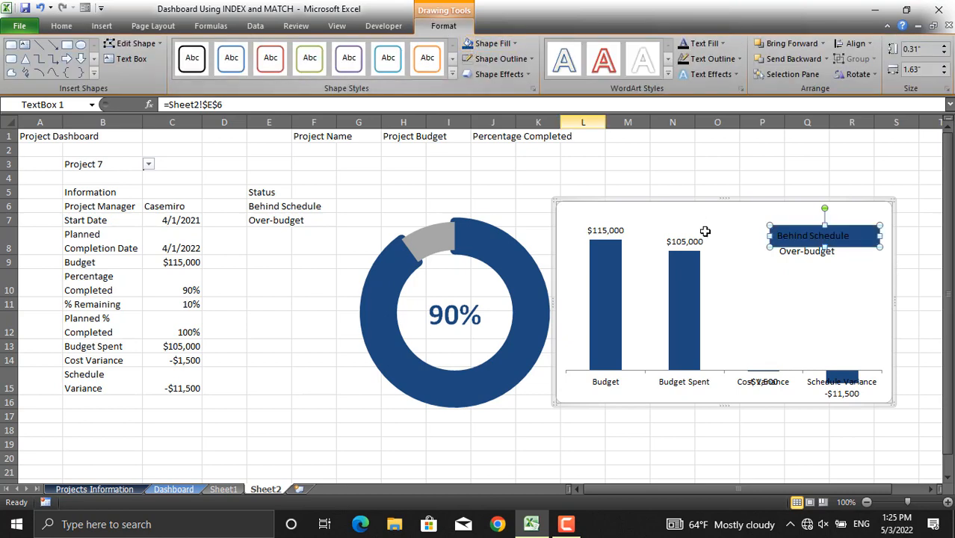
left_click(61, 25)
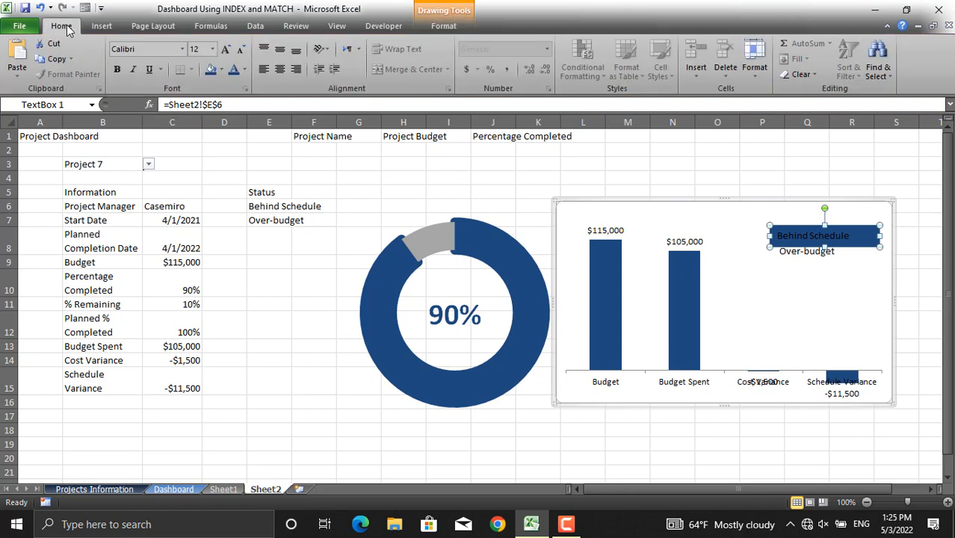
left_click(246, 69)
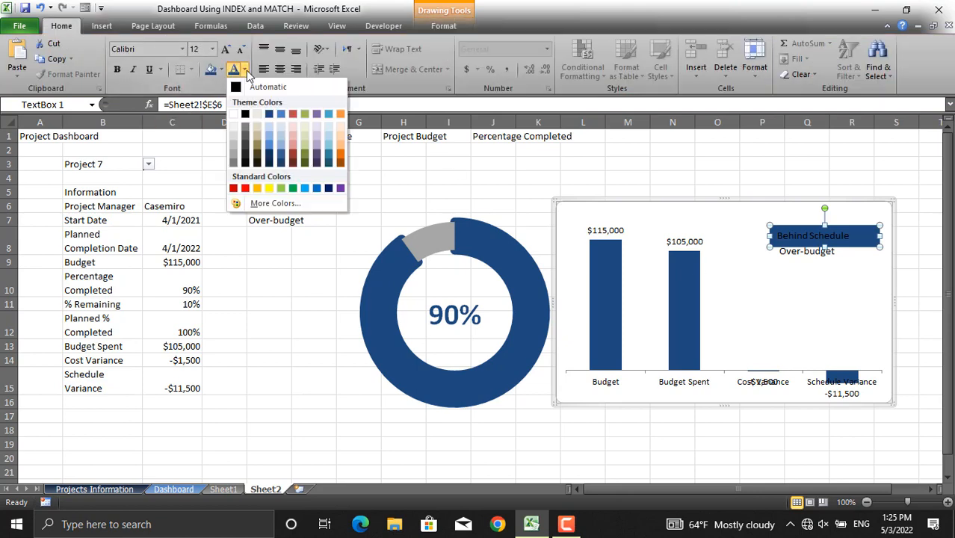
left_click(236, 116)
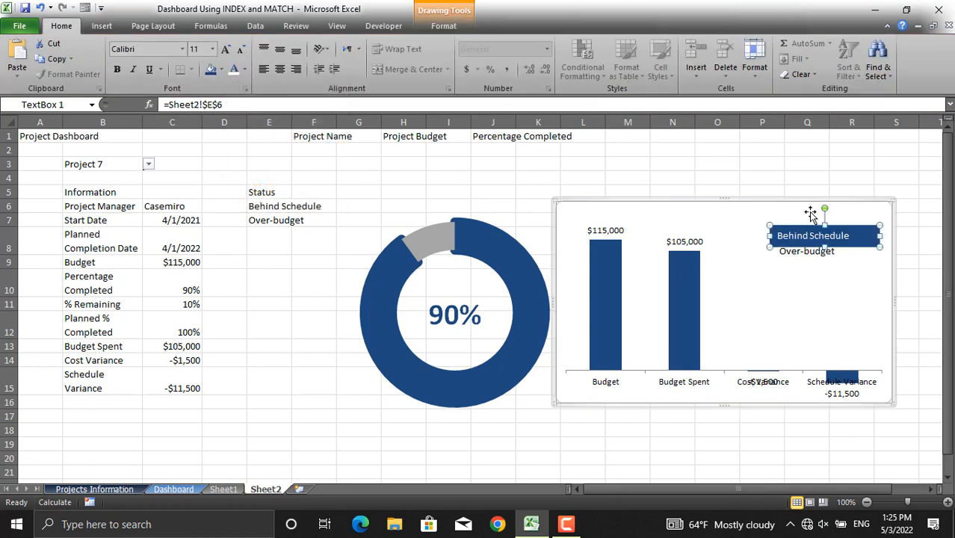
- Fill the second status text box dark blue, set its font colour to white, and nudge it under the first box
left_click(796, 256)
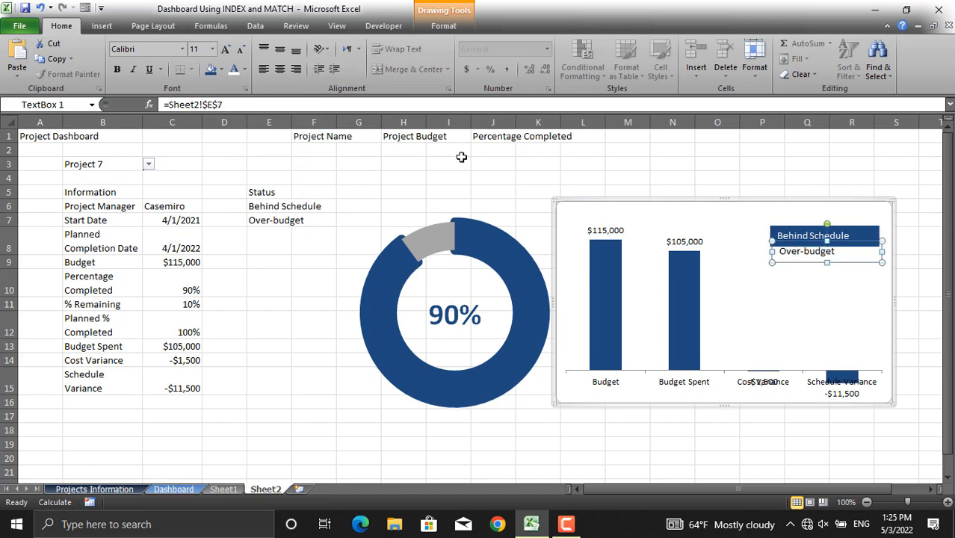
left_click(233, 70)
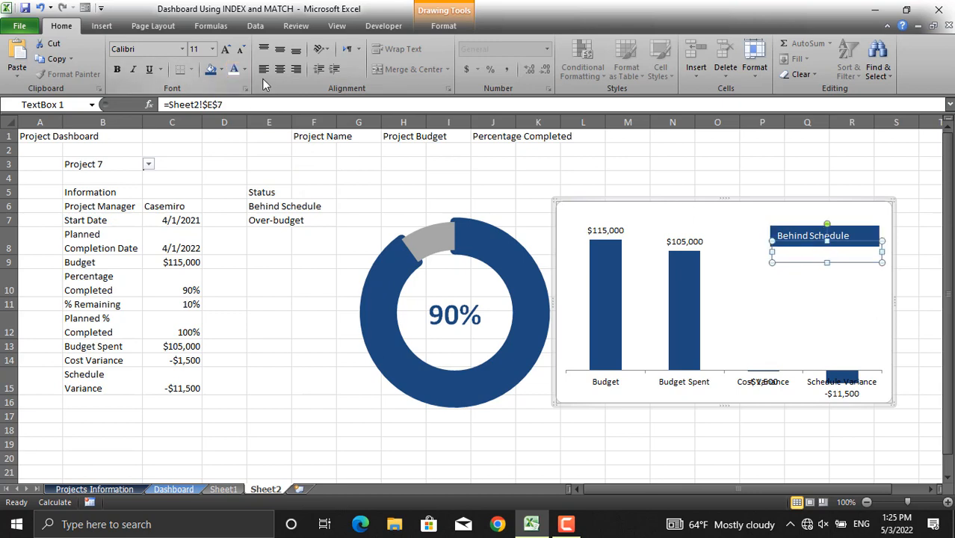
left_click(211, 70)
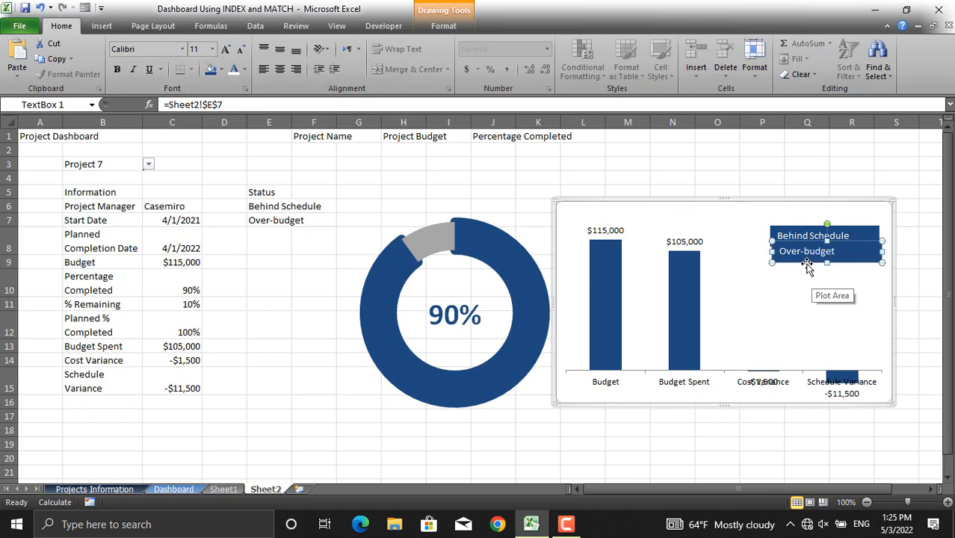
left_click_drag(806, 263, 804, 268)
left_click(922, 286)
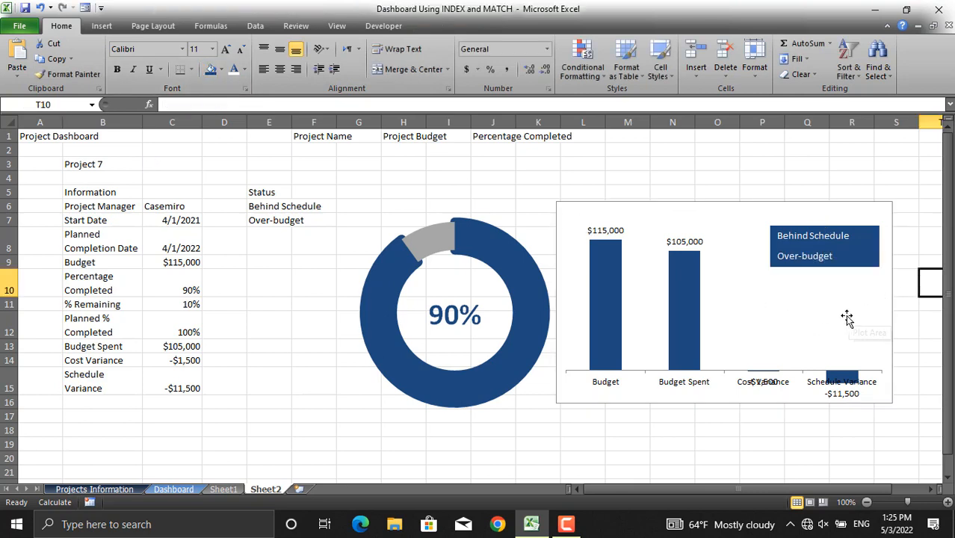
- Format the column chart's chart area with no fill and no border line
left_click(891, 308)
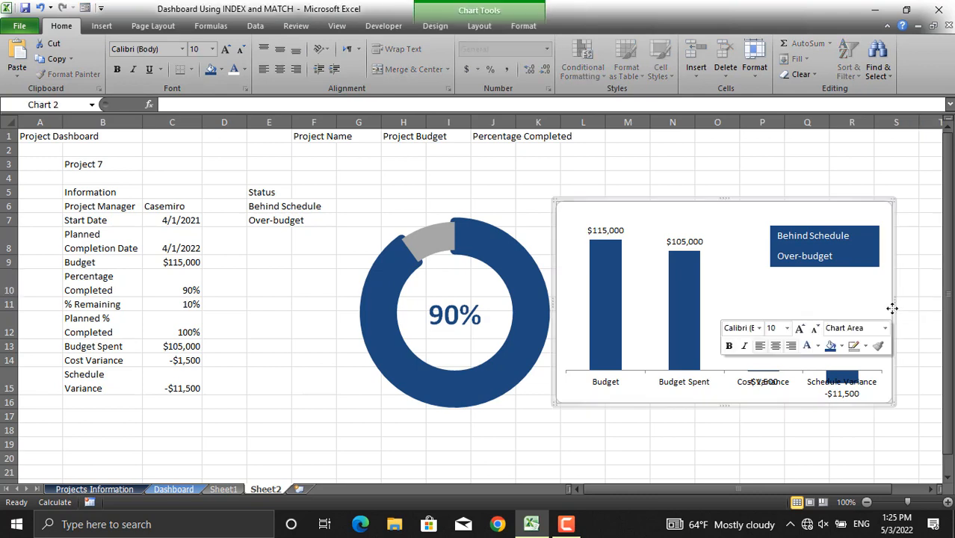
right_click(892, 308)
left_click(833, 300)
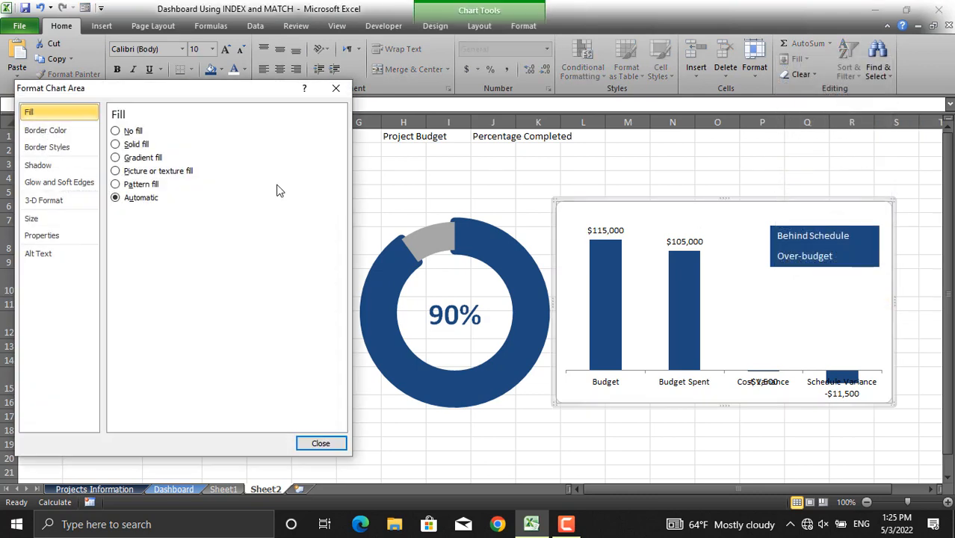
left_click(115, 131)
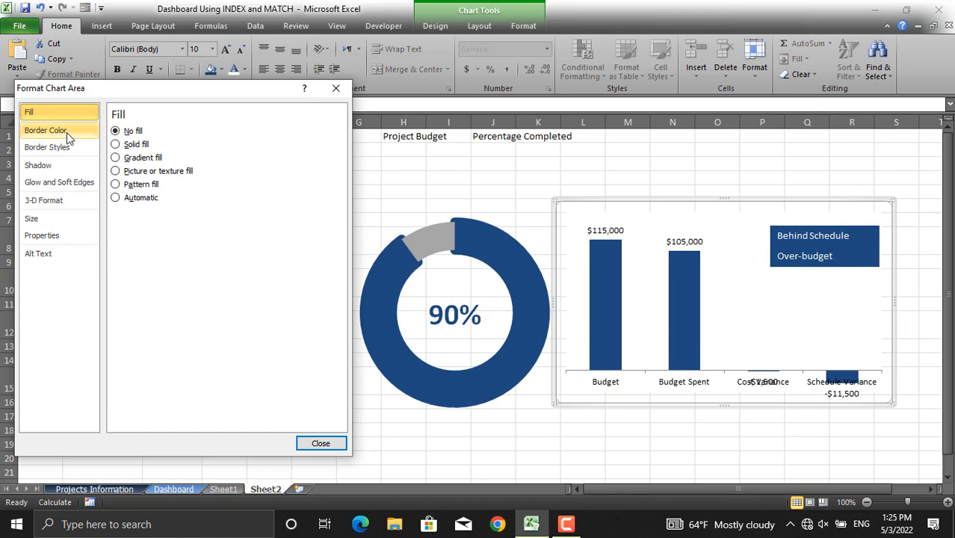
left_click(67, 132)
left_click(115, 131)
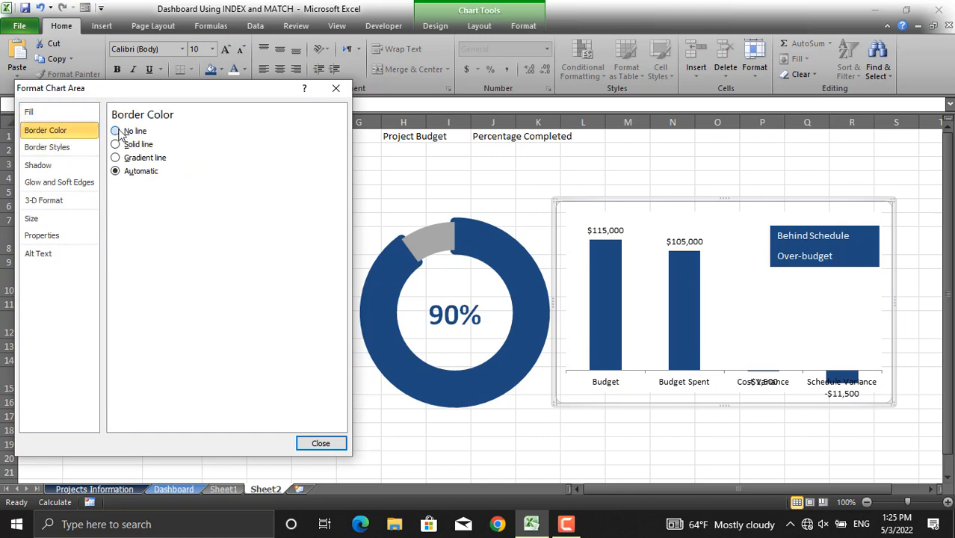
left_click(319, 443)
- Format the column chart's plot area with no fill and no border line
left_click(731, 306)
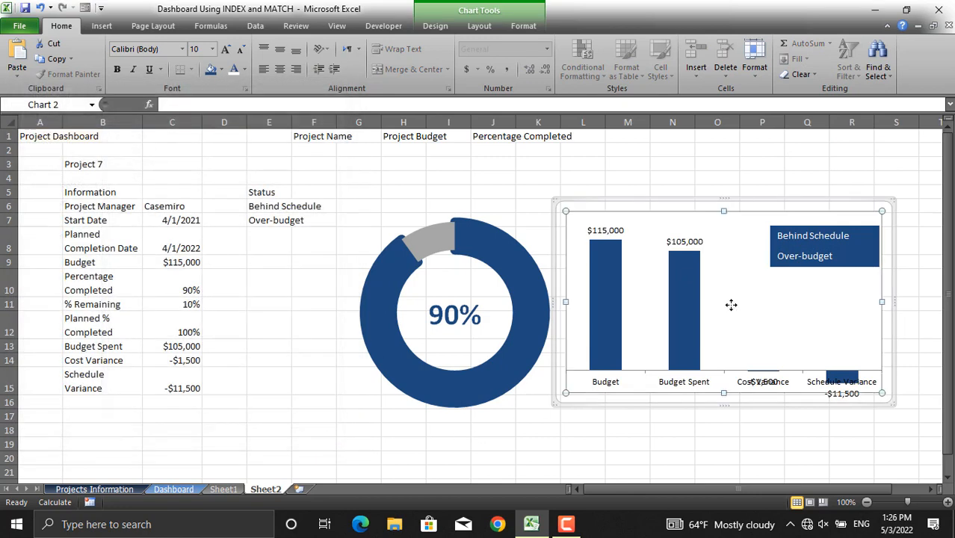
right_click(731, 306)
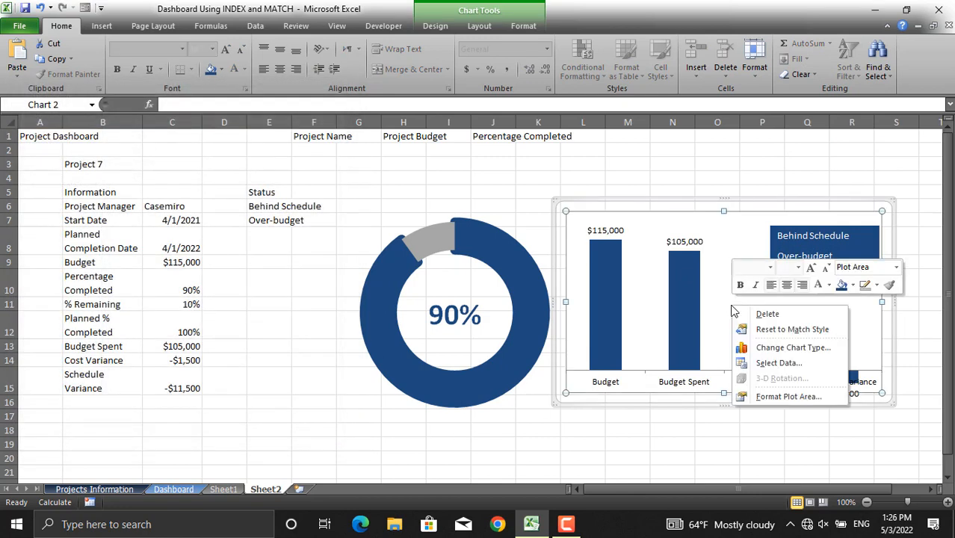
left_click(774, 396)
left_click(133, 132)
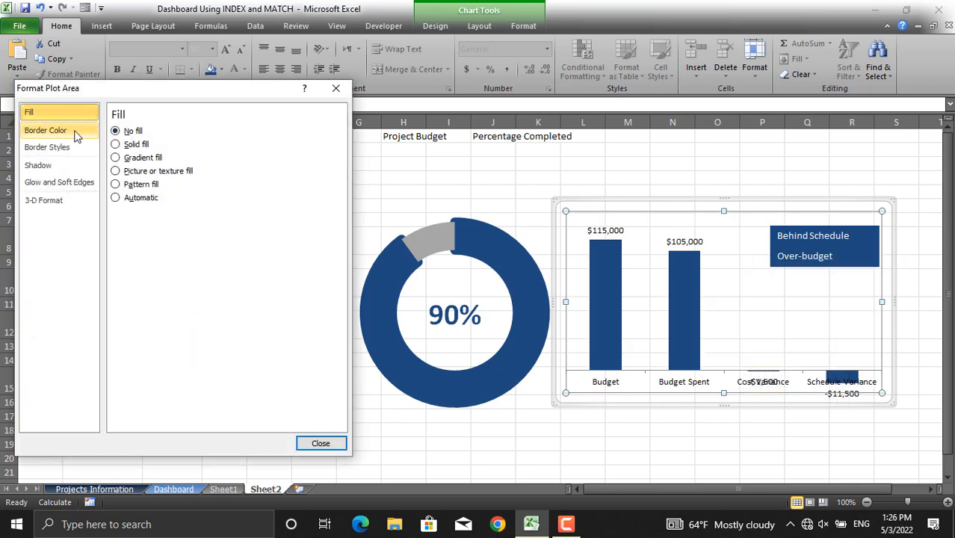
left_click(45, 130)
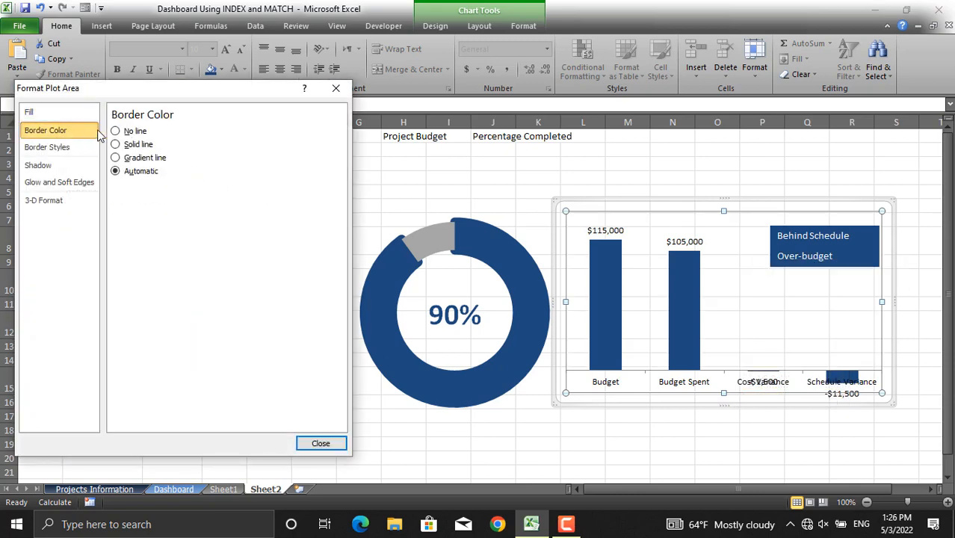
left_click(320, 447)
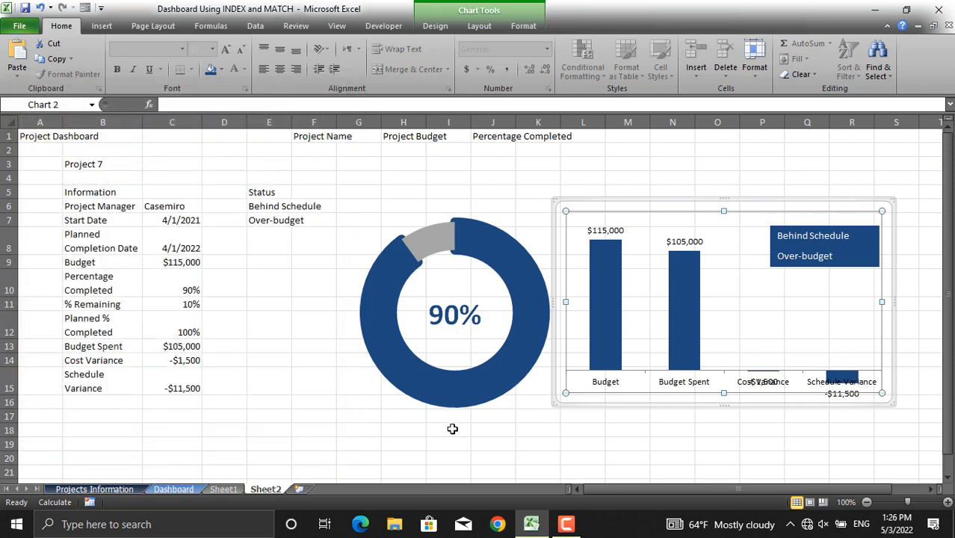
left_click(479, 428)
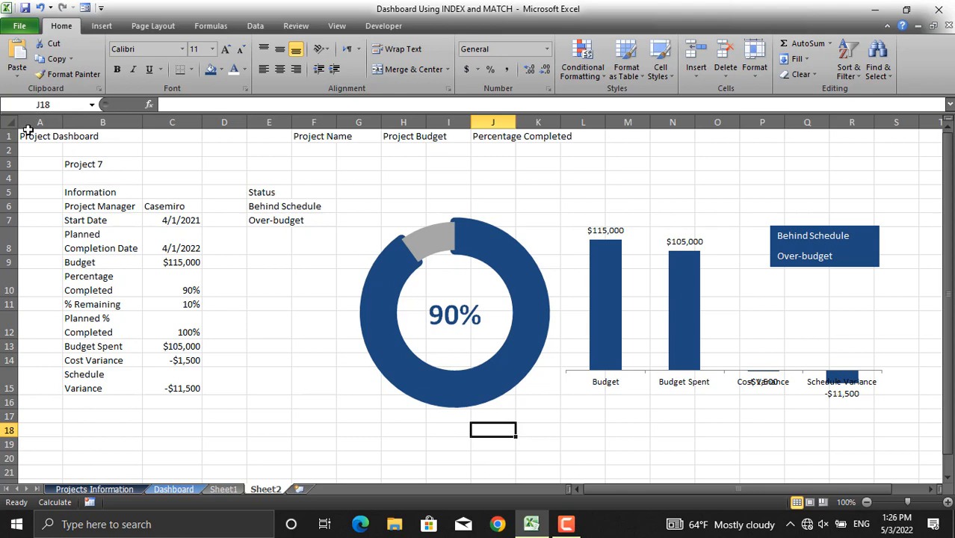
- Merge and center cells A1:B2 holding the Project Dashboard title and align it to the middle
left_click_drag(27, 130, 638, 136)
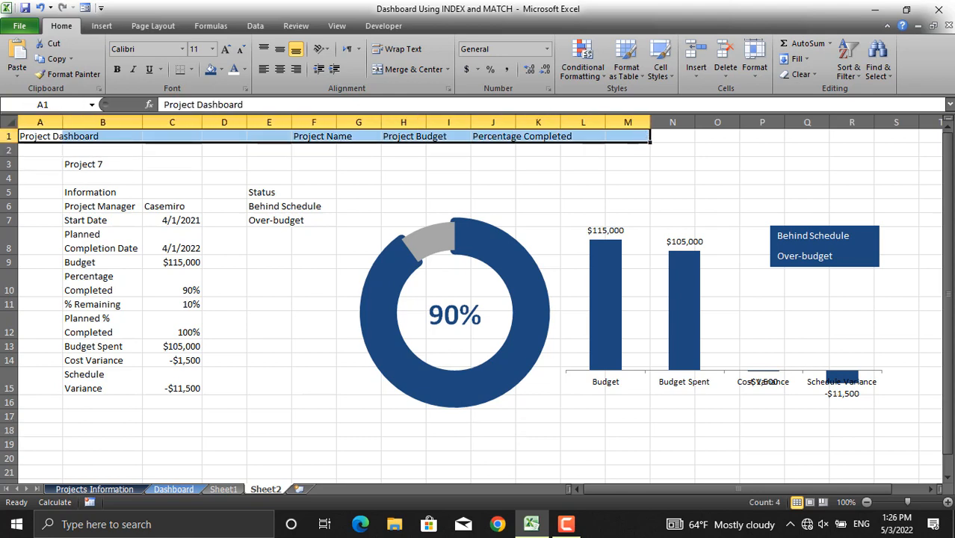
left_click(219, 200)
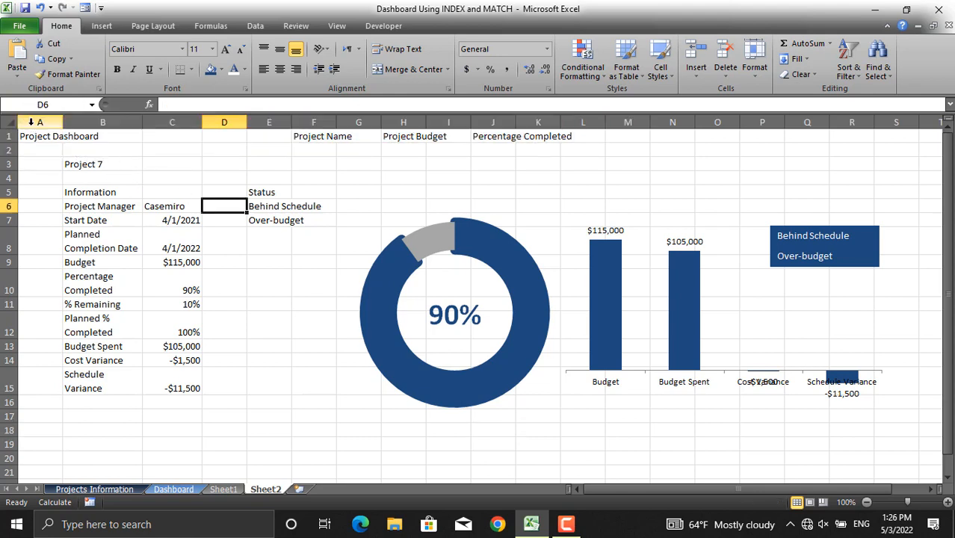
left_click_drag(33, 131, 138, 145)
left_click(395, 68)
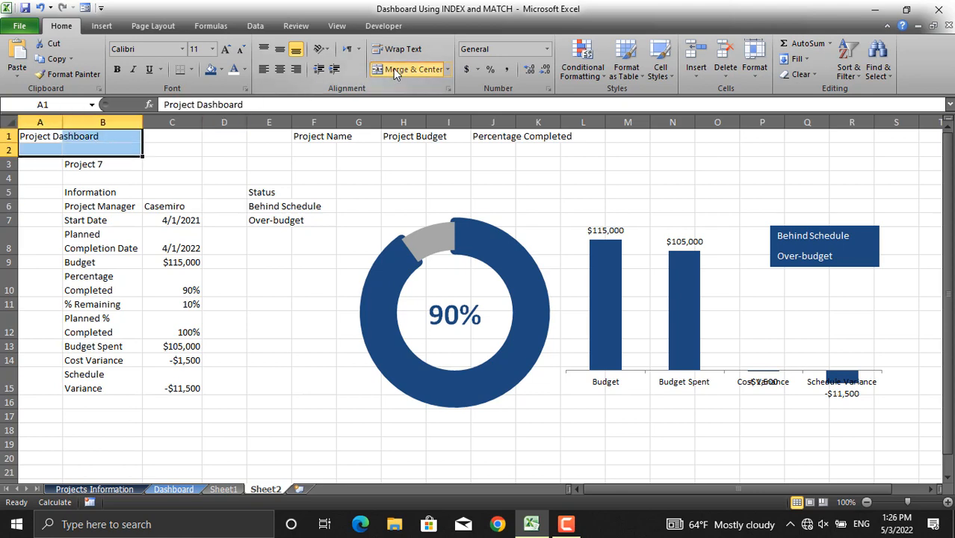
left_click(280, 50)
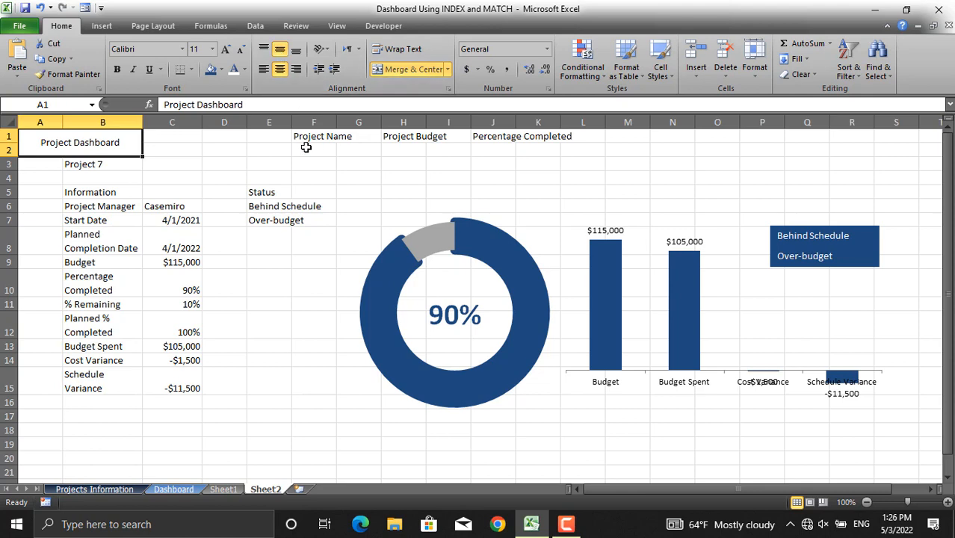
- Widen column F and enter a formula in F2 that references the selected project in B3
left_click_drag(337, 122, 375, 122)
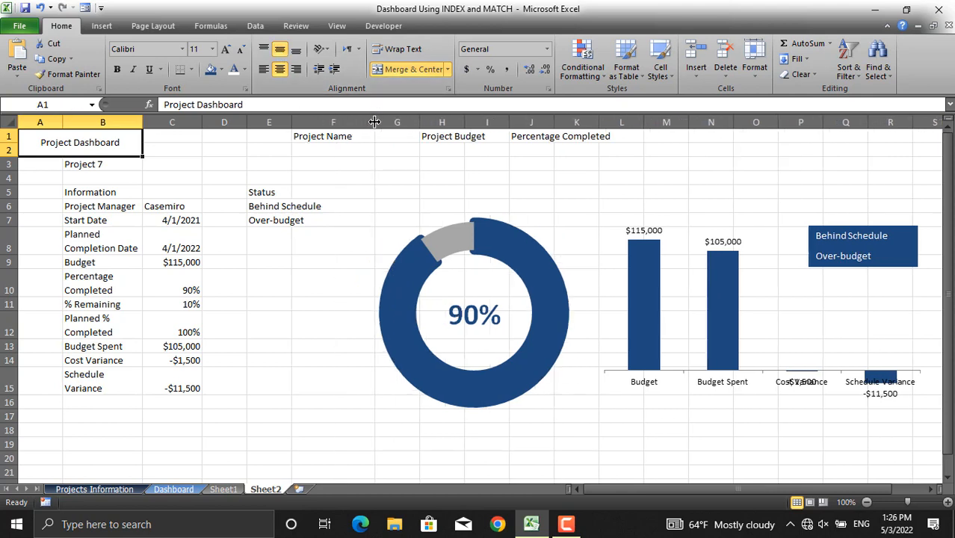
left_click(344, 147)
type("=")
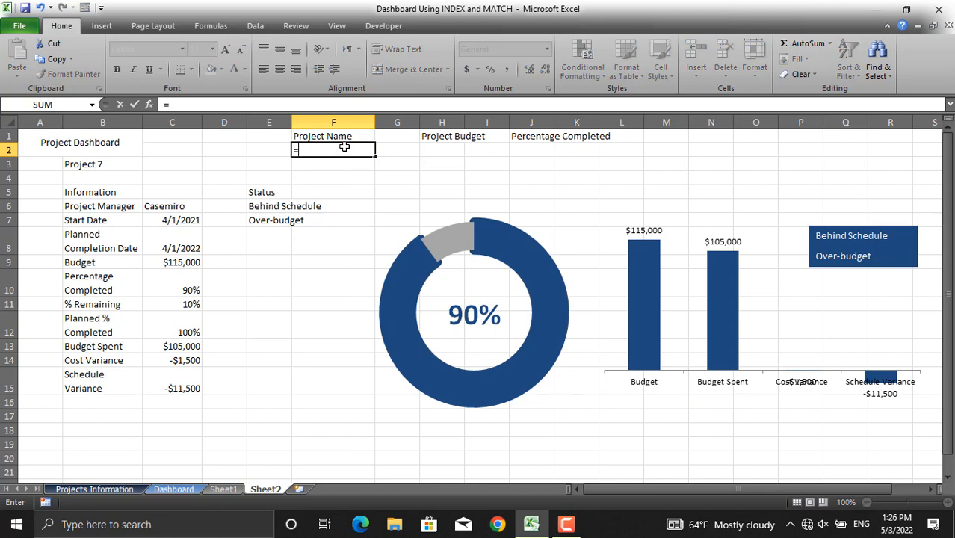
left_click(118, 162)
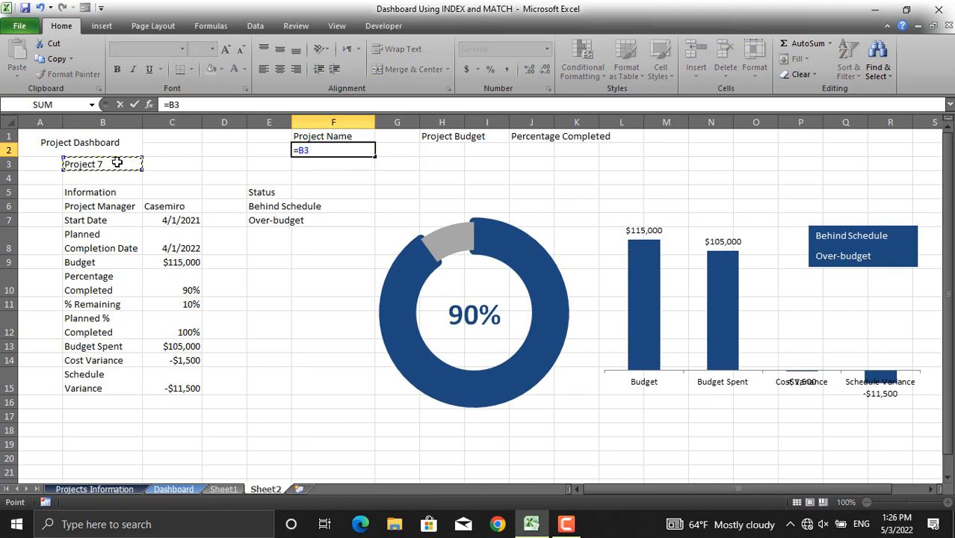
key("Return")
- Link H2 to the budget in C9 and J2 to the percentage completed in C10 with formulas
left_click(434, 148)
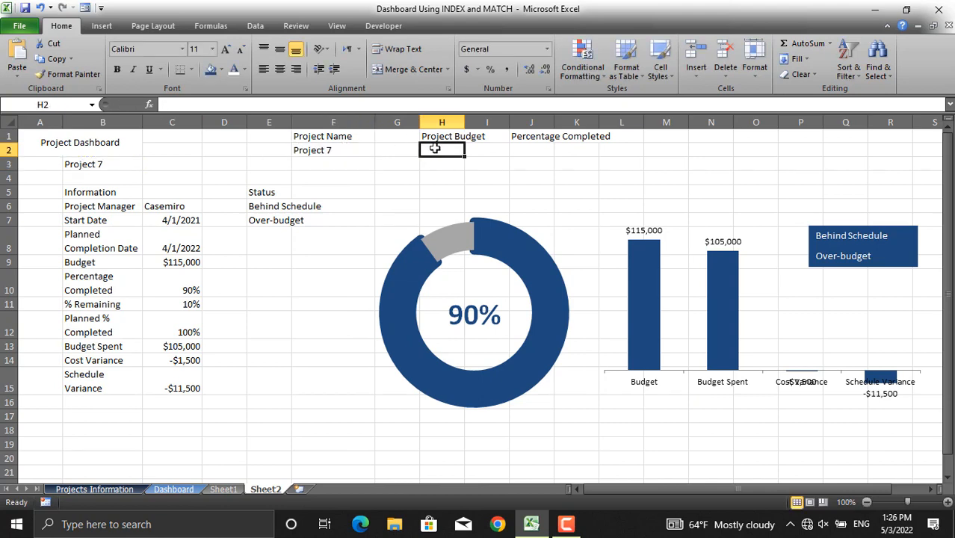
type("=")
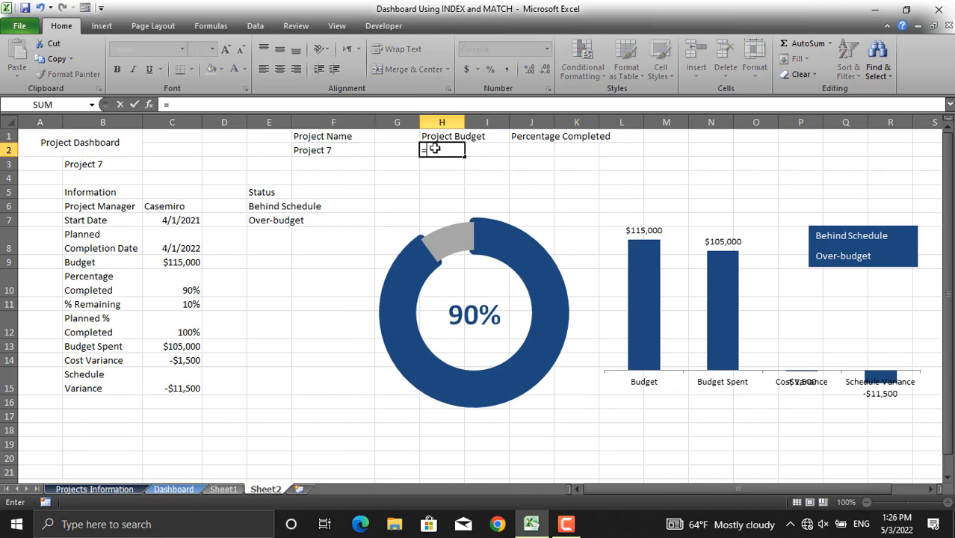
left_click(177, 261)
key("Return")
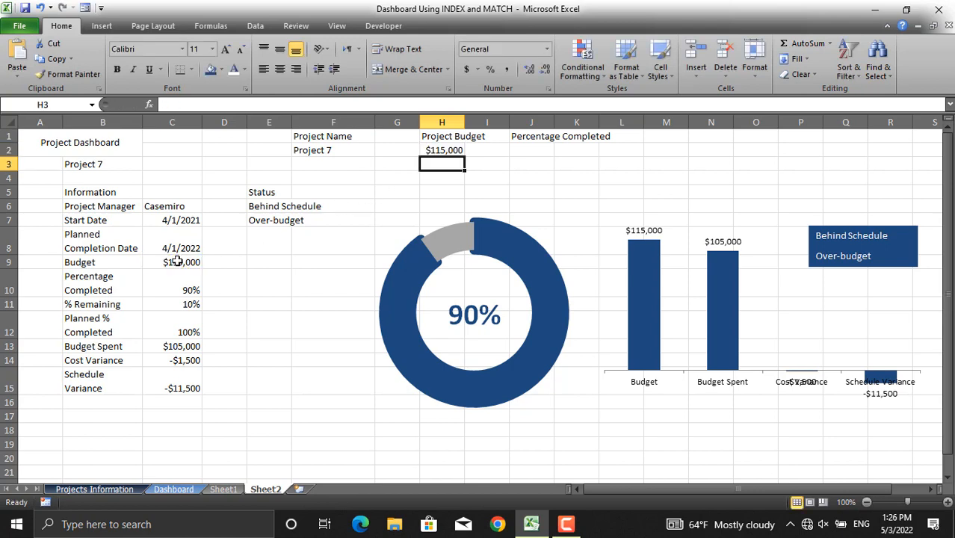
left_click(535, 152)
type("=")
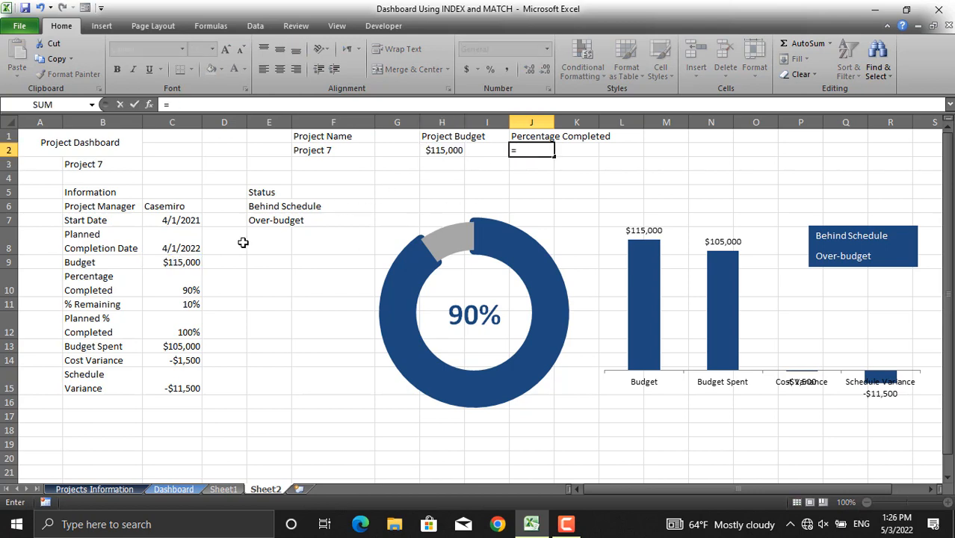
left_click(184, 285)
key("Return")
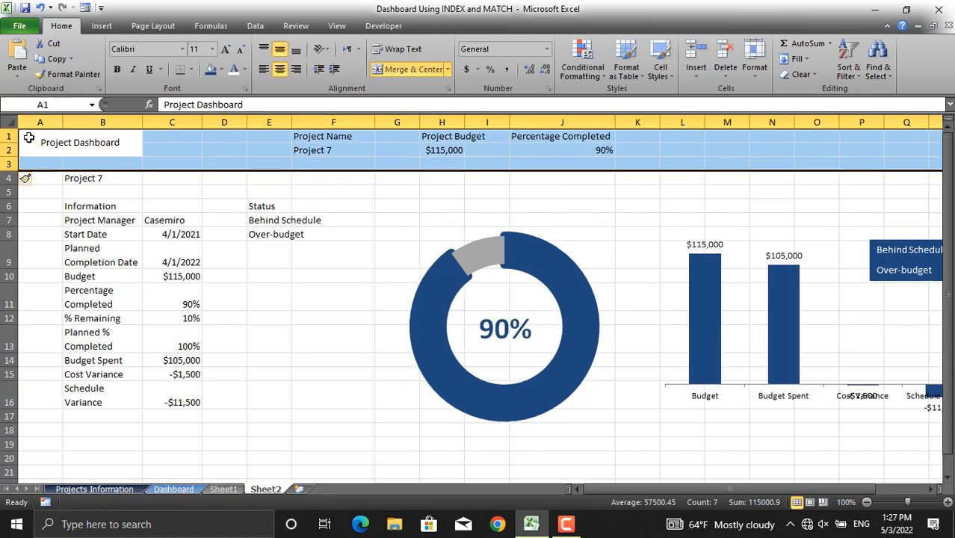
- Format the header rows A1:R2 with a dark blue fill, white bold font, and centred middle alignment
left_click_drag(29, 138, 848, 150)
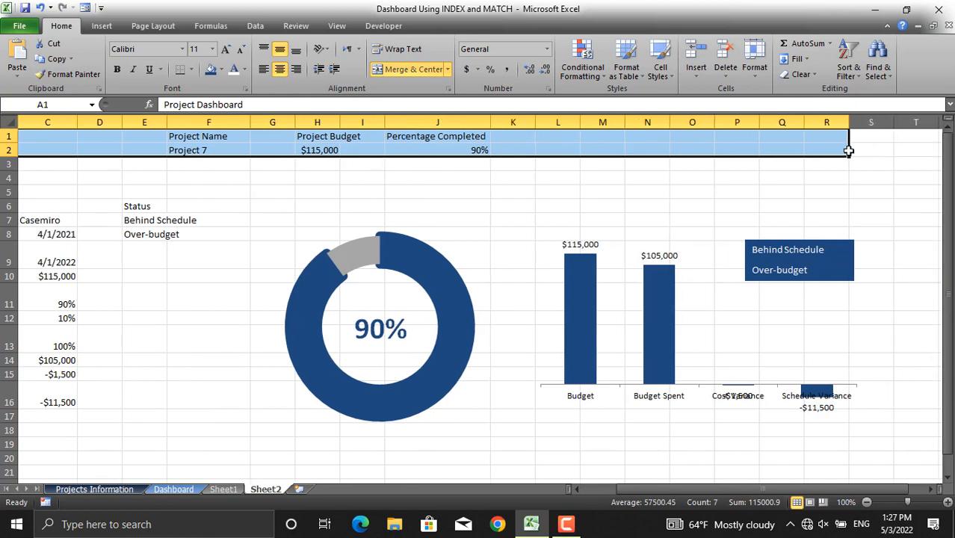
left_click(210, 70)
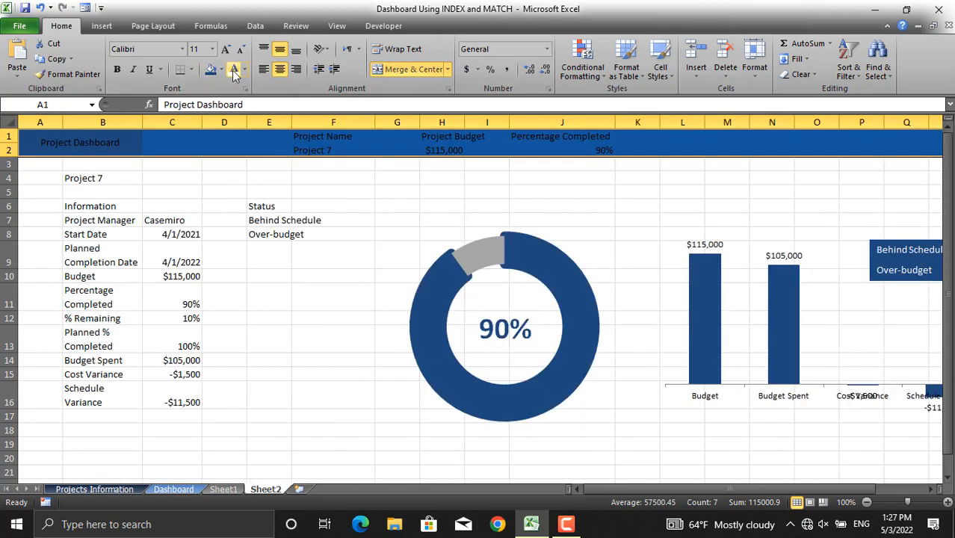
left_click(234, 72)
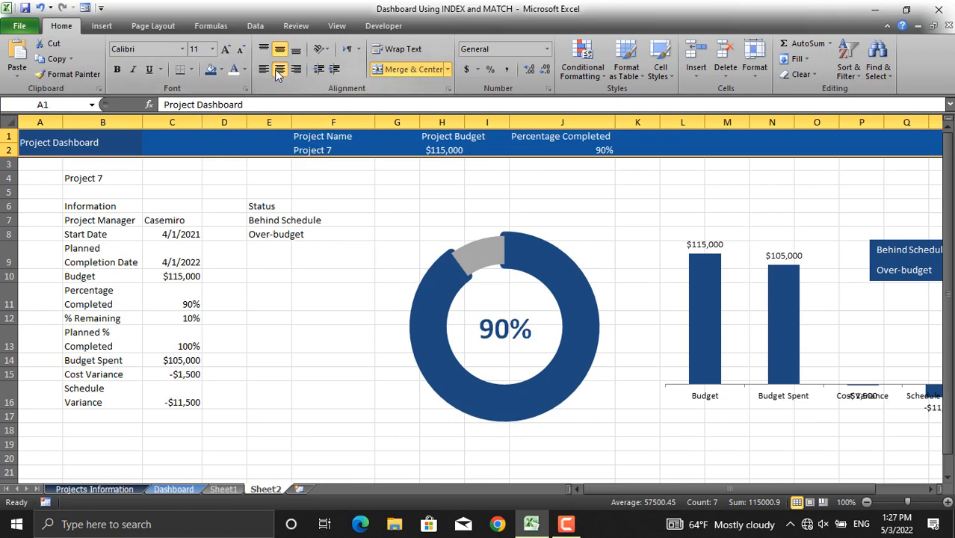
left_click(276, 69)
left_click(279, 50)
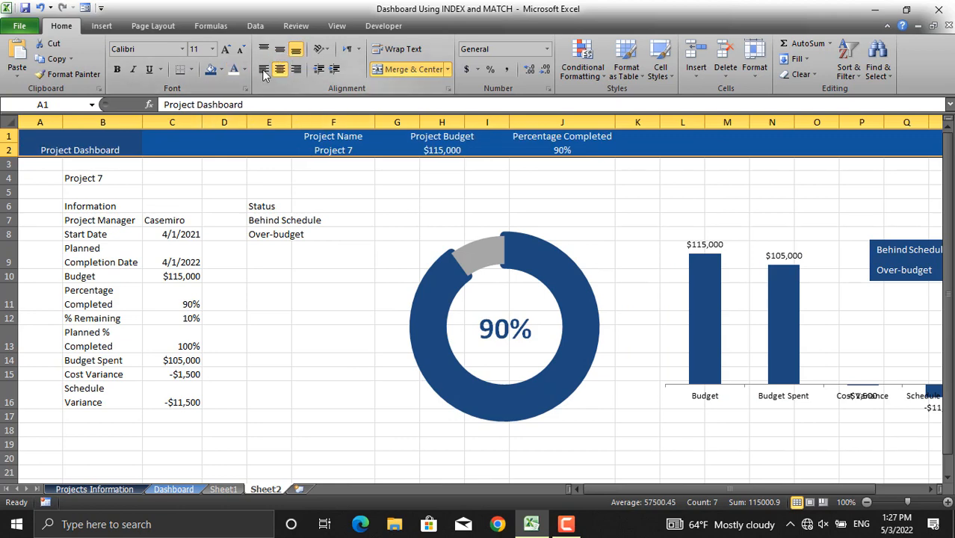
left_click(277, 51)
left_click(117, 69)
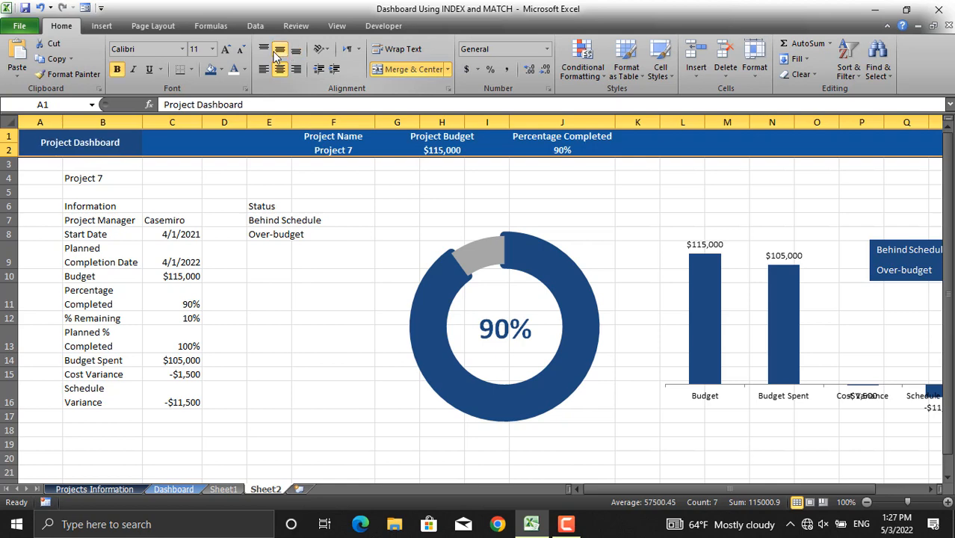
- Set the Project Dashboard title font size to 16 and increase the height of row 2
left_click(113, 144)
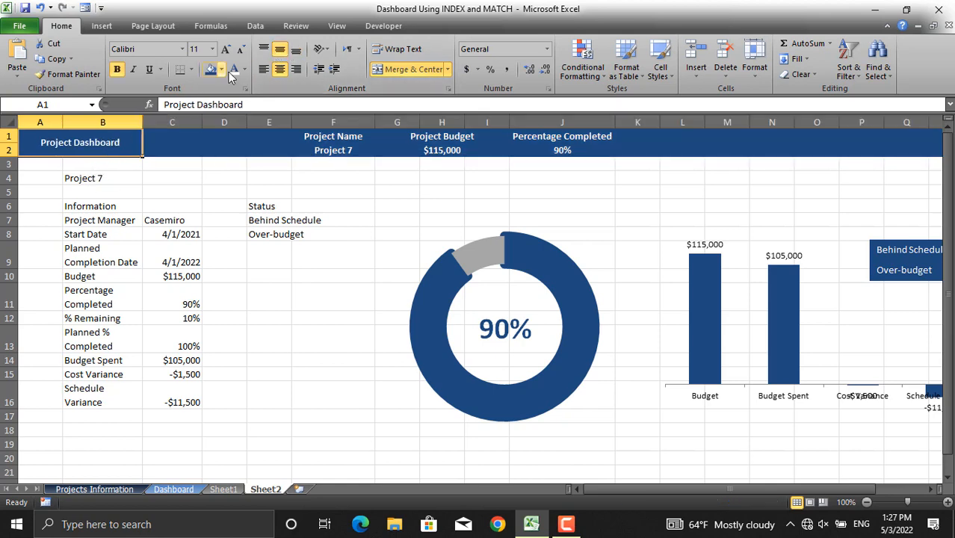
left_click(215, 52)
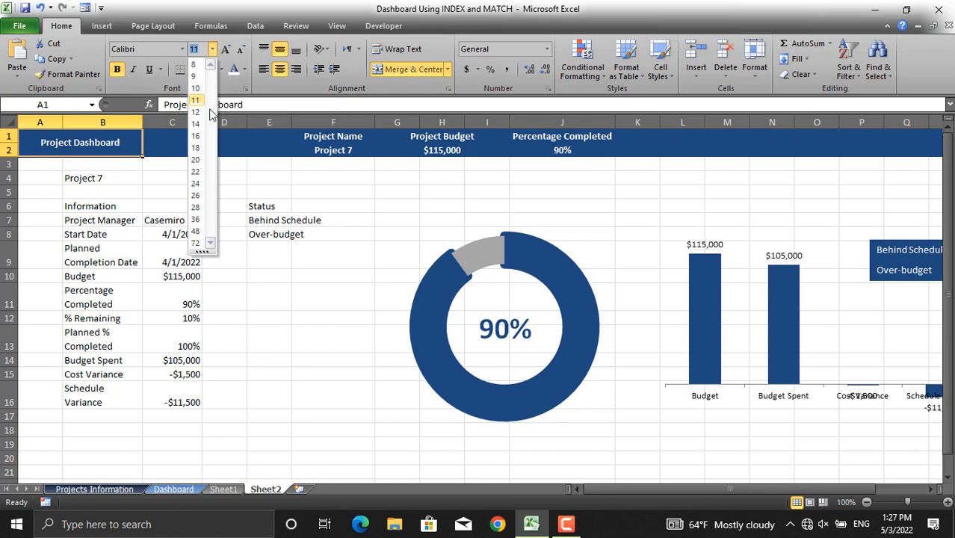
left_click(196, 136)
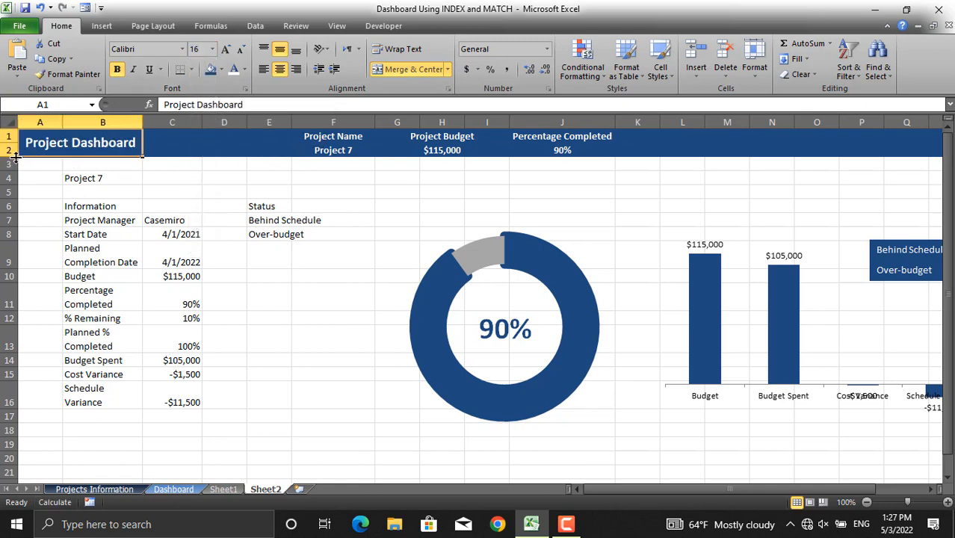
left_click_drag(15, 157, 17, 166)
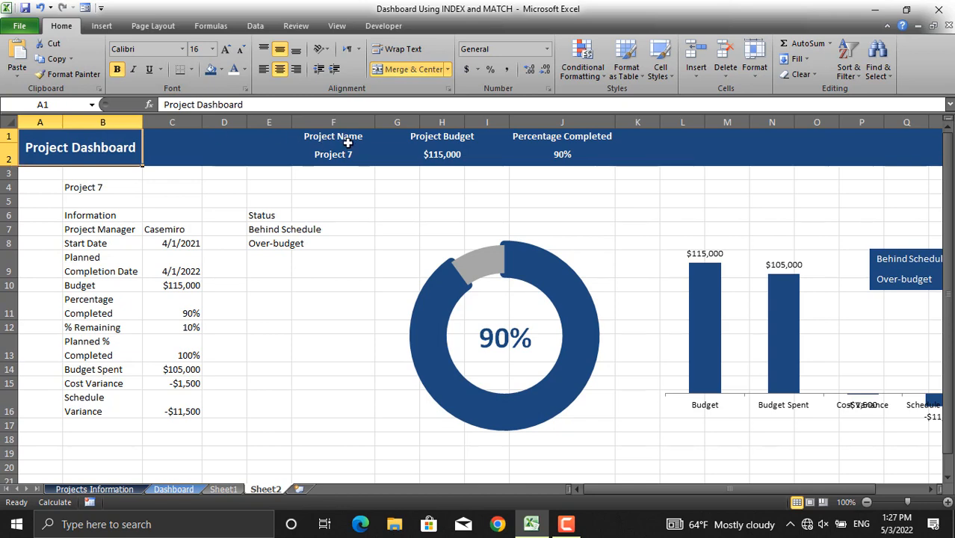
- Set the font size of the Project Name, Project Budget and Percentage Completed header cells F1:J2 to 14
left_click_drag(314, 132, 580, 154)
left_click(211, 48)
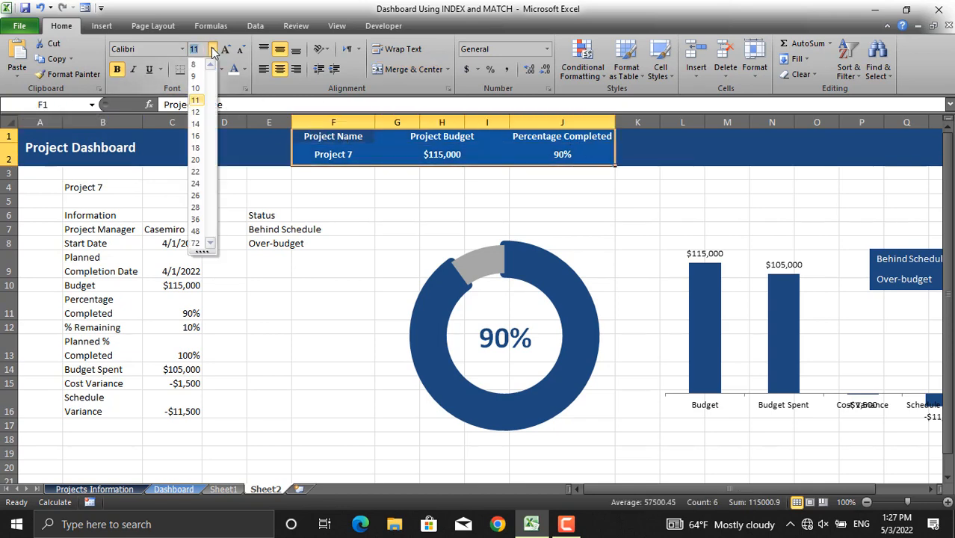
left_click(205, 124)
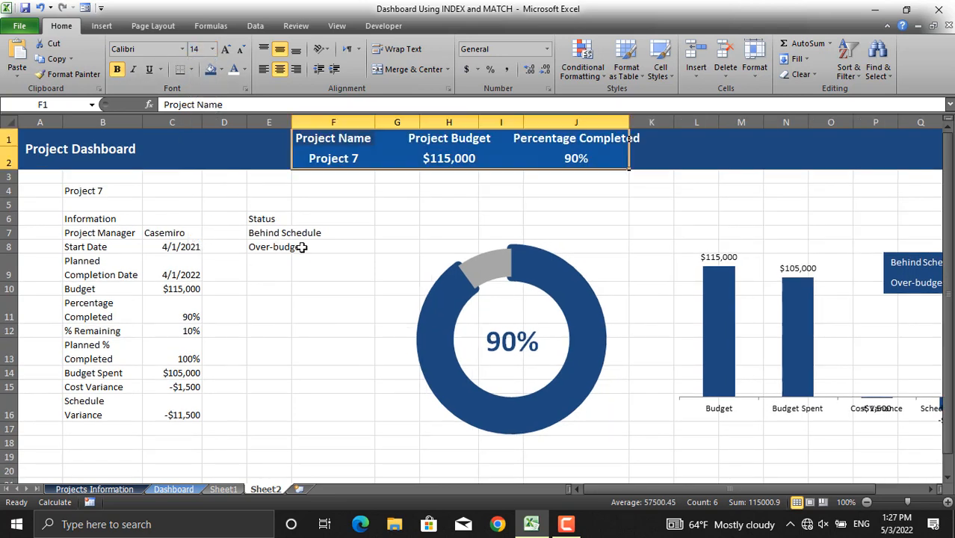
- Move the budget bar chart to the left, closer to the doughnut chart
left_click(320, 266)
left_click(762, 432)
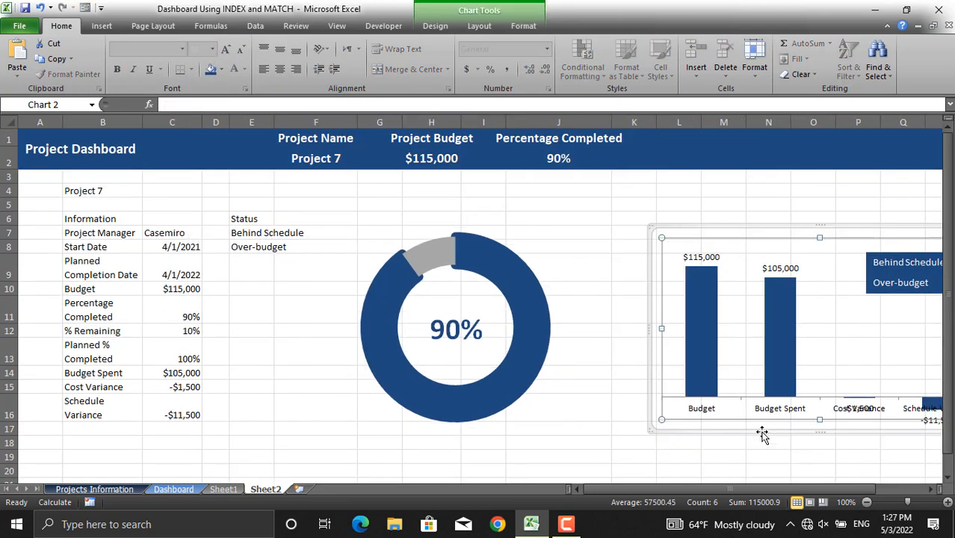
left_click_drag(762, 432, 692, 434)
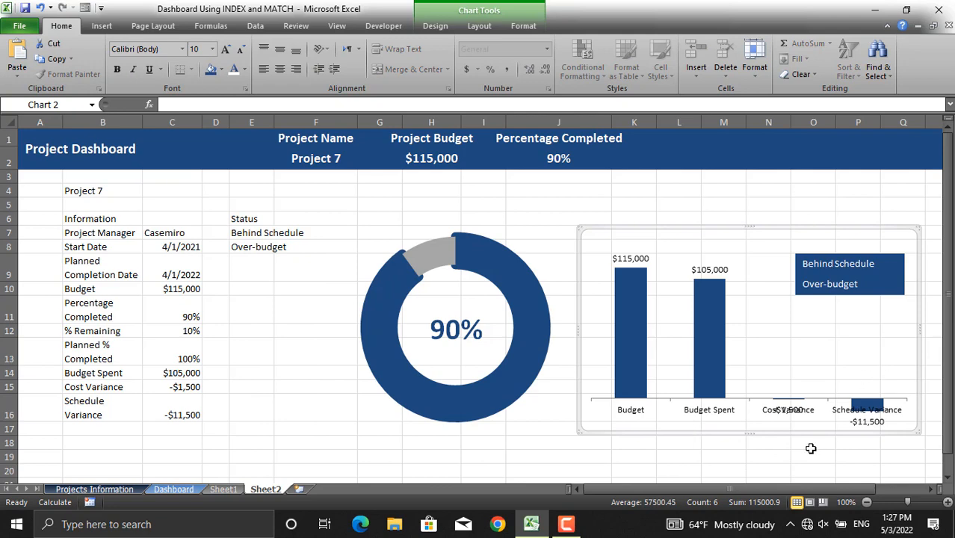
- Format the project selector cell B4 with a dark blue fill, white font, and centred middle alignment
left_click(712, 466)
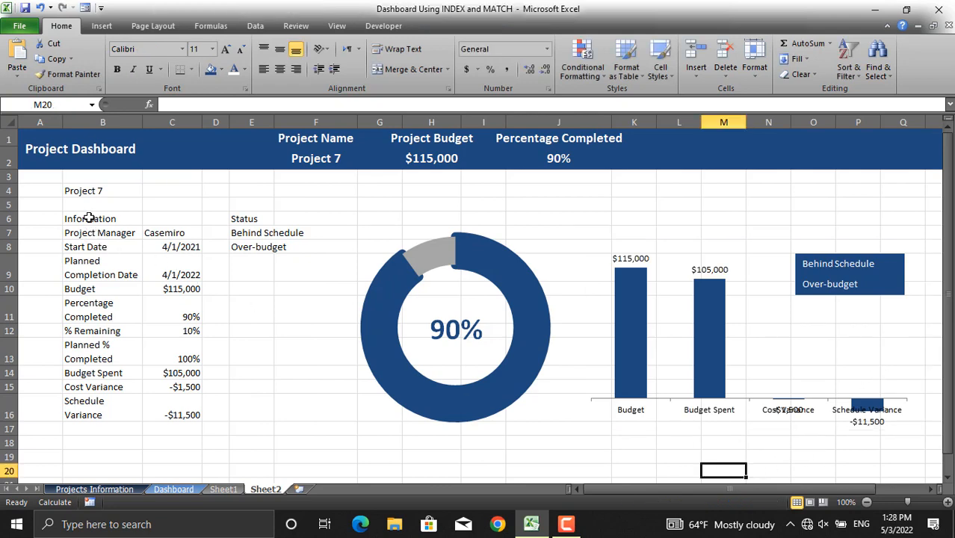
left_click(87, 192)
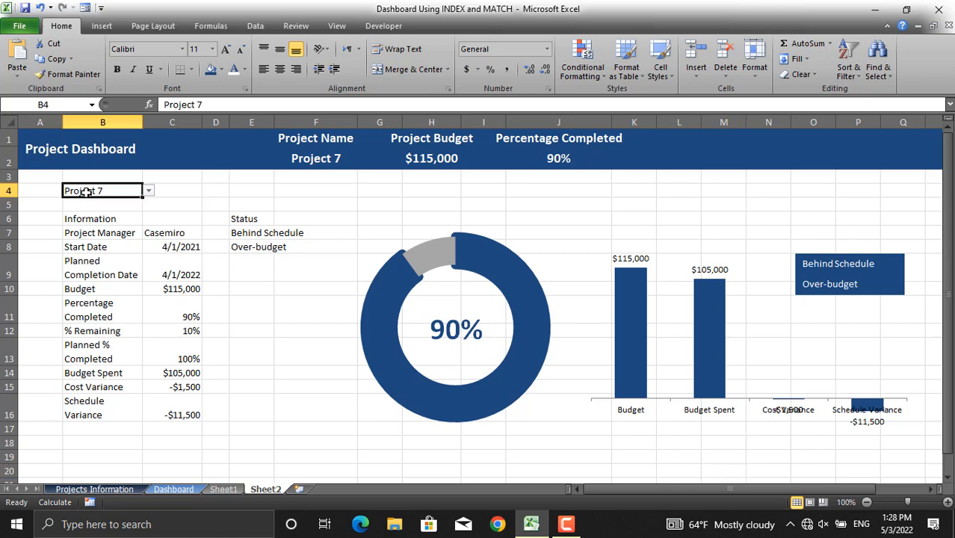
left_click(210, 69)
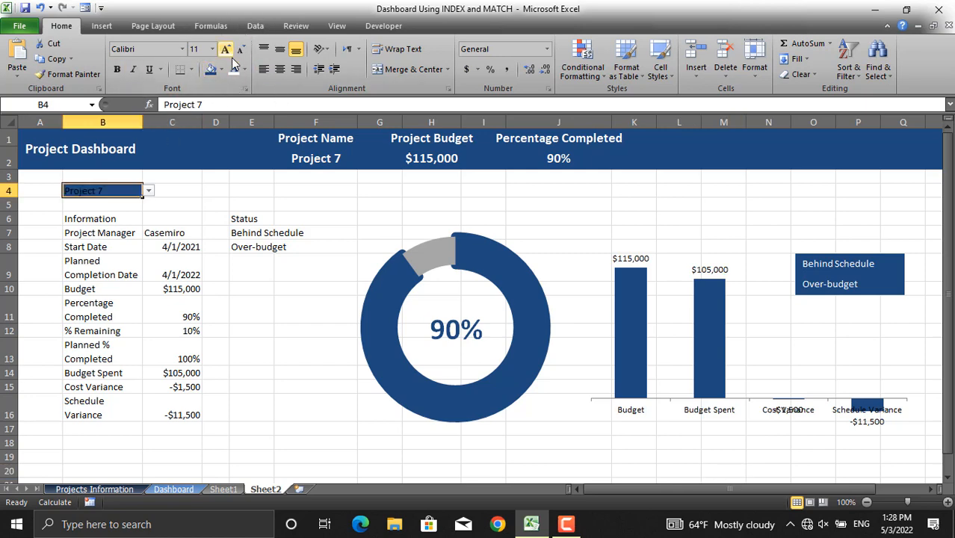
left_click(233, 69)
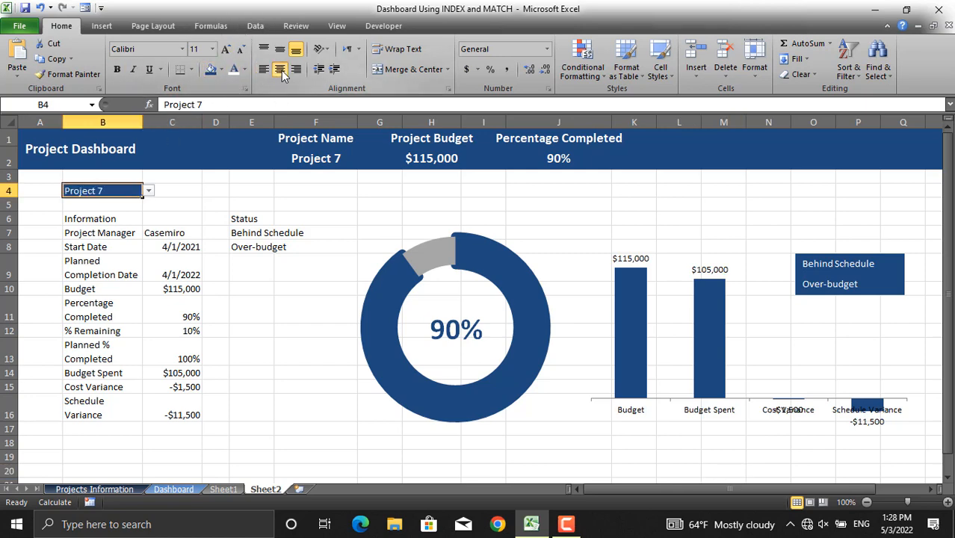
left_click(281, 50)
left_click(279, 69)
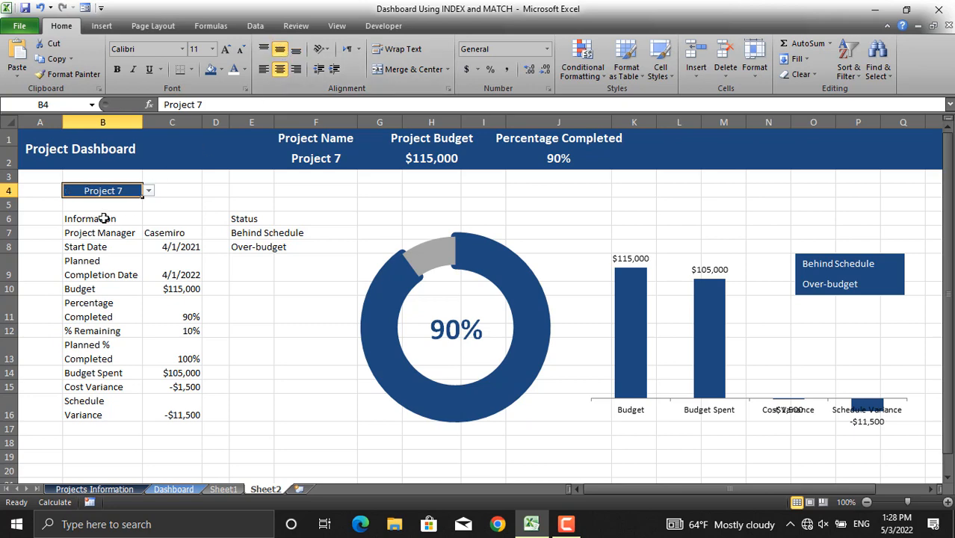
- Bold the Information and Status headings in row 6
left_click_drag(103, 218, 245, 213)
left_click_drag(279, 215, 292, 212)
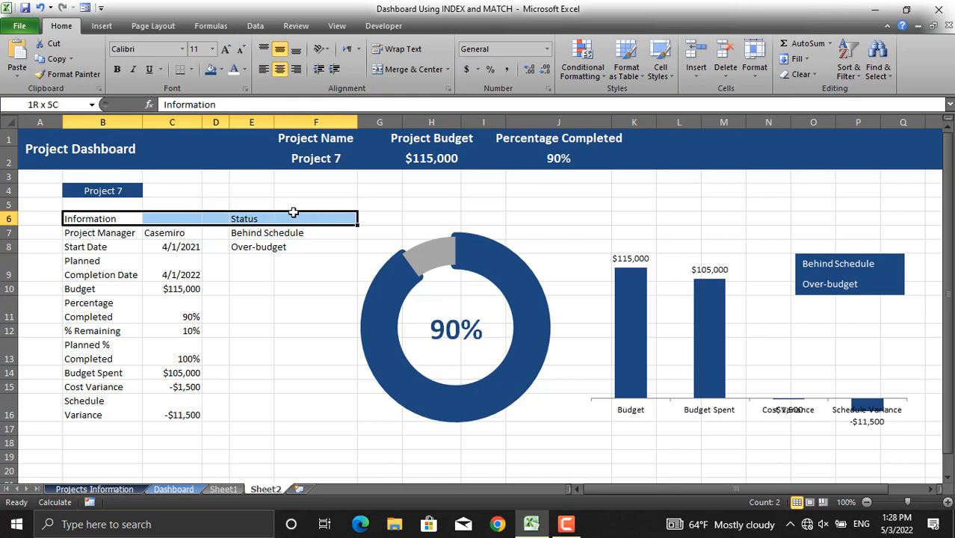
key("ctrl+b")
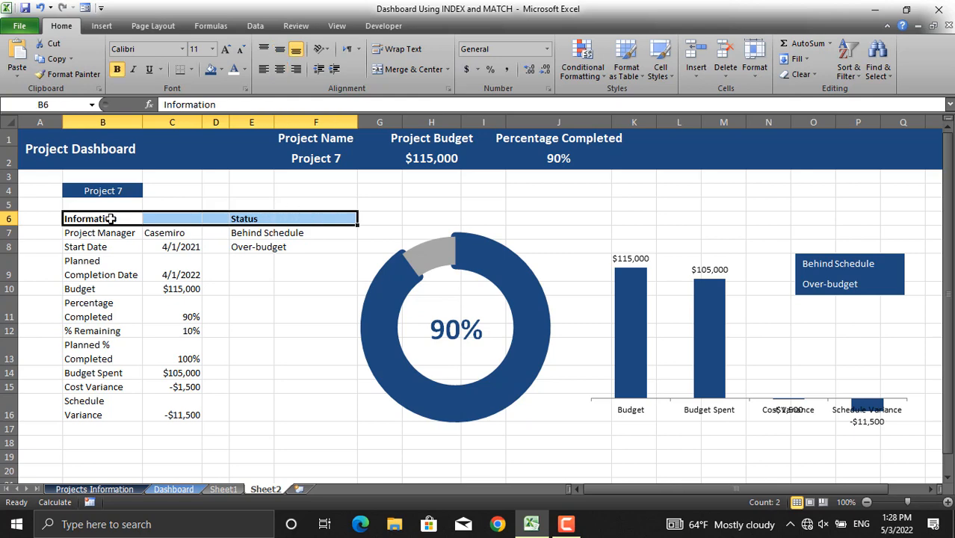
- Add bottom borders under the Information heading in B6:C6 and the Status heading in E6, widening column E
left_click_drag(111, 216, 171, 218)
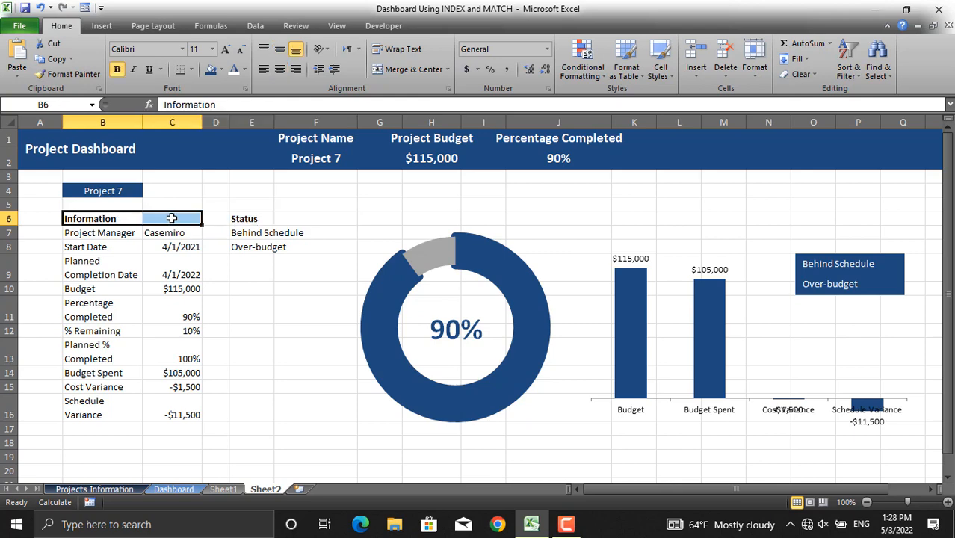
left_click(180, 68)
left_click(267, 218)
mouse_move(267, 218)
left_mouse_down()
mouse_move(295, 212)
mouse_move(274, 219)
left_mouse_up()
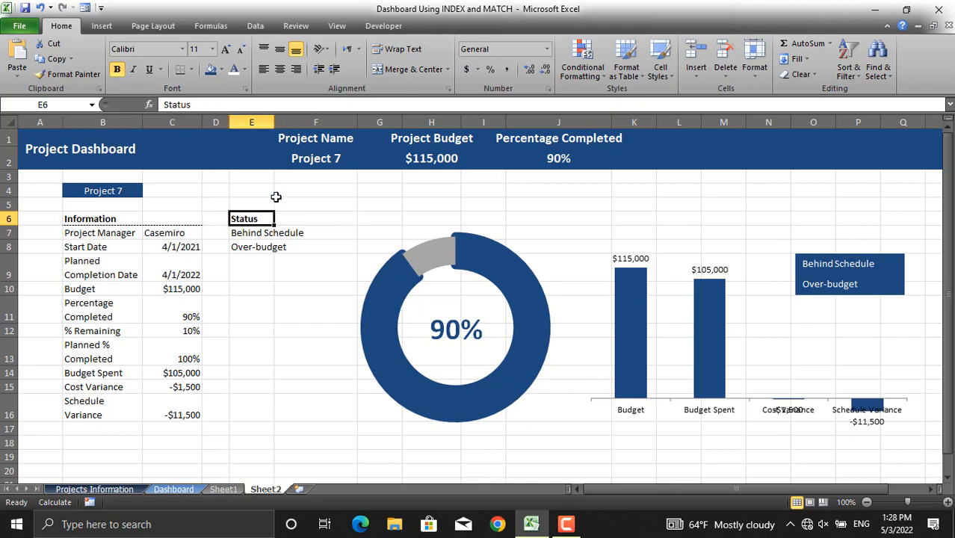
left_click_drag(274, 122, 311, 117)
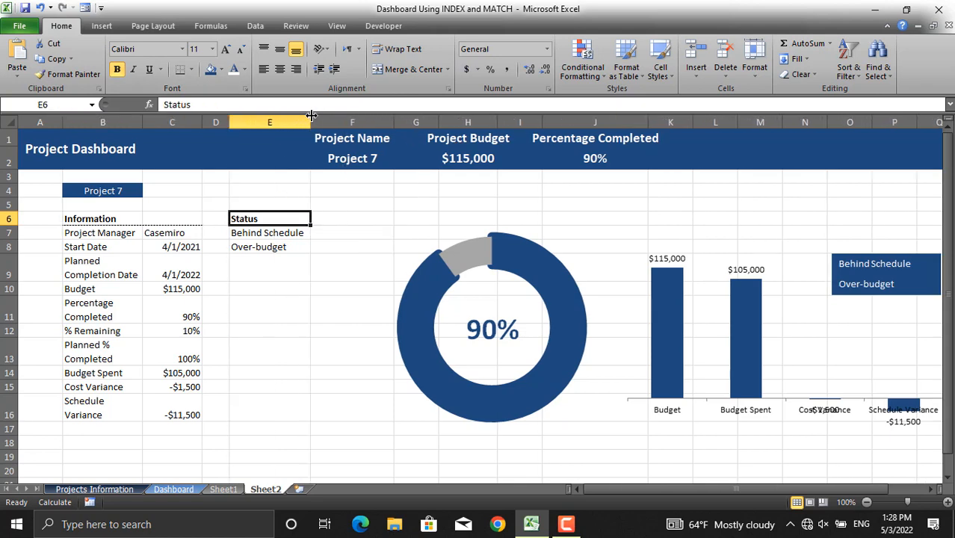
left_click(180, 69)
left_click(254, 278)
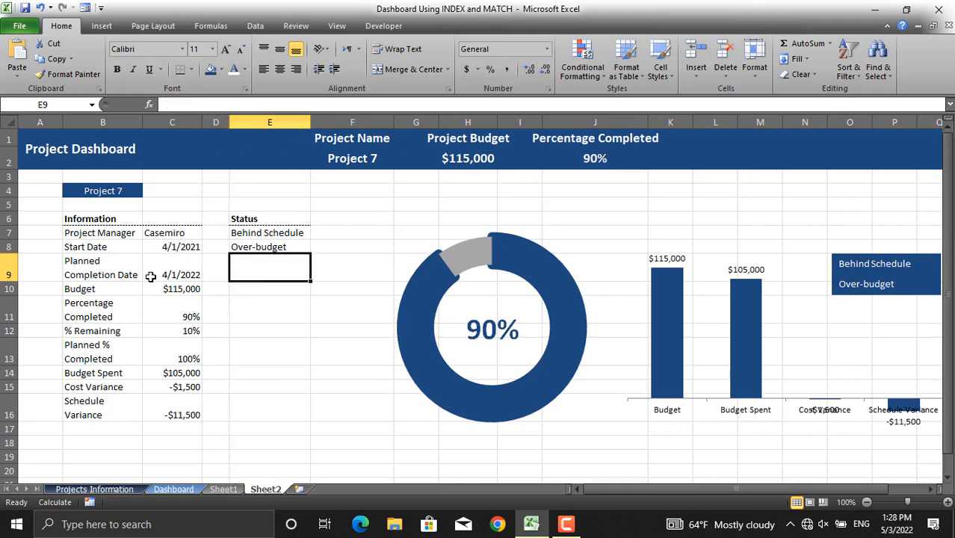
- Bold the information labels in B7:B16 and centre the values in C7:C16
left_click_drag(103, 234, 106, 403)
key("ctrl+b")
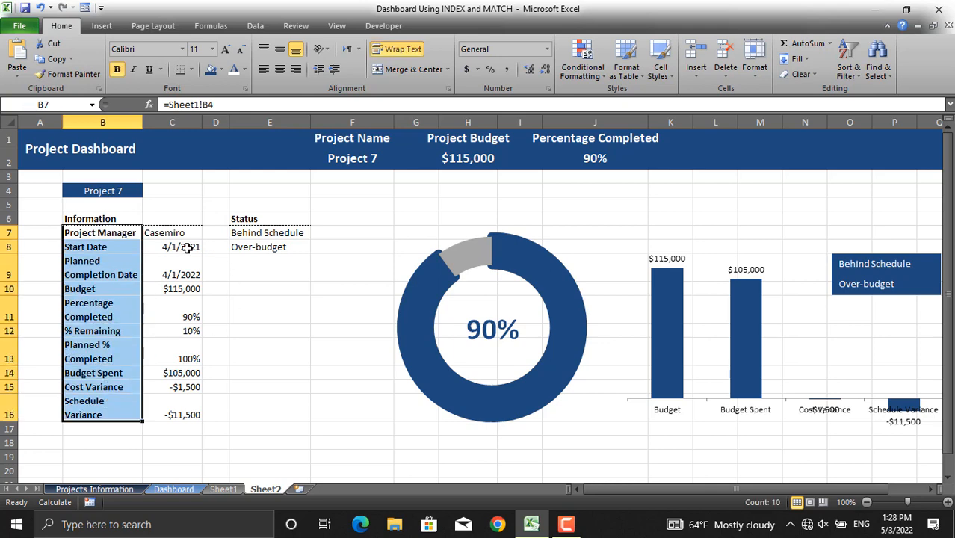
left_click_drag(183, 237, 188, 411)
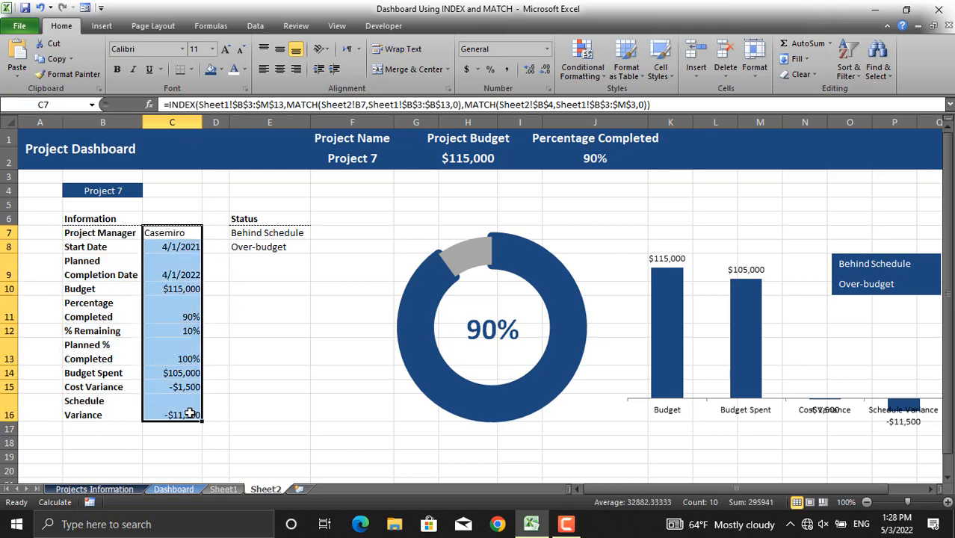
left_click(280, 69)
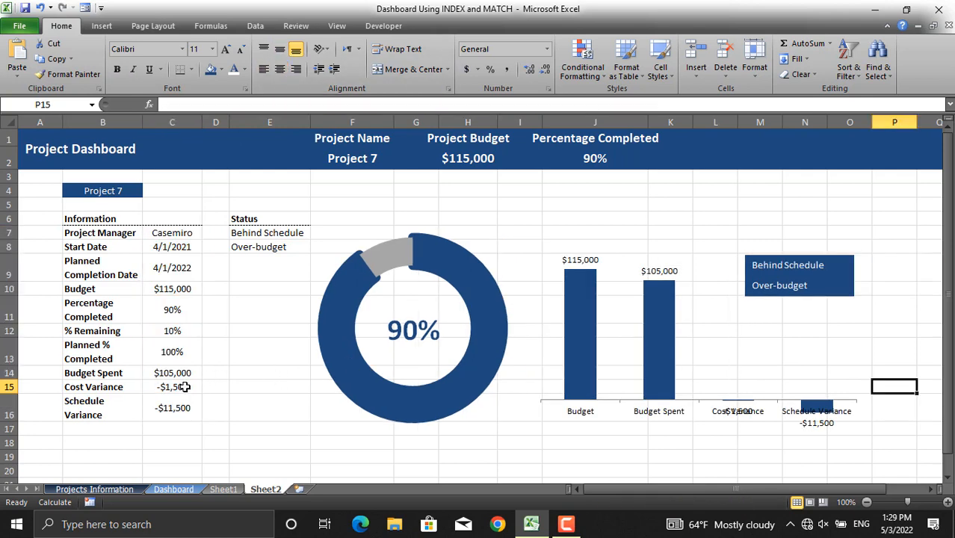
- Add a Greater Than 0 conditional format to the variance cells C15:C16 with a bold green custom font
left_click(177, 491)
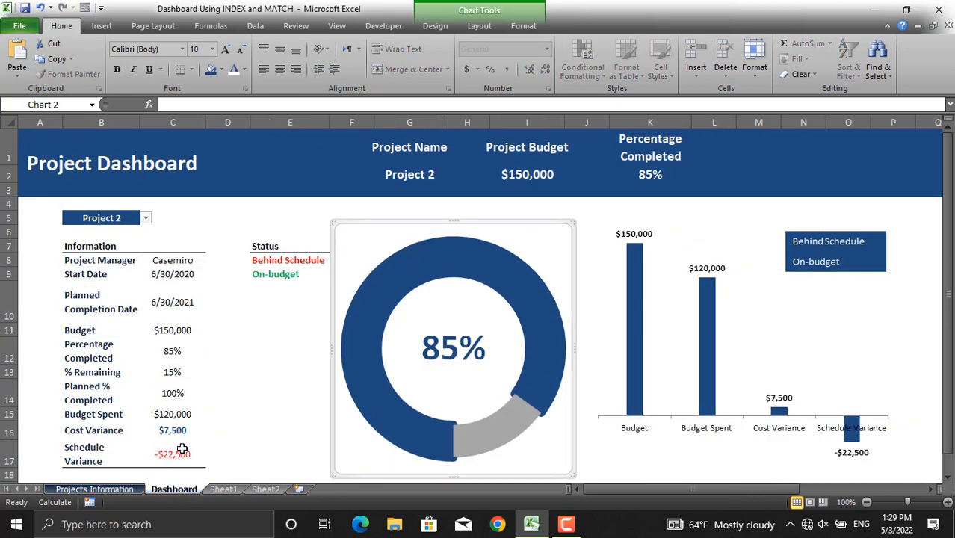
left_click(265, 490)
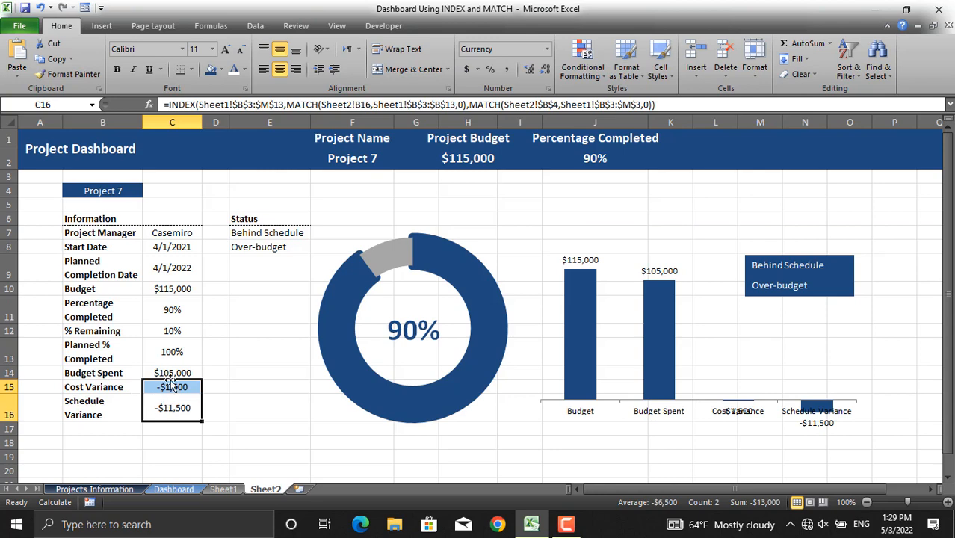
left_click(586, 75)
mouse_move(620, 101)
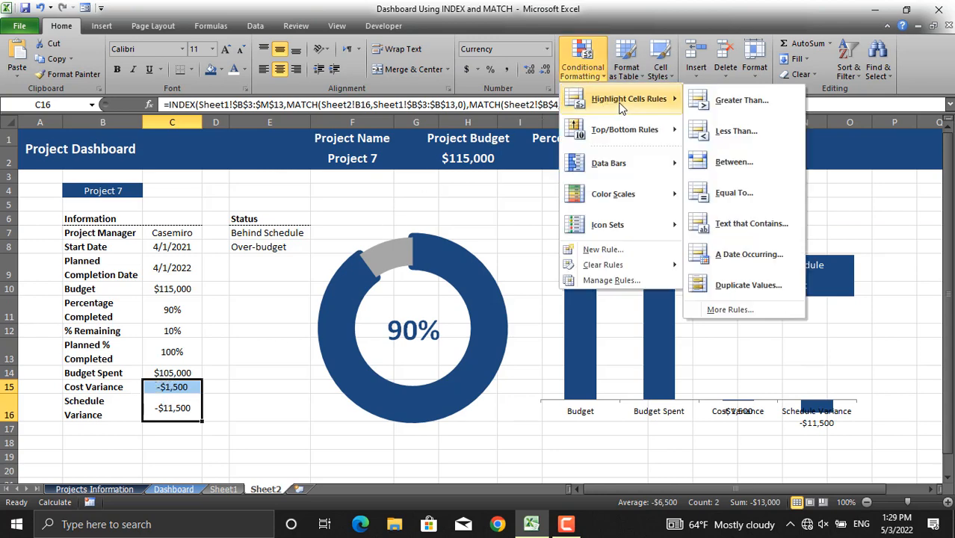
left_click(728, 100)
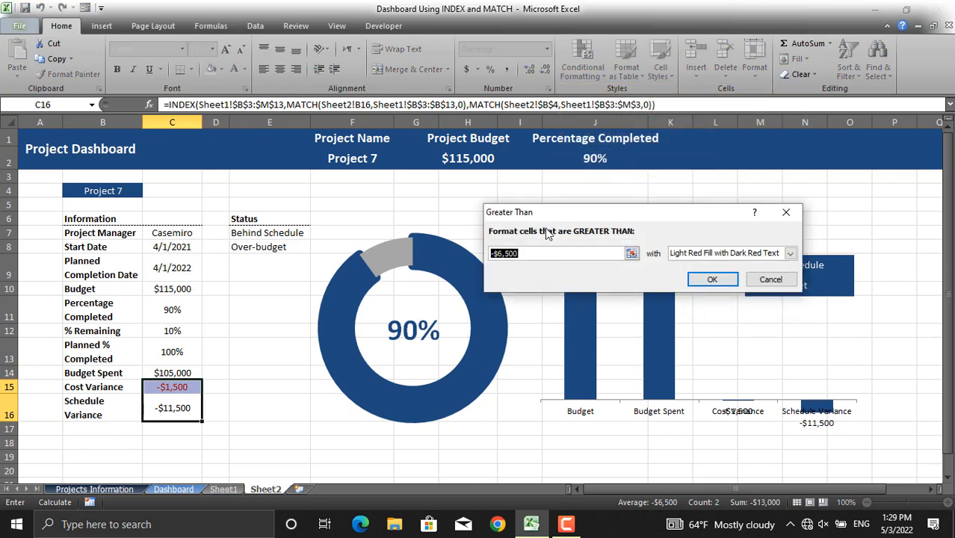
type("0")
left_click(789, 254)
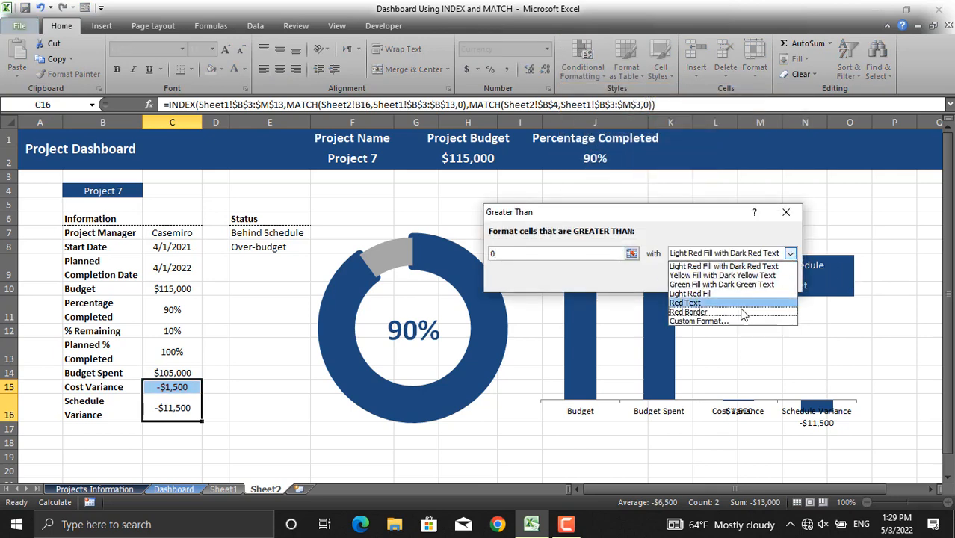
left_click(735, 322)
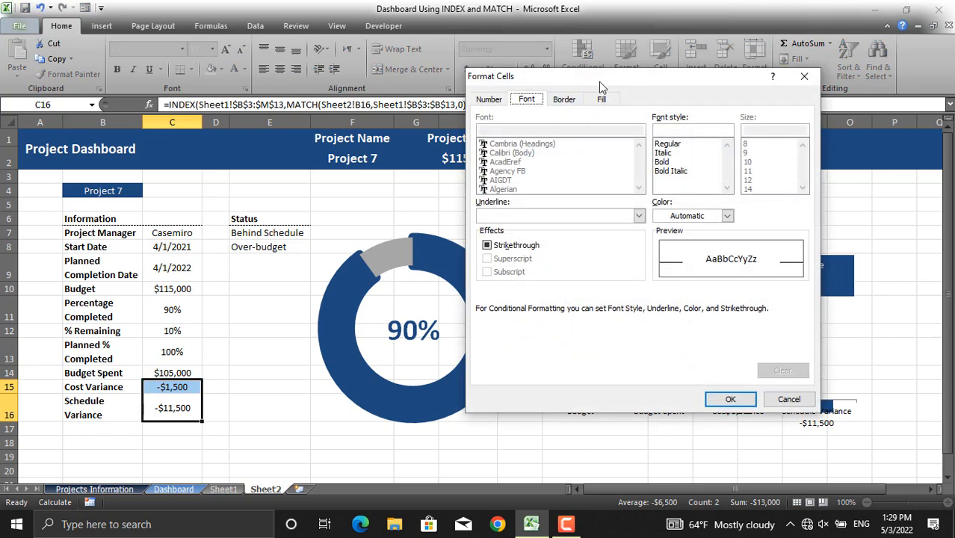
left_click(727, 216)
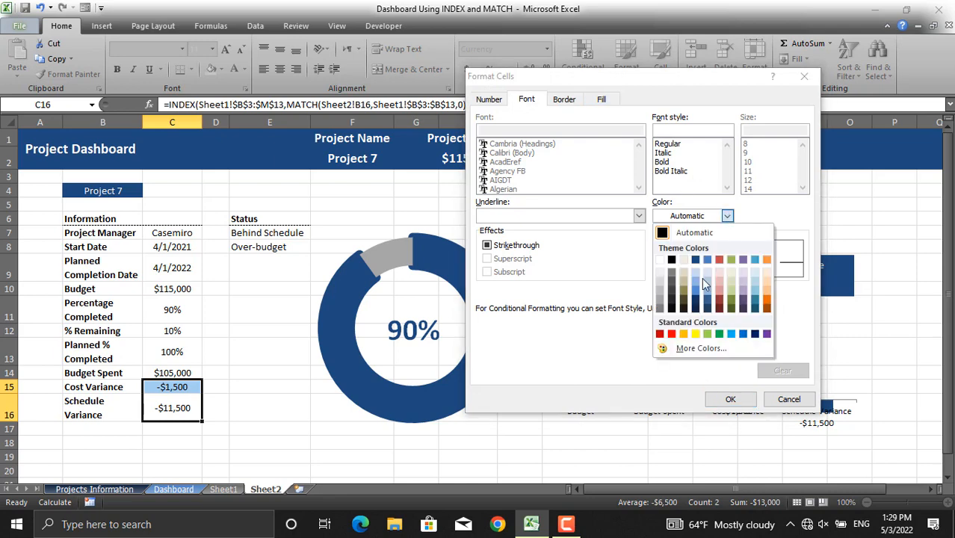
left_click(719, 333)
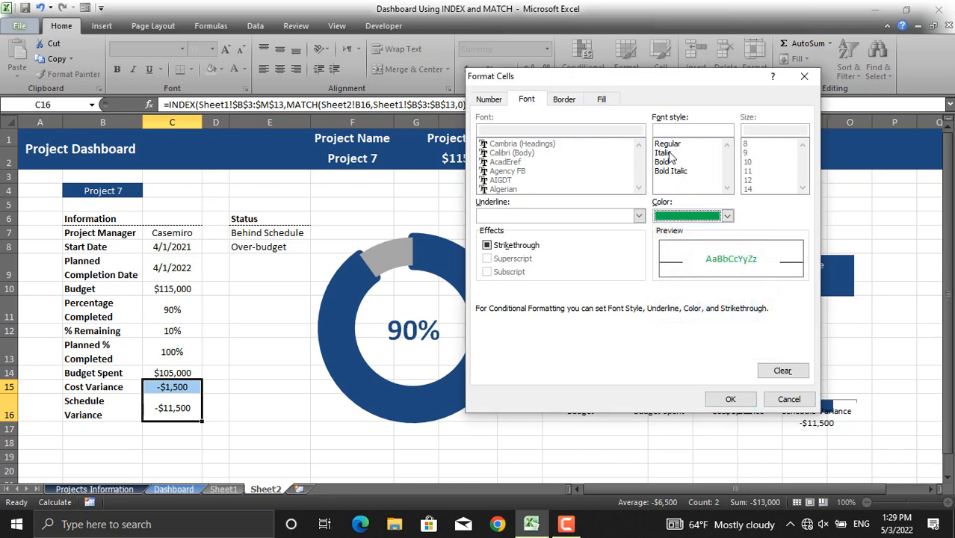
left_click(664, 161)
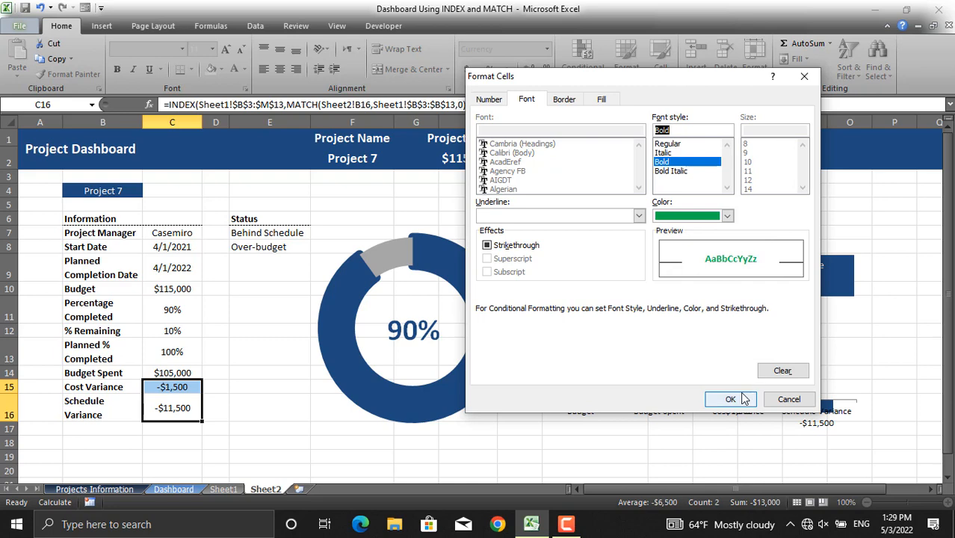
left_click(742, 397)
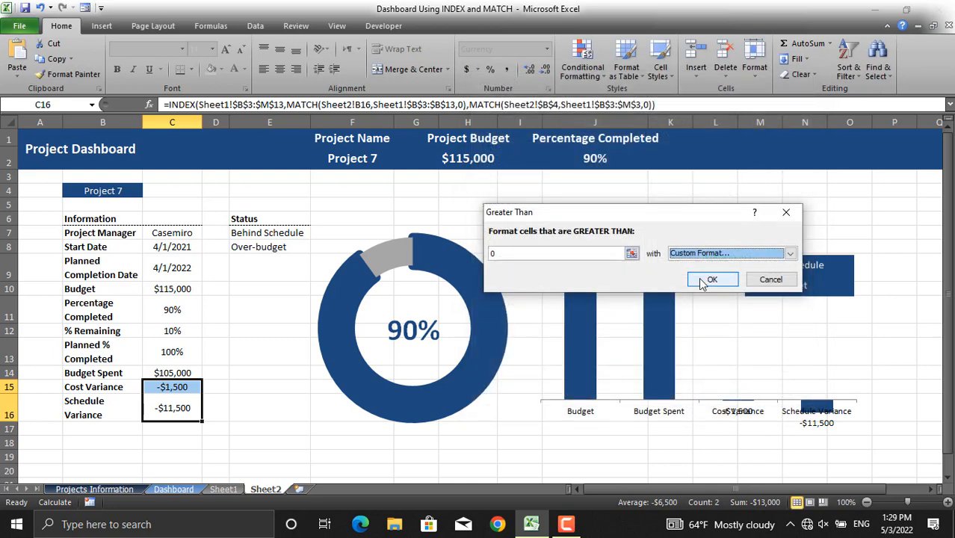
left_click(712, 278)
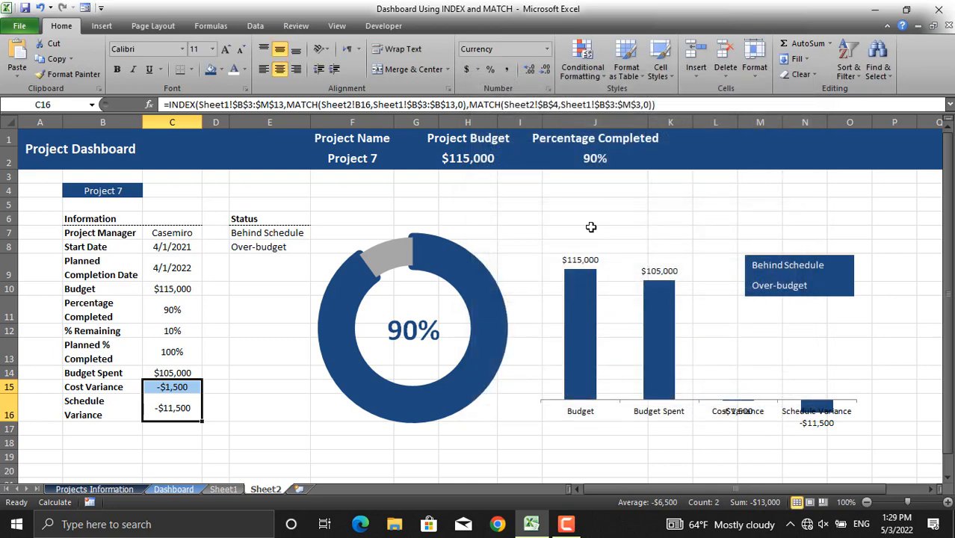
- Add a Less Than 0 conditional format to the variance cells C15:C16 with a bold red custom font
left_click(597, 74)
mouse_move(616, 99)
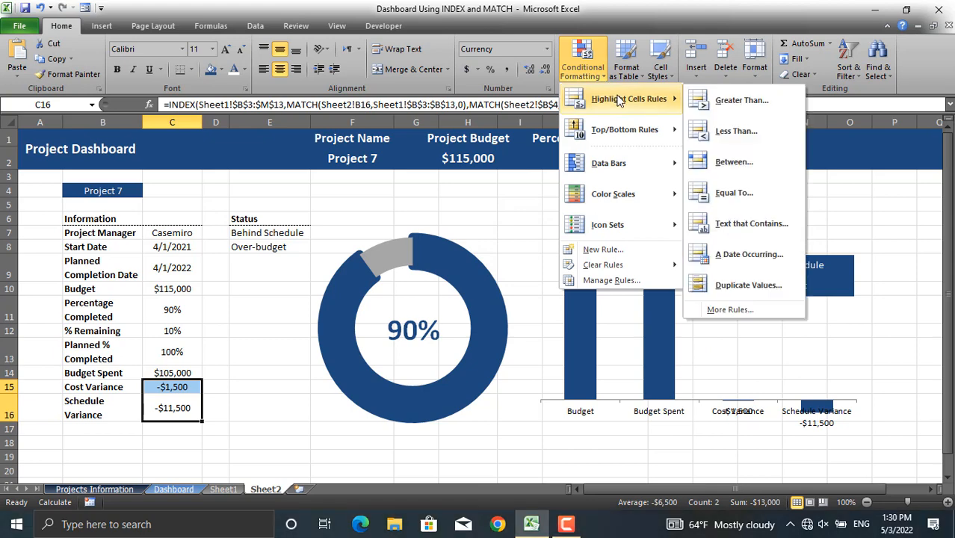
left_click(746, 132)
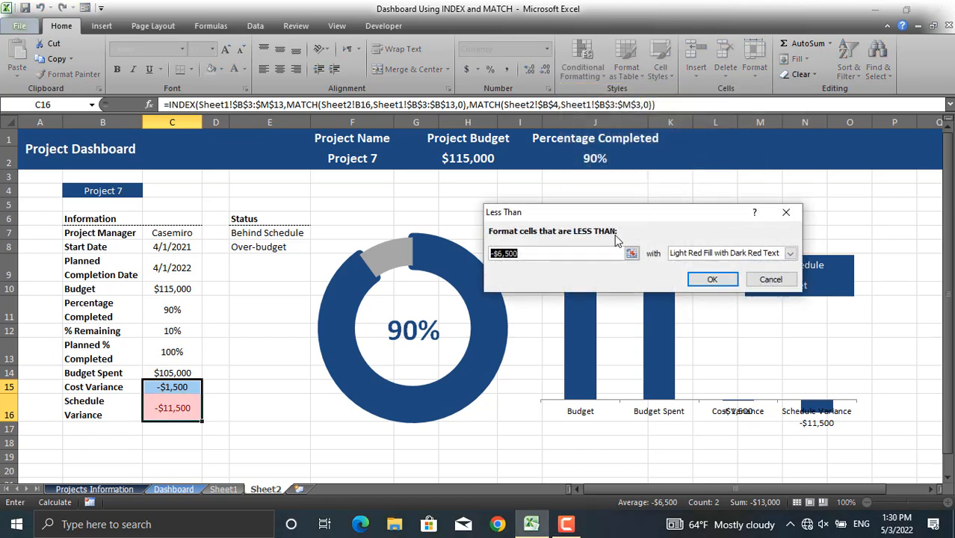
type("0")
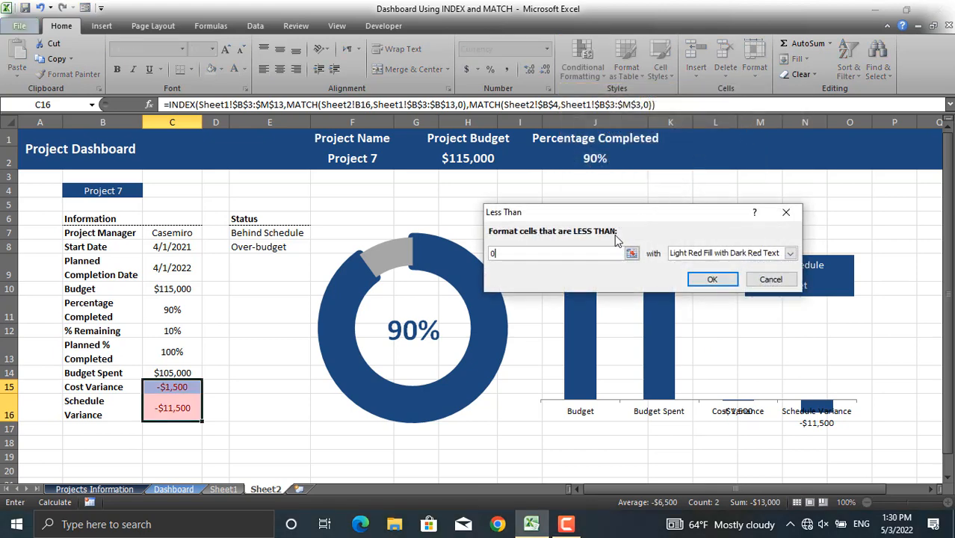
left_click(792, 255)
left_click(723, 322)
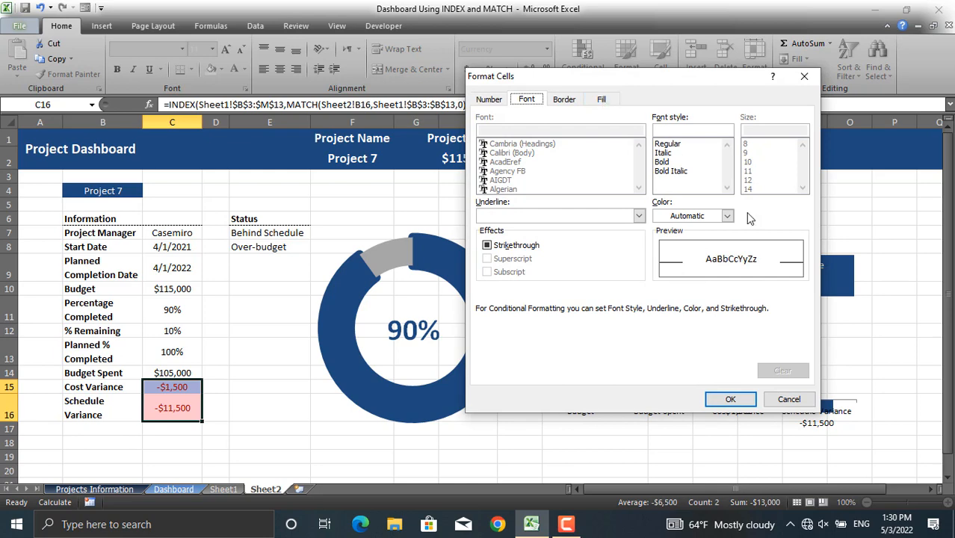
left_click(727, 216)
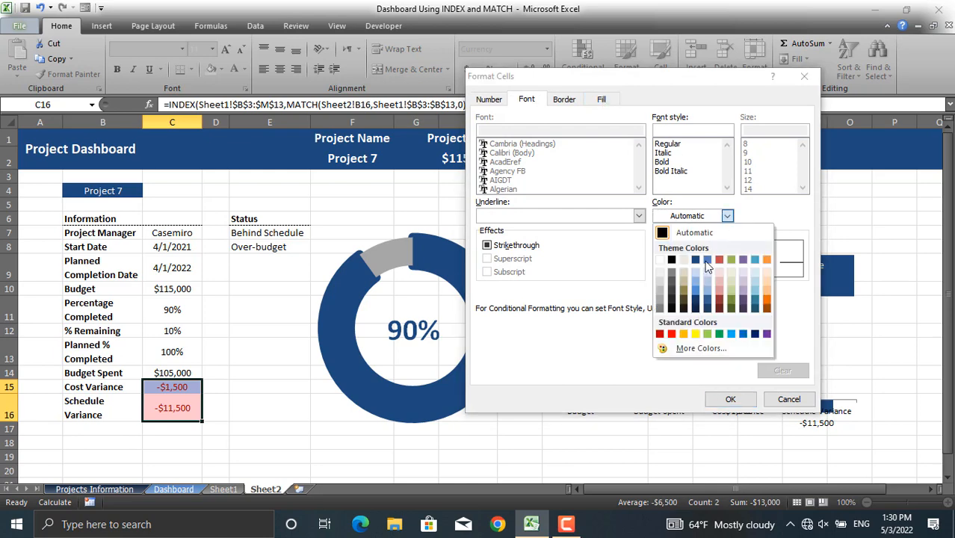
left_click(671, 334)
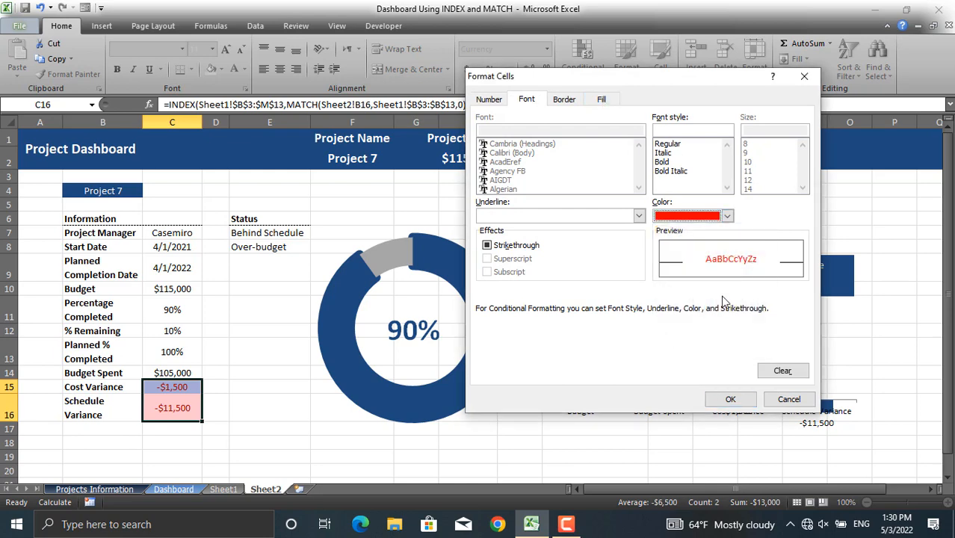
left_click(673, 161)
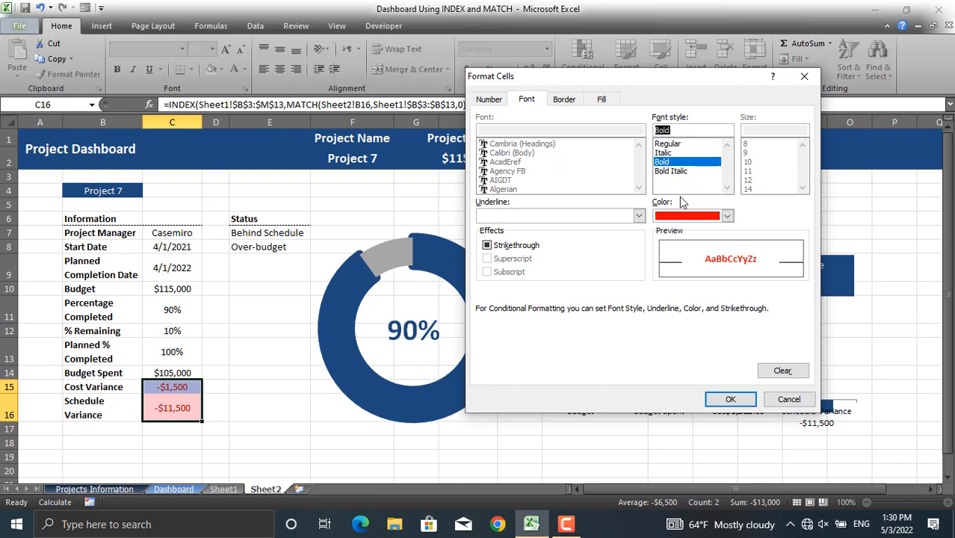
left_click(730, 401)
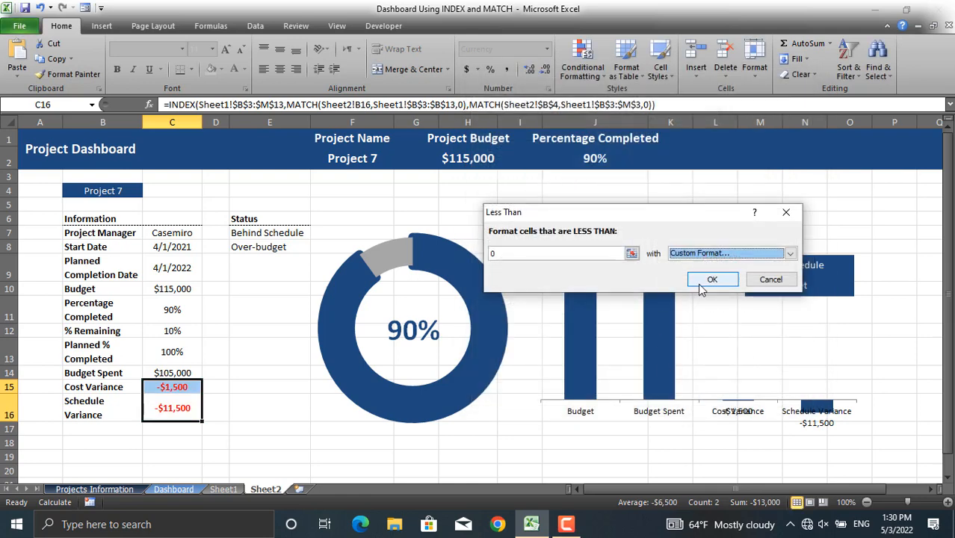
left_click(706, 280)
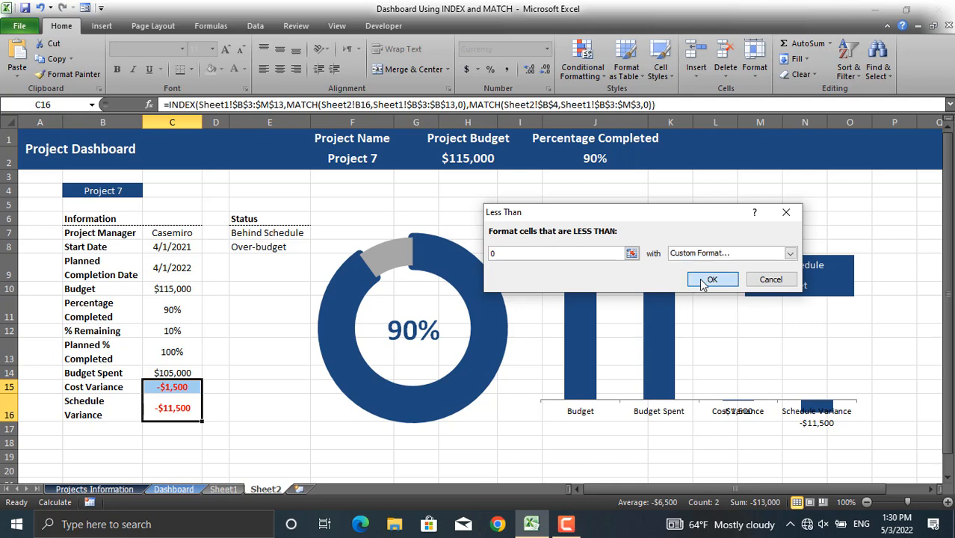
left_click(463, 469)
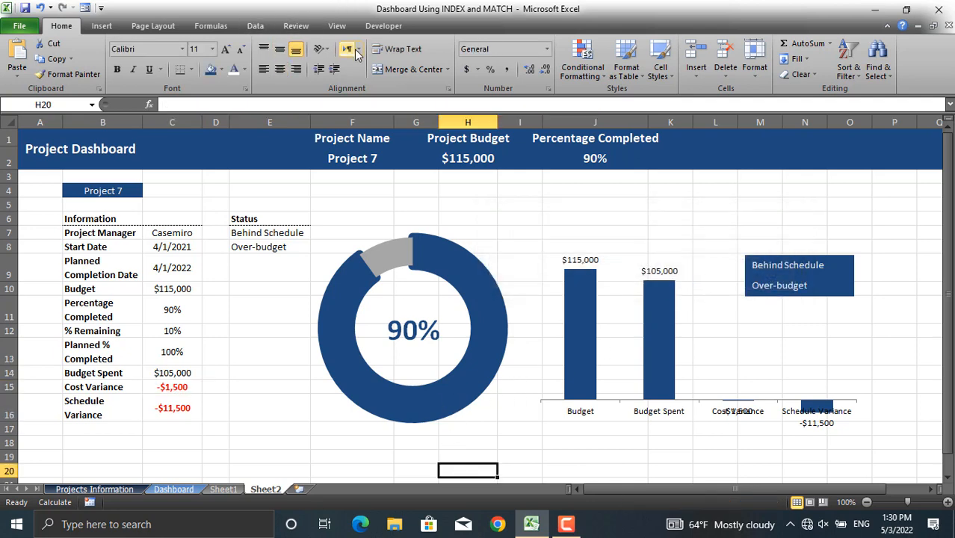
left_click(343, 30)
left_click(184, 68)
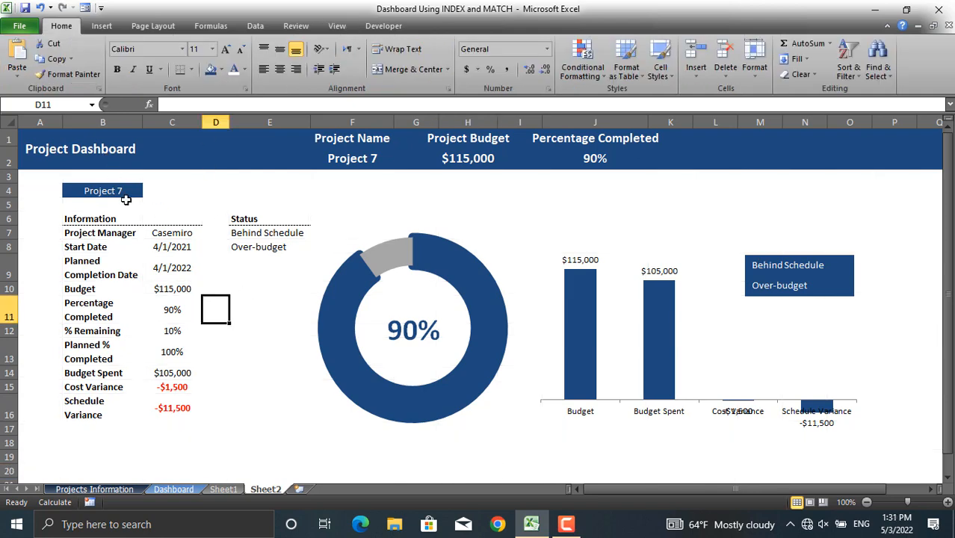
- Test the project drop-down in B4 by choosing Project 9 and then Project 10
left_click(128, 198)
left_click(130, 192)
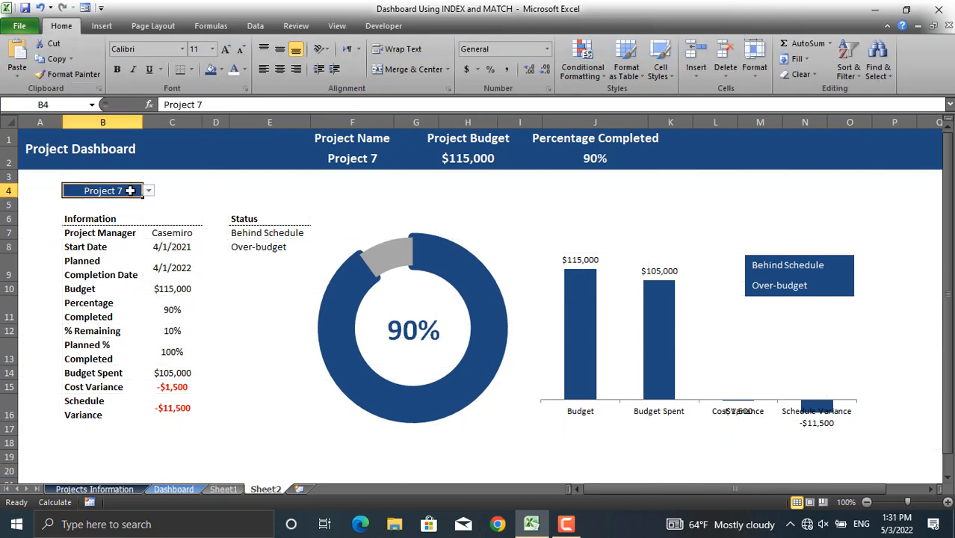
left_click(149, 191)
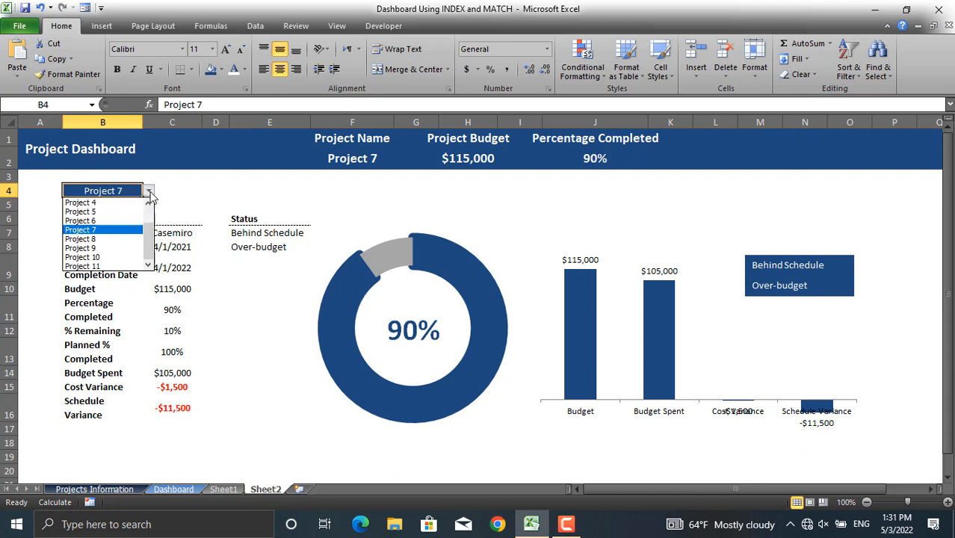
left_click(118, 248)
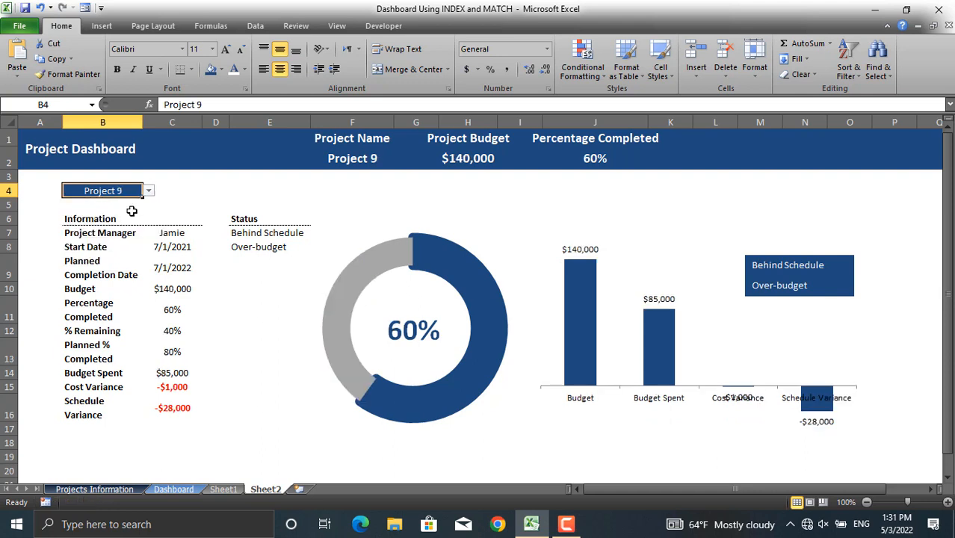
left_click(149, 191)
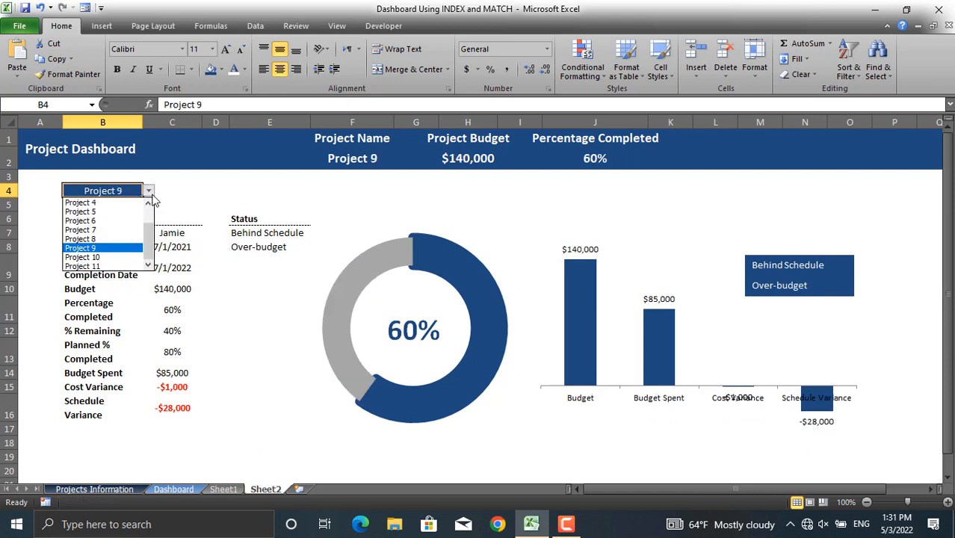
left_click(114, 258)
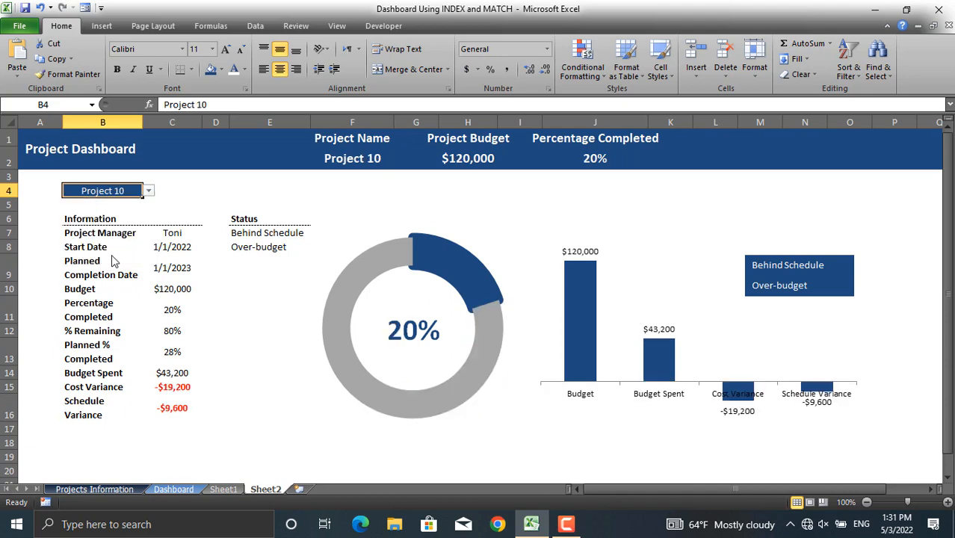